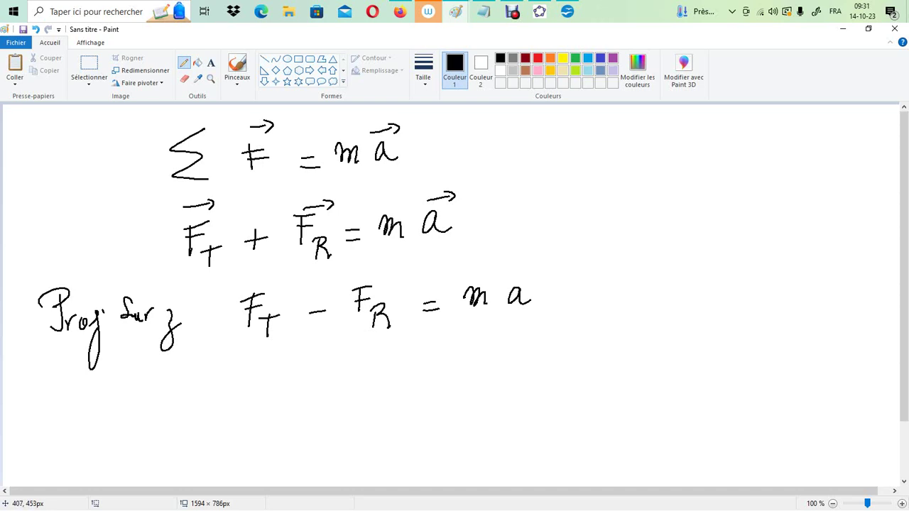
# Check the lift diagram in the other Paint window and handwrite a = (FT − FR) / m below the projected equation
pyautogui.moveTo(455, 12)
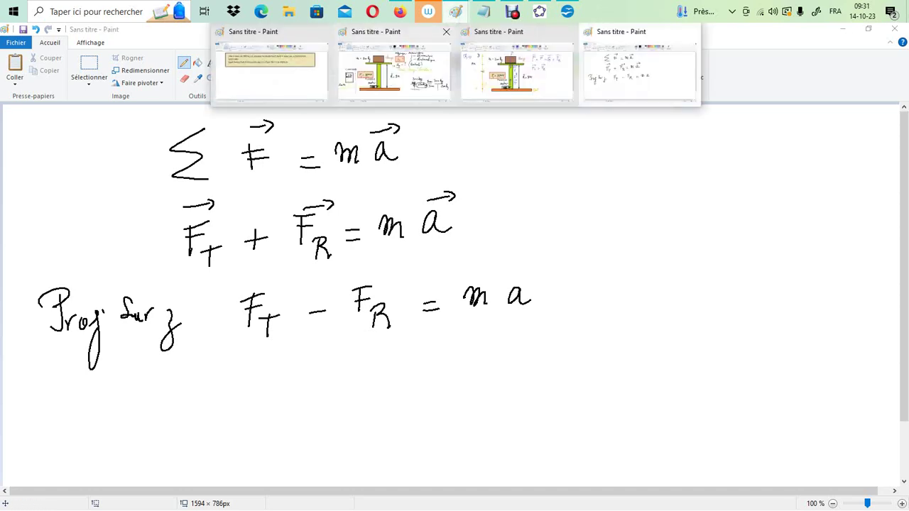
pyautogui.click(382, 78)
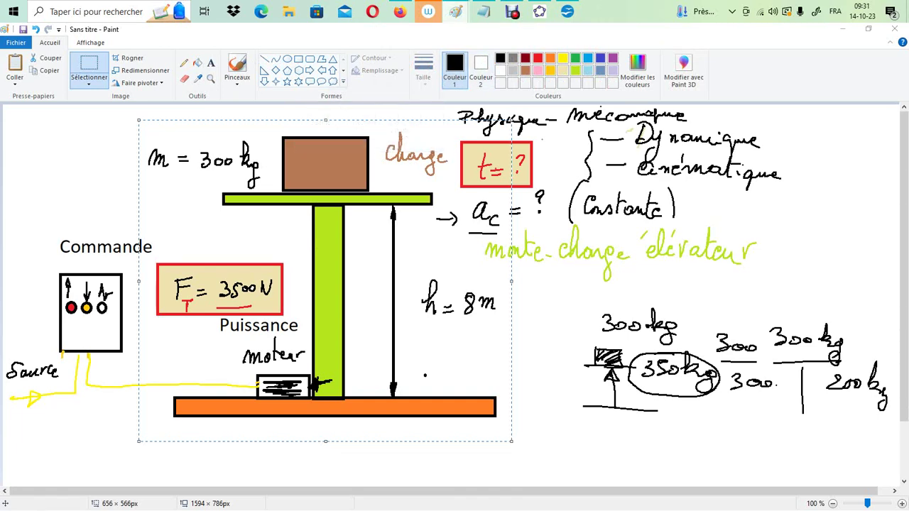
pyautogui.click(456, 12)
pyautogui.click(588, 72)
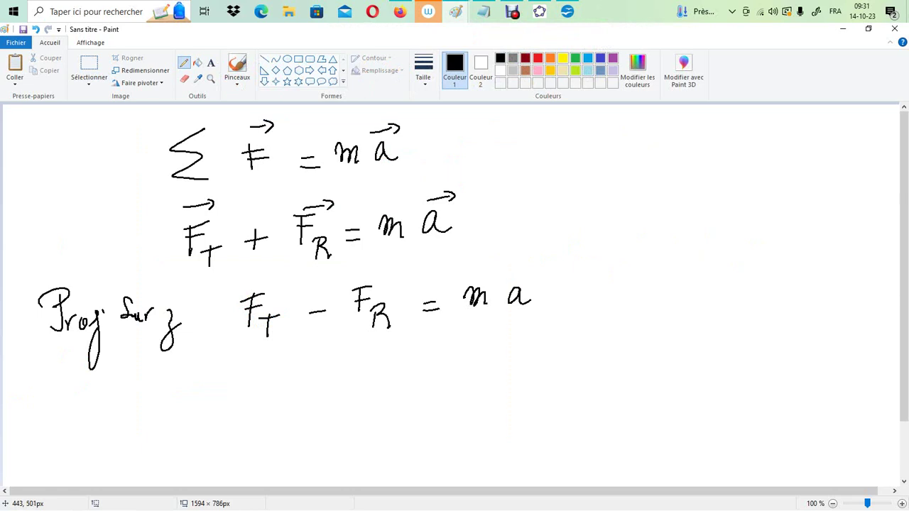
pyautogui.moveTo(259, 388)
pyautogui.mouseDown()
pyautogui.moveTo(261, 407)
pyautogui.moveTo(296, 393)
pyautogui.mouseUp()
pyautogui.moveTo(283, 402); pyautogui.dragTo(295, 401)
pyautogui.moveTo(341, 359); pyautogui.dragTo(340, 389)
pyautogui.moveTo(337, 361); pyautogui.dragTo(352, 357)
pyautogui.moveTo(335, 369)
pyautogui.mouseDown()
pyautogui.moveTo(349, 366)
pyautogui.moveTo(357, 391)
pyautogui.mouseUp()
pyautogui.moveTo(348, 374); pyautogui.dragTo(398, 374)
pyautogui.moveTo(414, 359)
pyautogui.mouseDown()
pyautogui.moveTo(413, 383)
pyautogui.moveTo(431, 355)
pyautogui.moveTo(452, 380)
pyautogui.mouseUp()
pyautogui.moveTo(329, 402); pyautogui.dragTo(470, 390)
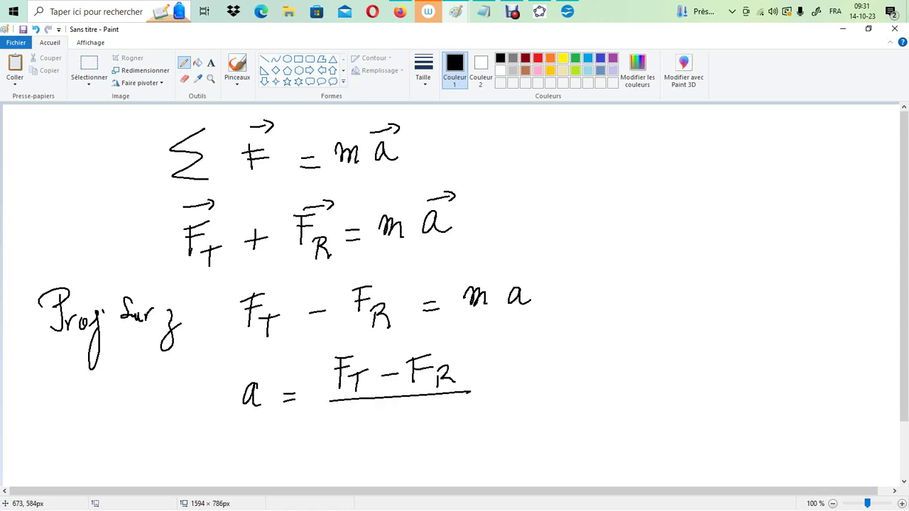
pyautogui.moveTo(371, 439); pyautogui.dragTo(403, 439)
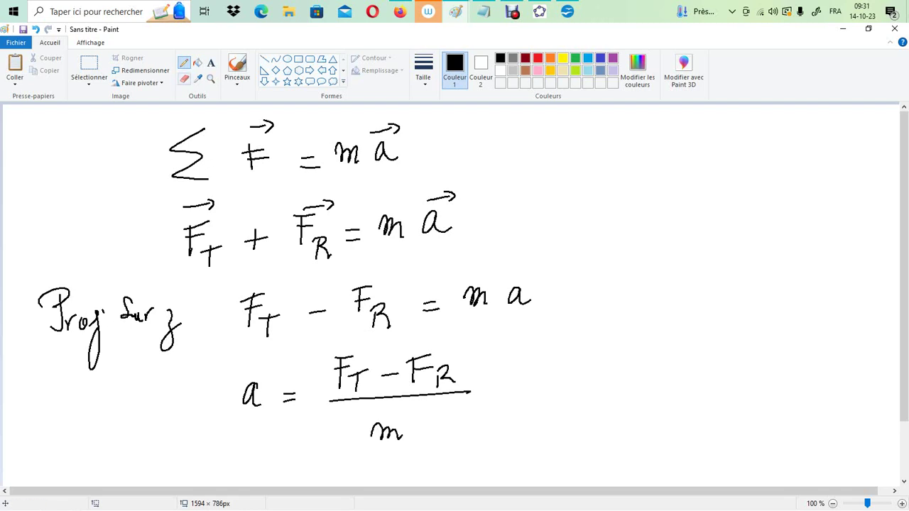
# Frame the acceleration formula with a black rectangle and fill the frame with light beige
pyautogui.click(299, 58)
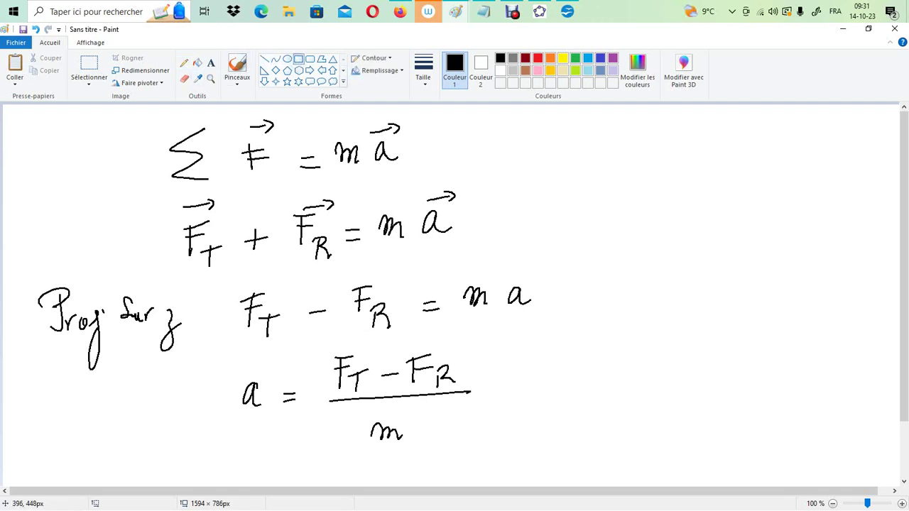
pyautogui.moveTo(223, 347); pyautogui.dragTo(524, 456)
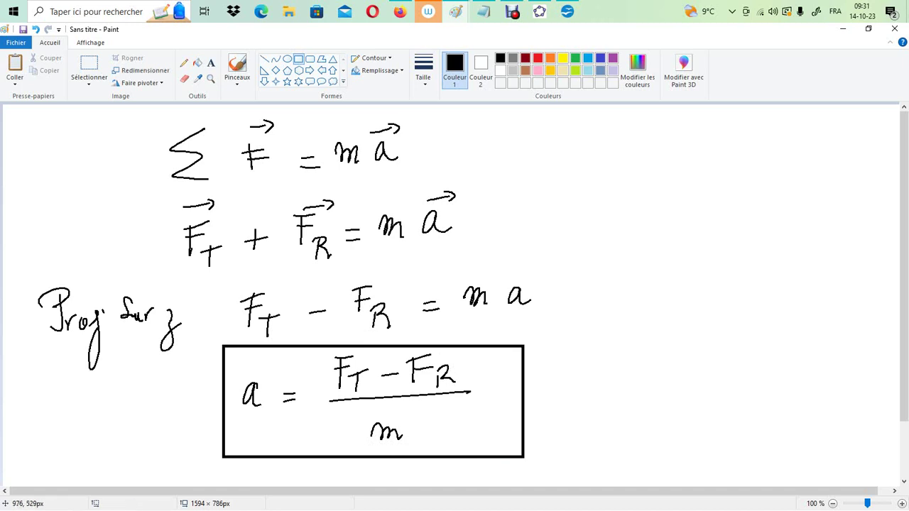
pyautogui.click(563, 71)
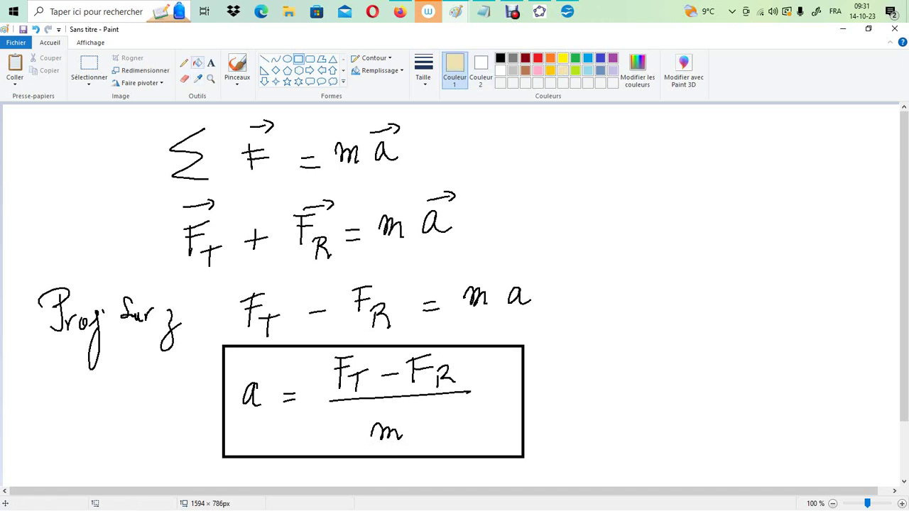
pyautogui.click(197, 63)
pyautogui.click(502, 380)
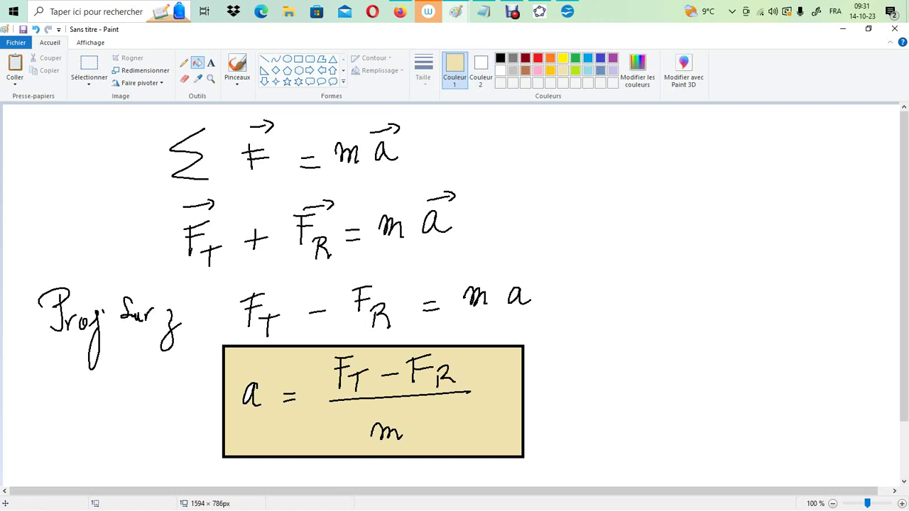
# Switch to OpenOffice Calc and enter the headers m, Ft and FR in cells B3 to D3
pyautogui.click(568, 11)
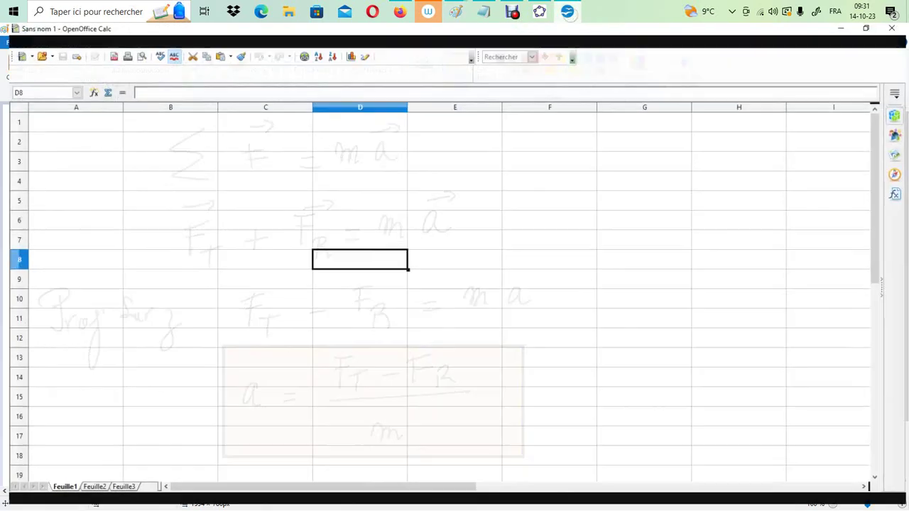
pyautogui.click(189, 164)
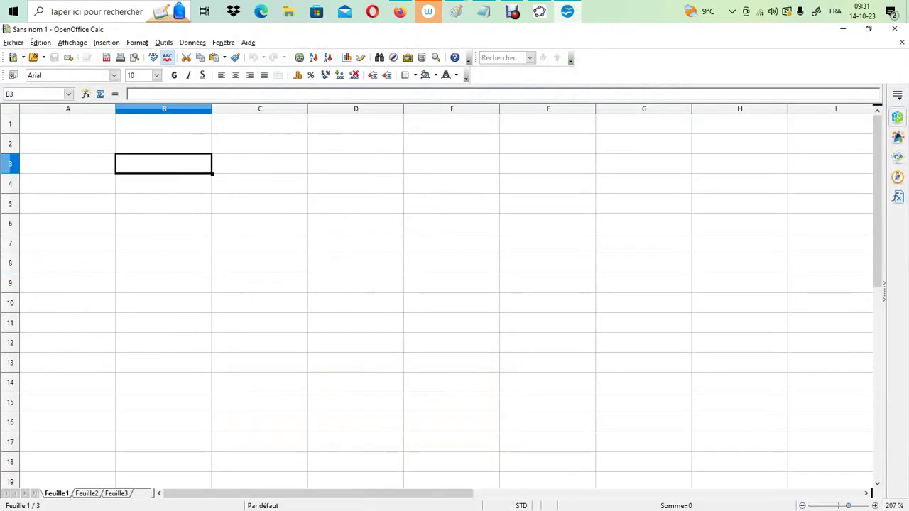
pyautogui.write('m')
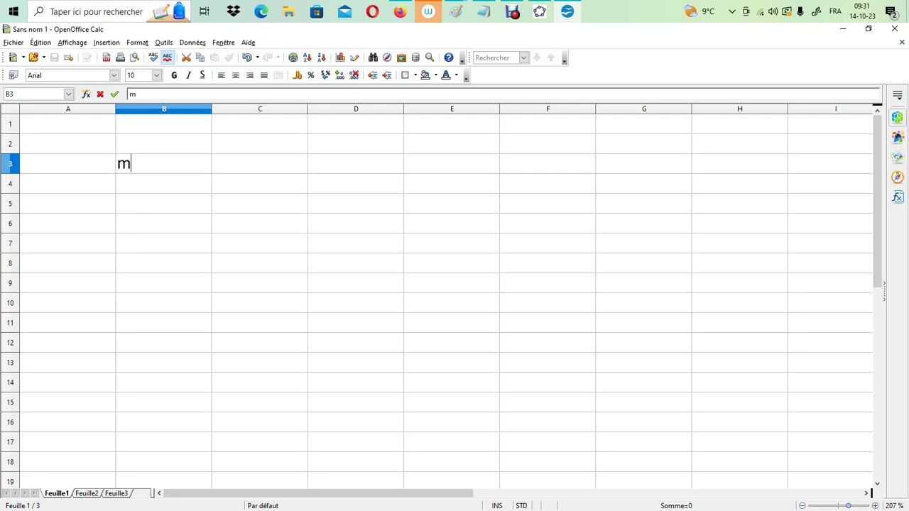
pyautogui.press('Tab')
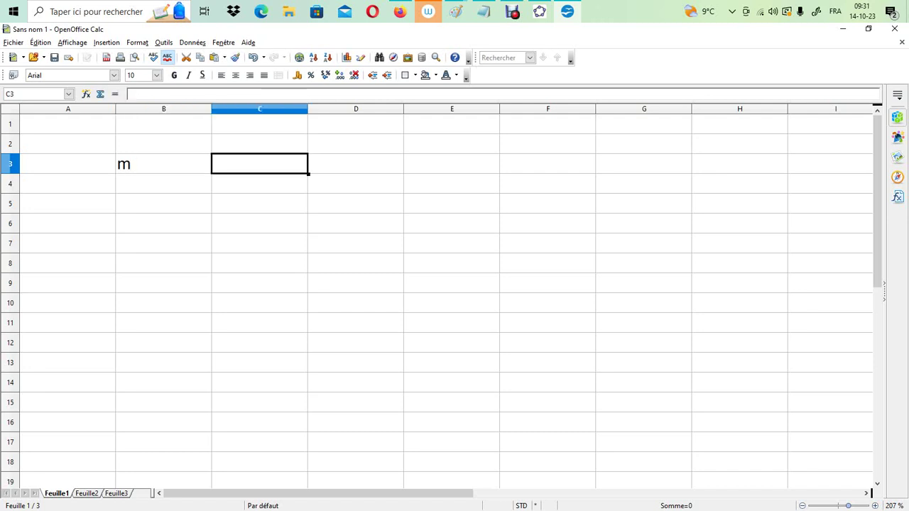
pyautogui.write('Ft')
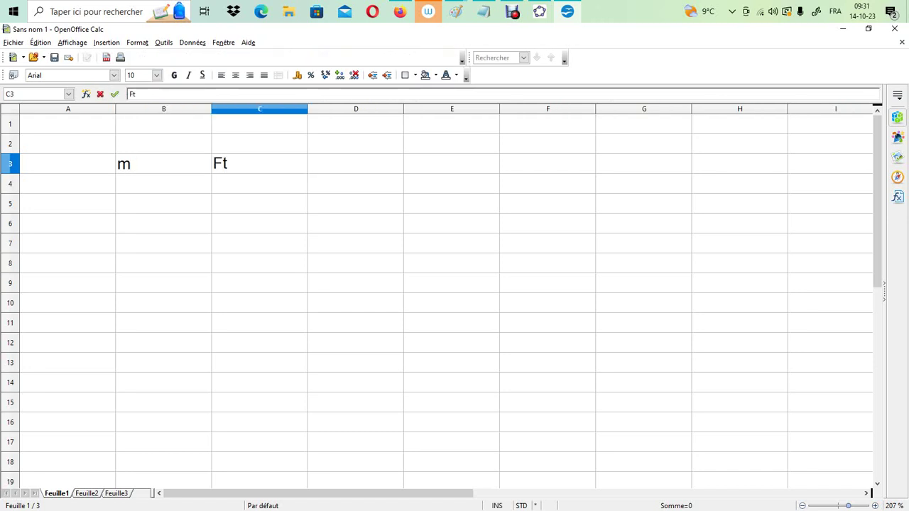
pyautogui.press('Tab')
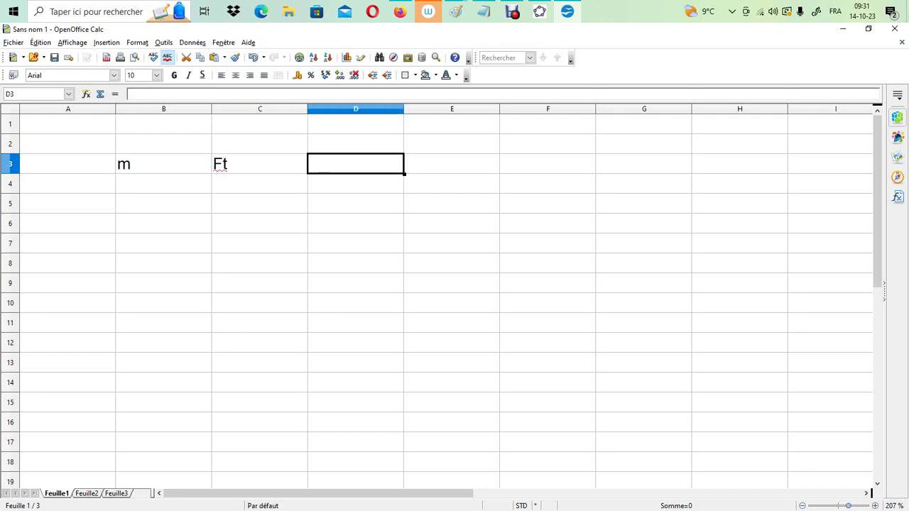
pyautogui.write('FR')
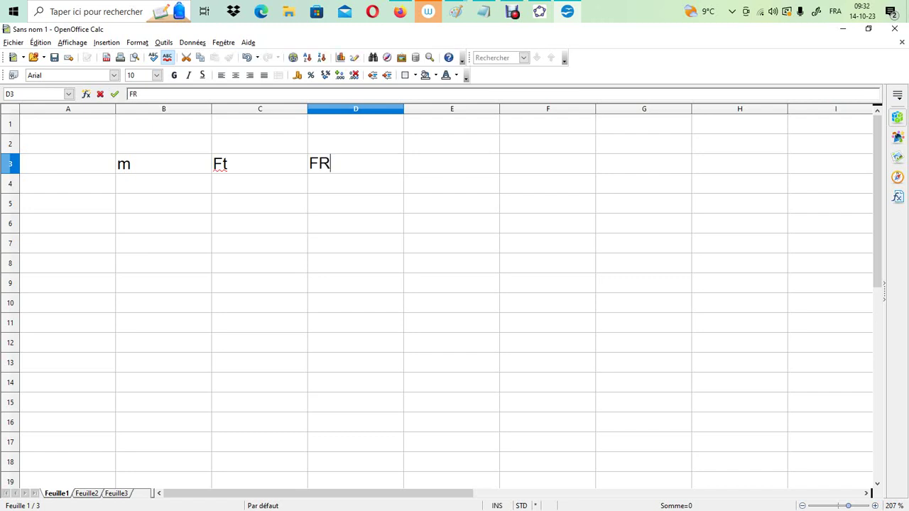
# Correct the header in cell C3 to FT
pyautogui.click(259, 164)
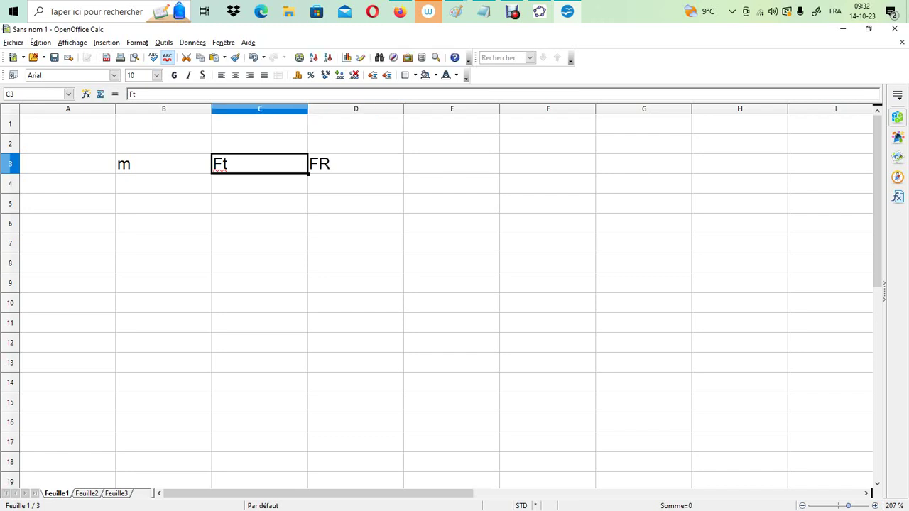
pyautogui.press('F2')
pyautogui.press('BackSpace')
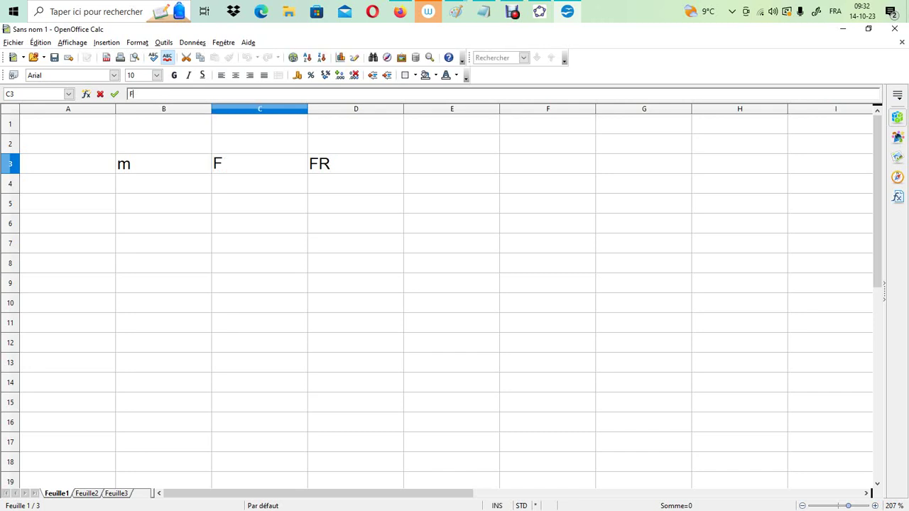
pyautogui.write('T')
pyautogui.press('Return')
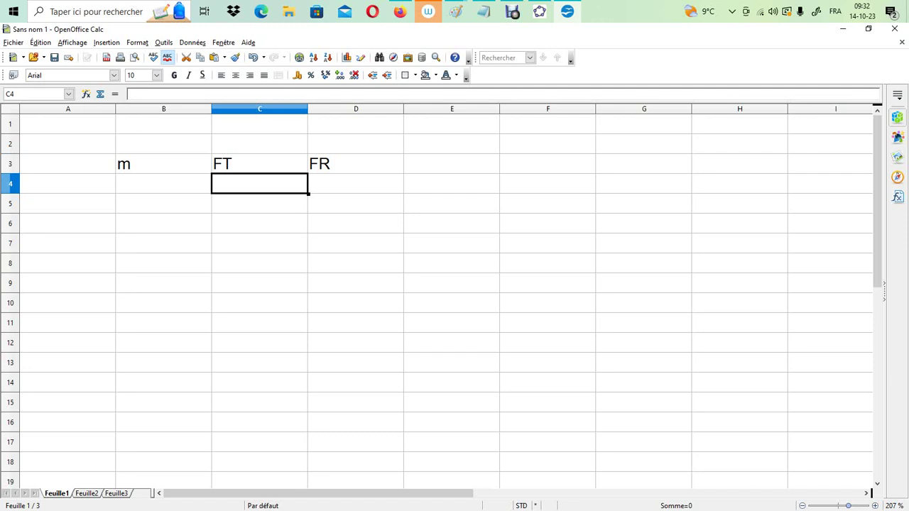
# Check the framed acceleration formula in Paint, and enter 300 in B4 and 3500 in C4 of the Calc sheet
pyautogui.click(455, 12)
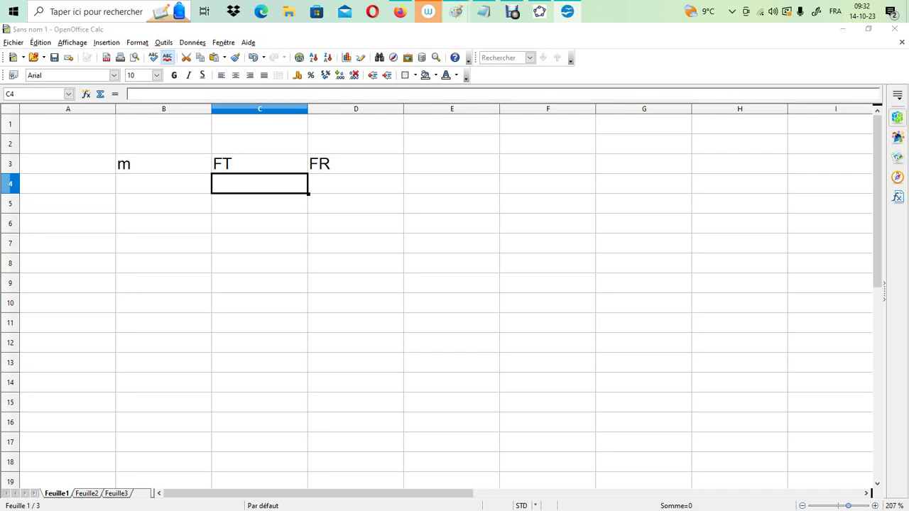
pyautogui.click(610, 83)
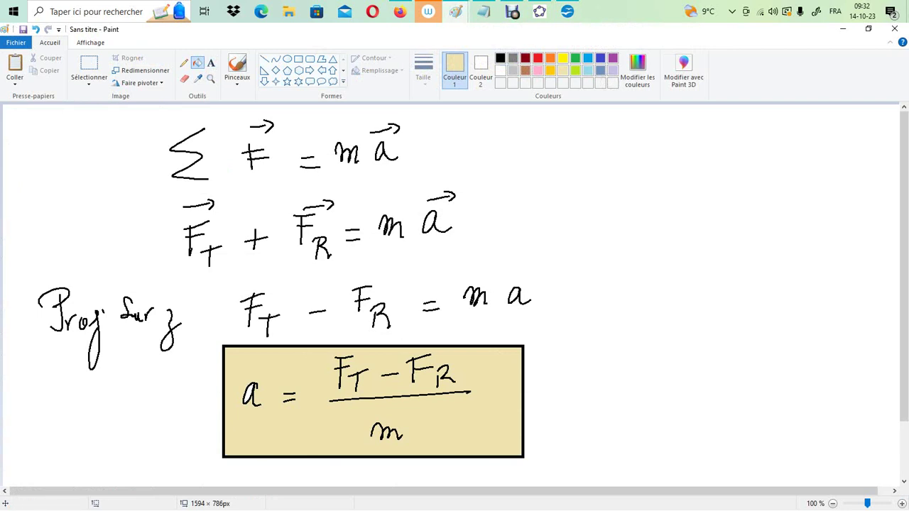
pyautogui.click(568, 11)
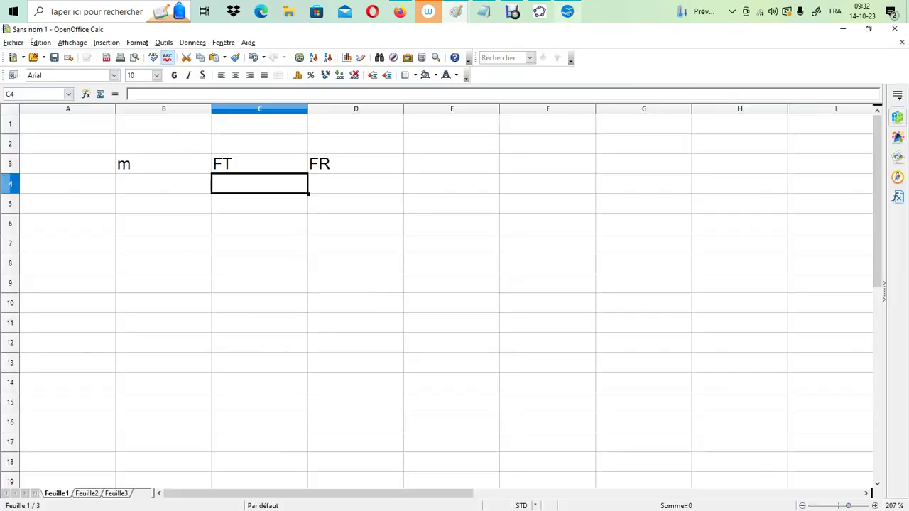
pyautogui.click(164, 183)
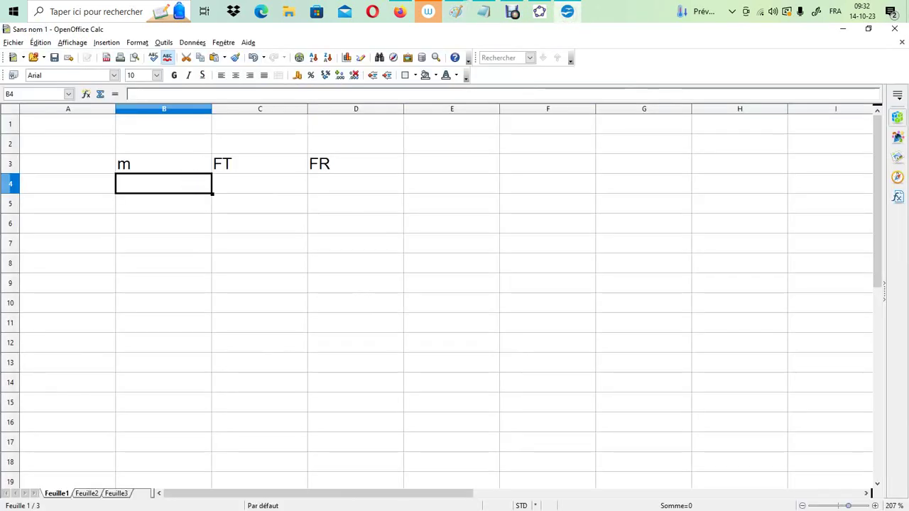
pyautogui.write('300')
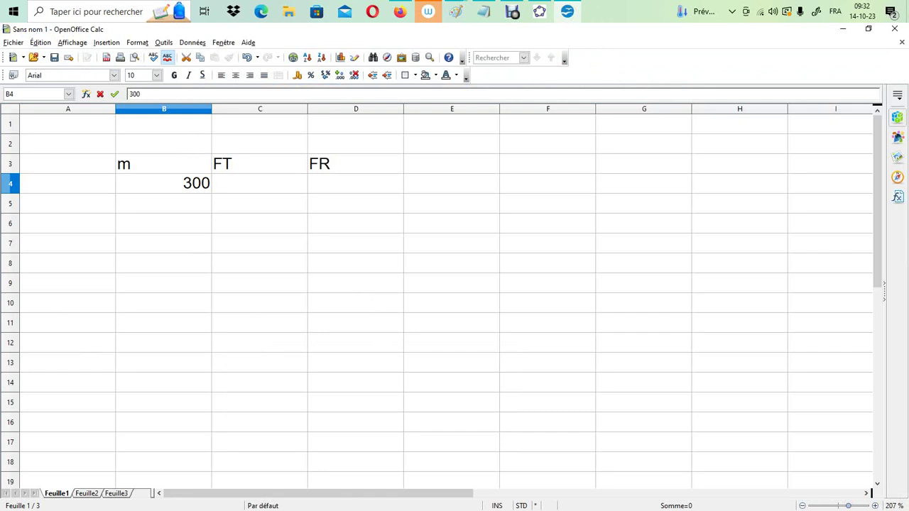
pyautogui.press('Tab')
pyautogui.write('3500')
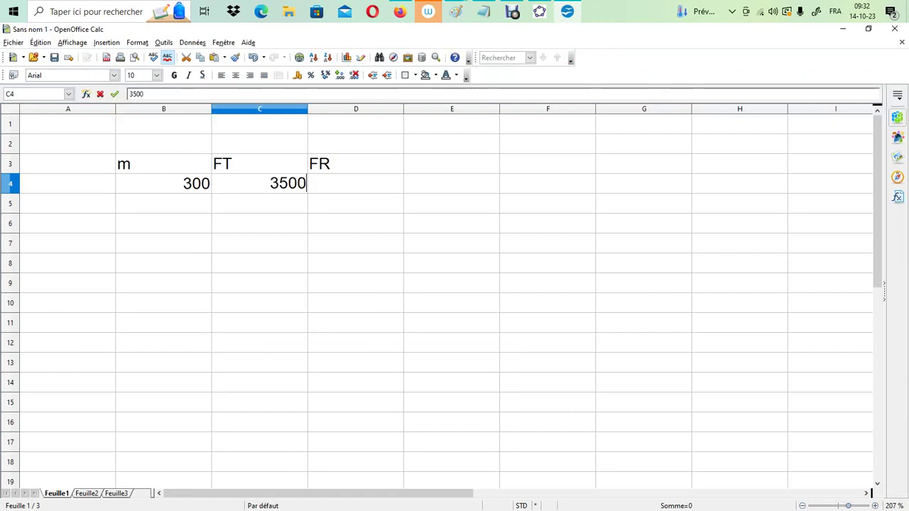
# Add the kilogram unit to the mass header in B3 so it reads m(kg)
pyautogui.click(163, 164)
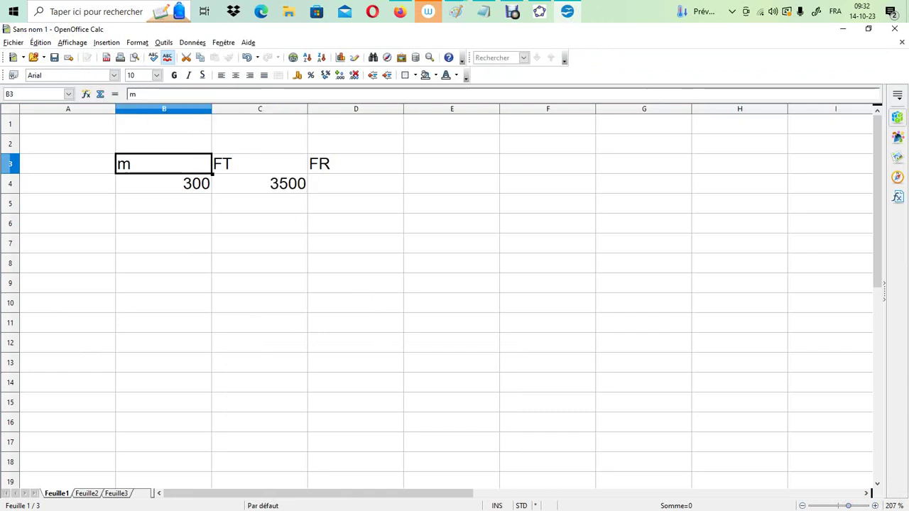
pyautogui.click(189, 94)
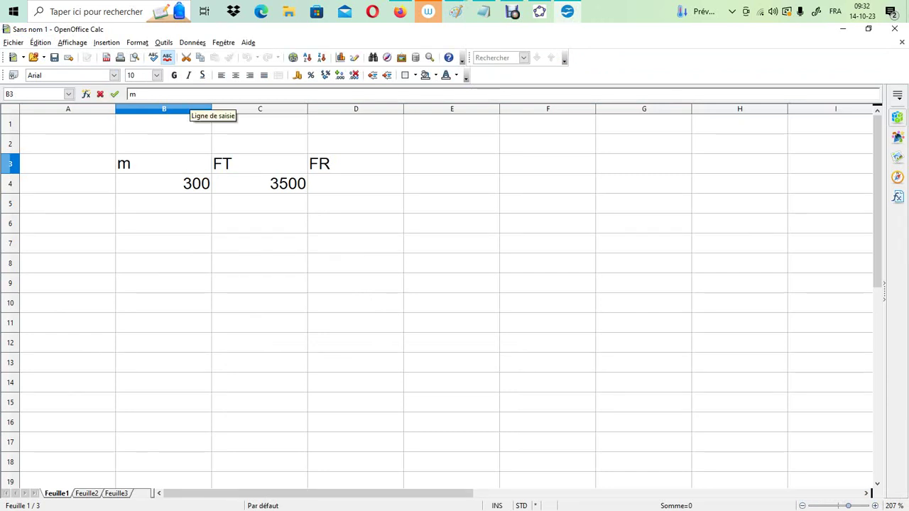
pyautogui.write('(k')
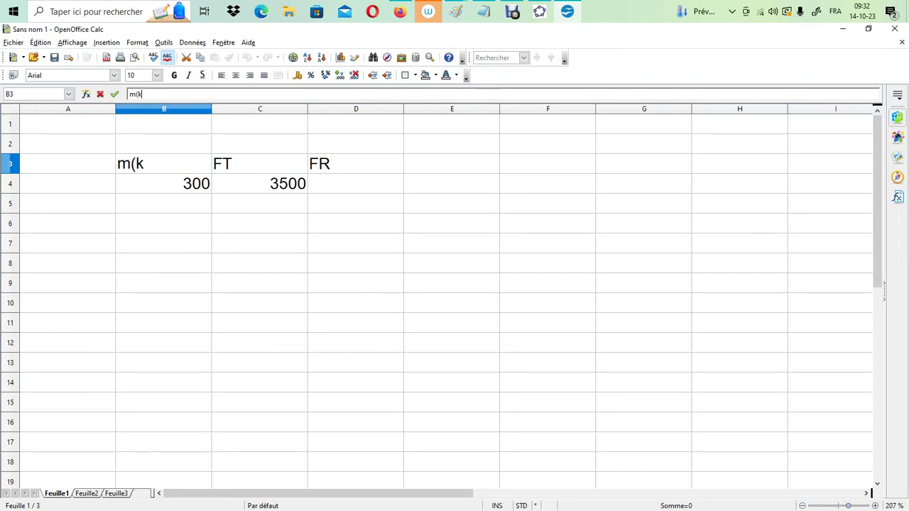
pyautogui.write('g)')
# Add the newton unit to both force headers, making C3 FT(N) and D3 FR(N)
pyautogui.click(260, 164)
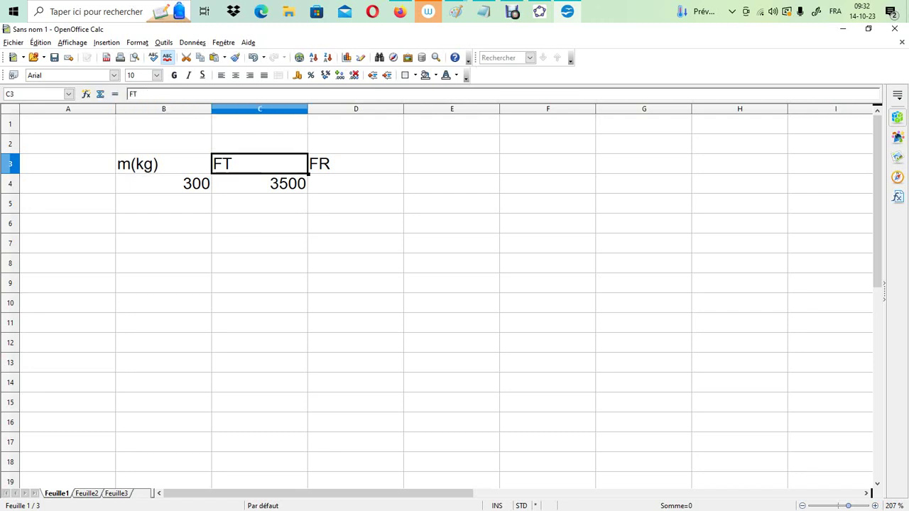
pyautogui.click(163, 94)
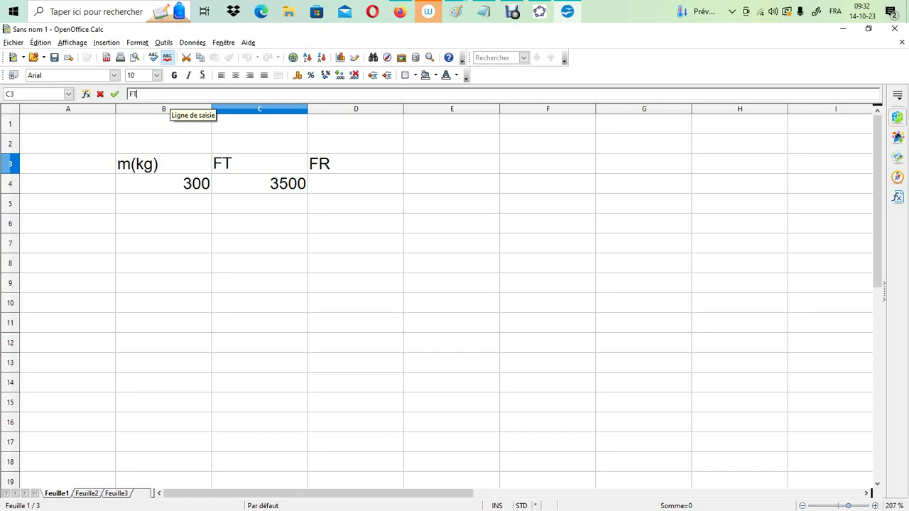
pyautogui.write('(')
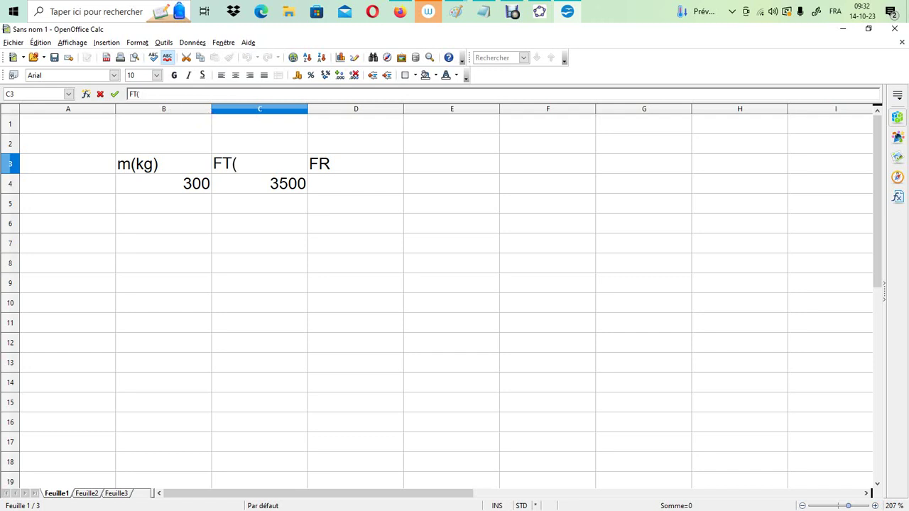
pyautogui.write('N)')
pyautogui.click(356, 164)
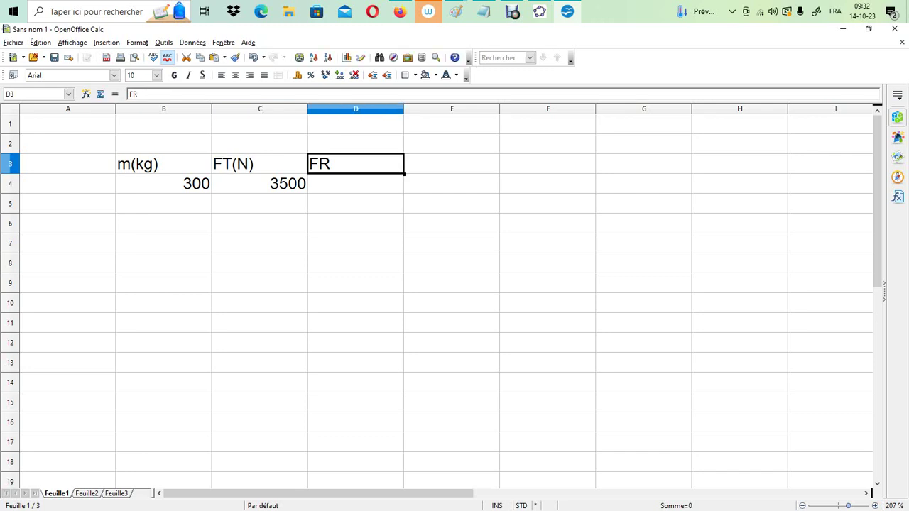
pyautogui.click(259, 94)
pyautogui.write('FR')
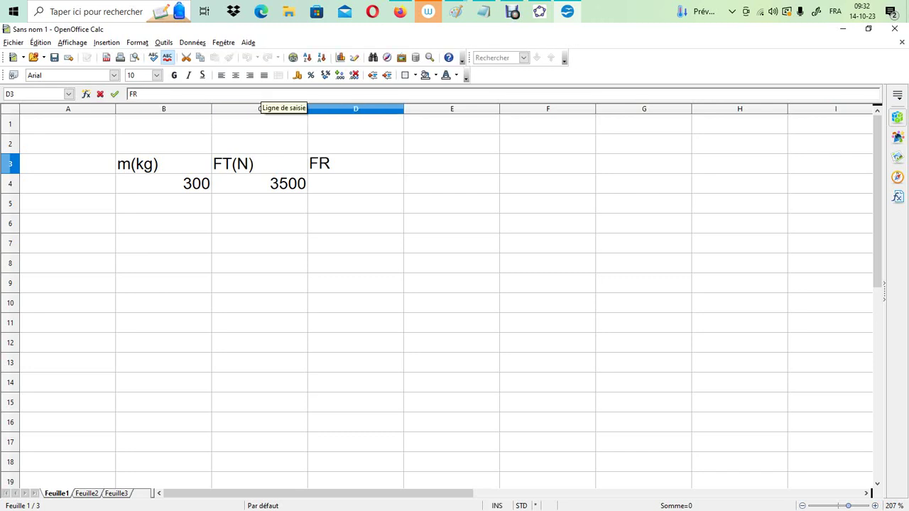
pyautogui.write('(N)')
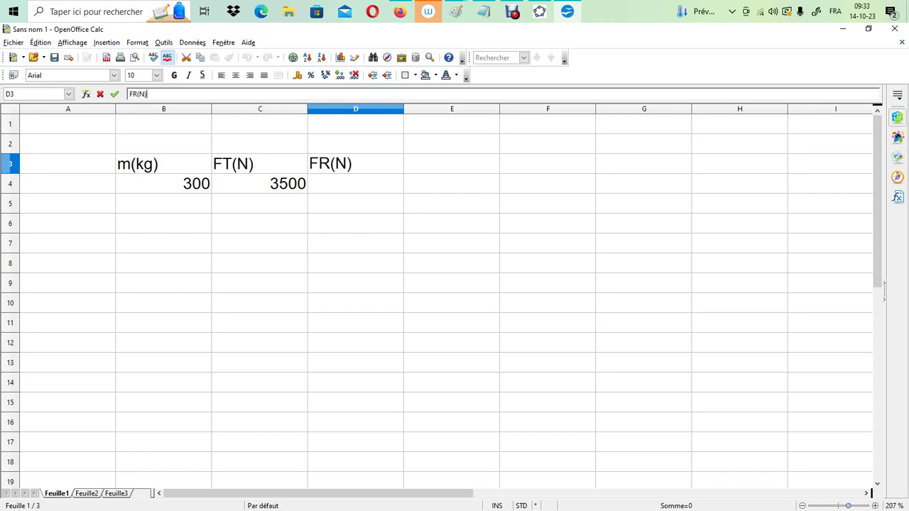
pyautogui.press('Return')
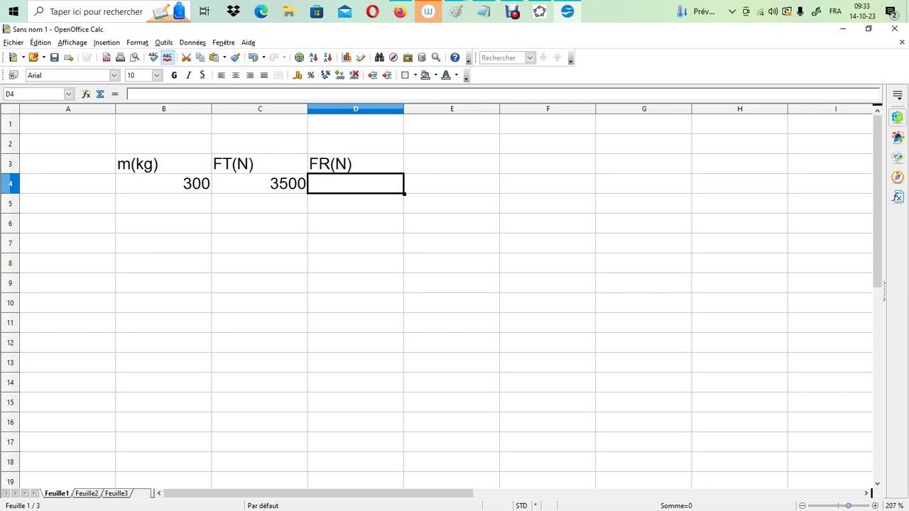
# Enter the formula =B4*10 in D4 to compute FR from the mass
pyautogui.write('=')
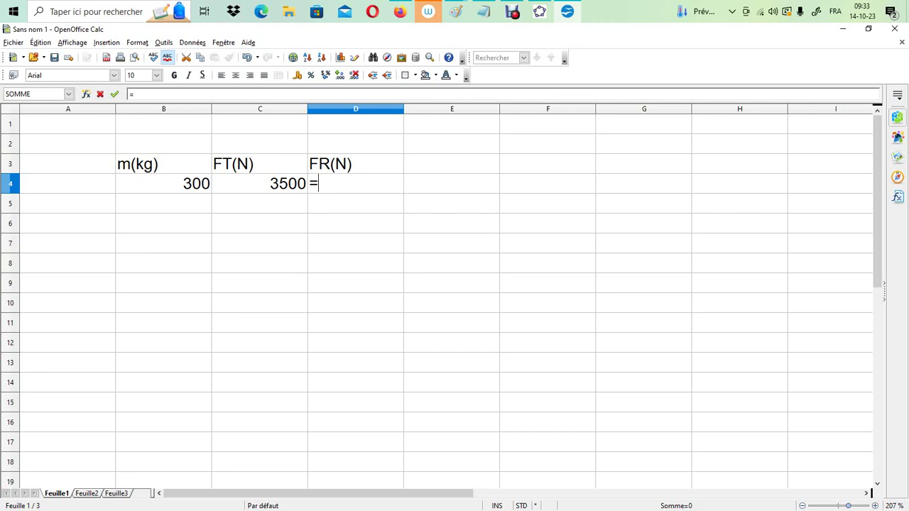
pyautogui.click(163, 183)
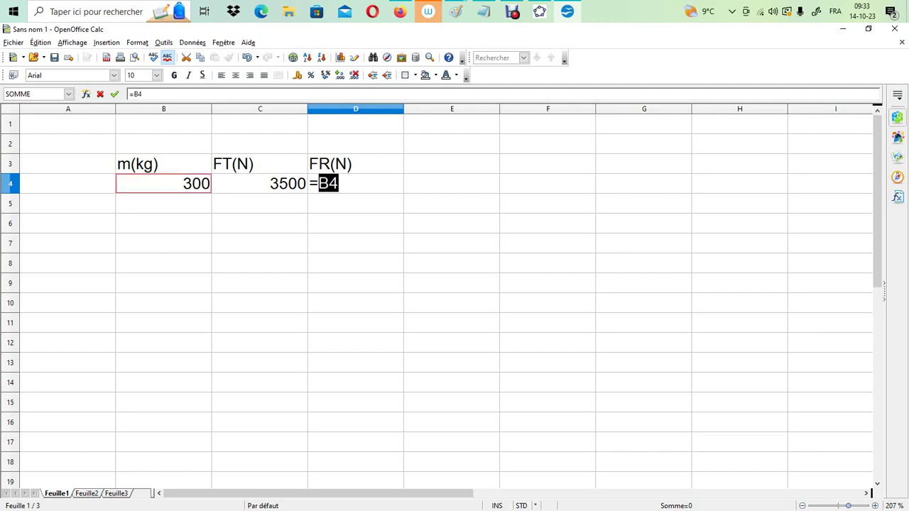
pyautogui.write('*10')
pyautogui.press('Return')
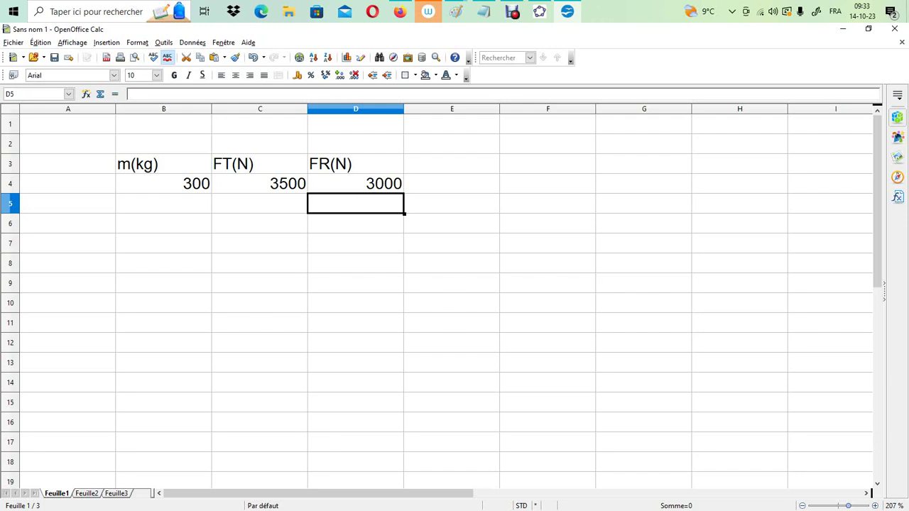
# Centre the contents of the range B3:D12 horizontally
pyautogui.moveTo(139, 163); pyautogui.dragTo(356, 343)
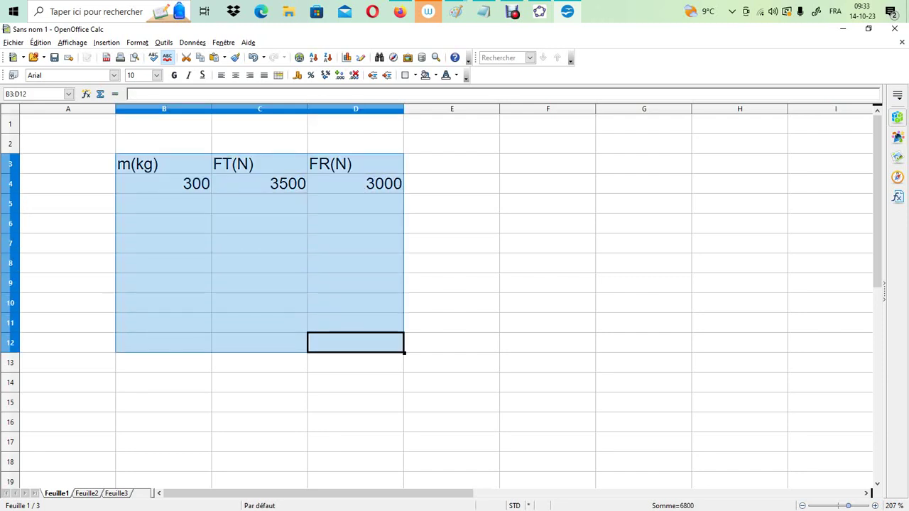
pyautogui.click(235, 75)
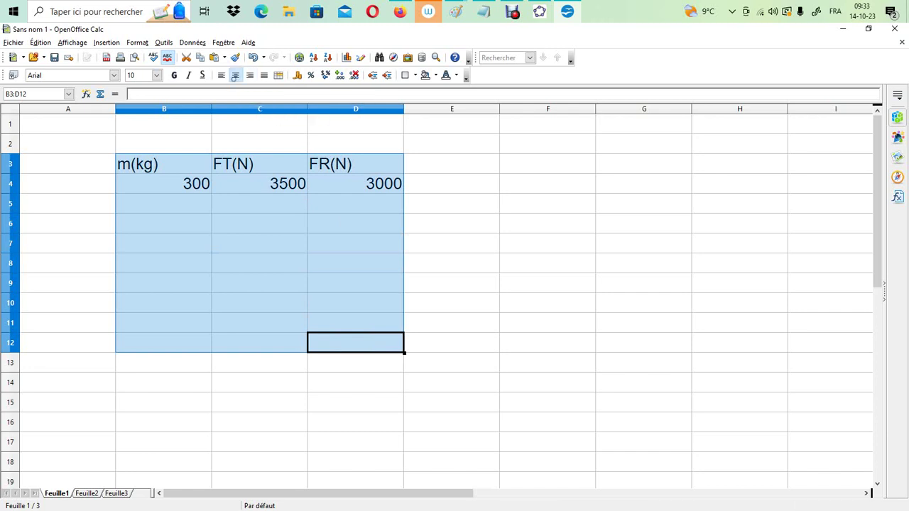
pyautogui.click(451, 183)
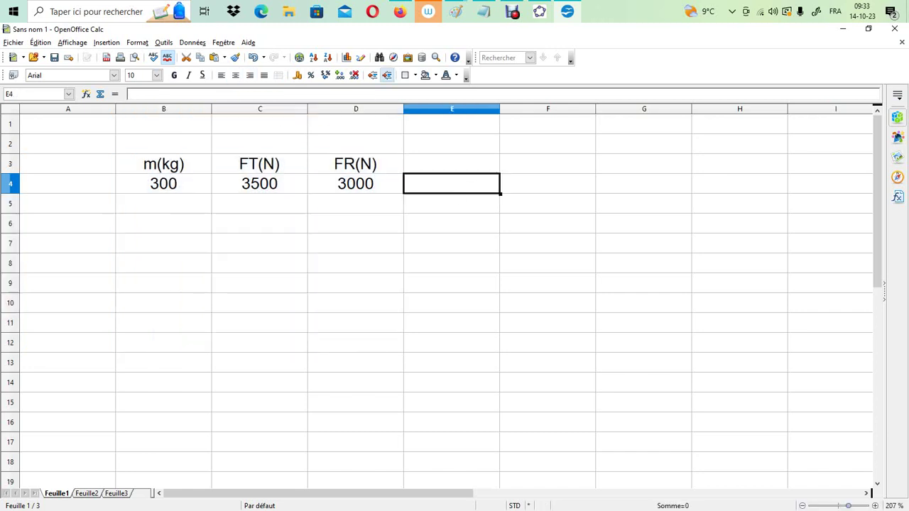
# Enter the acceleration header a in cell E3
pyautogui.click(446, 165)
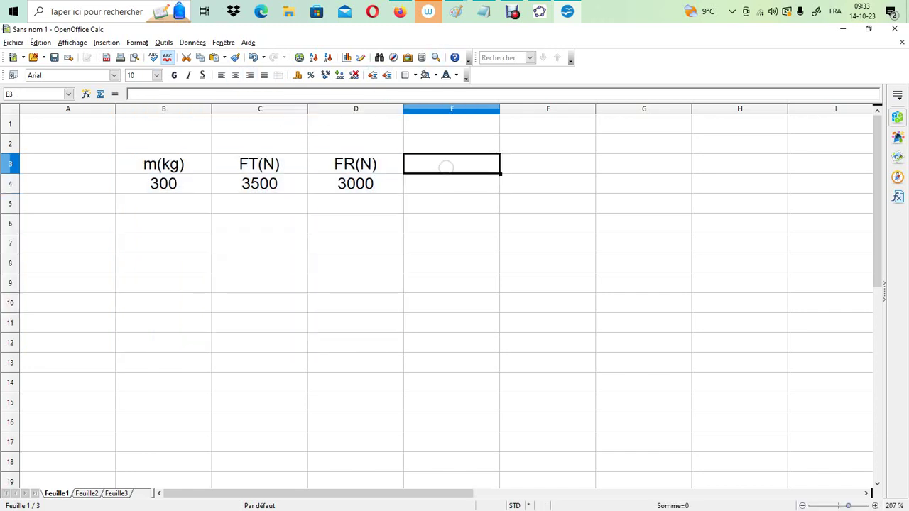
pyautogui.write('a')
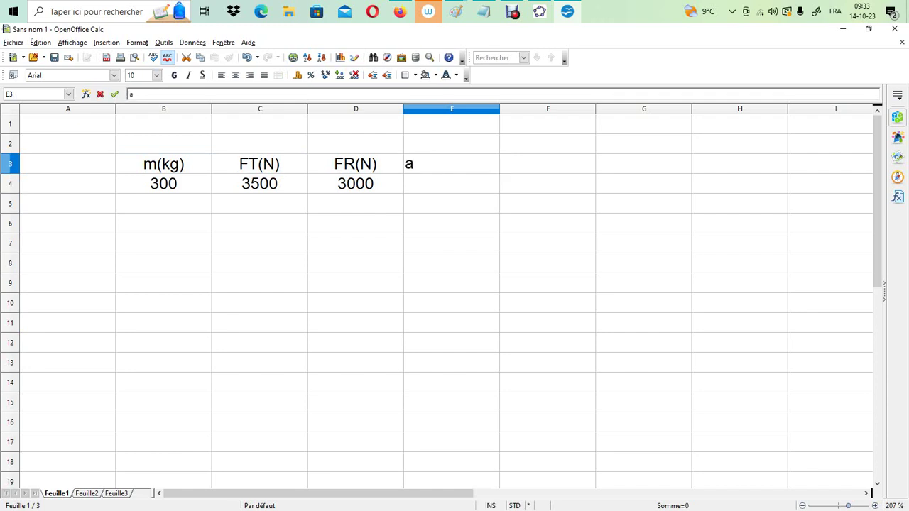
pyautogui.press('Return')
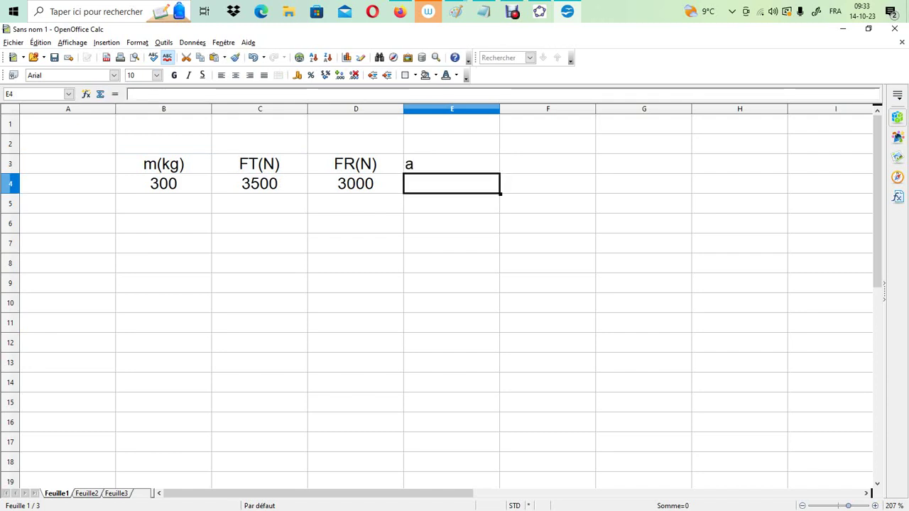
# Enter the formula =(C4-D4)/B4 in E4 to compute the acceleration from both forces and the mass
pyautogui.write('=')
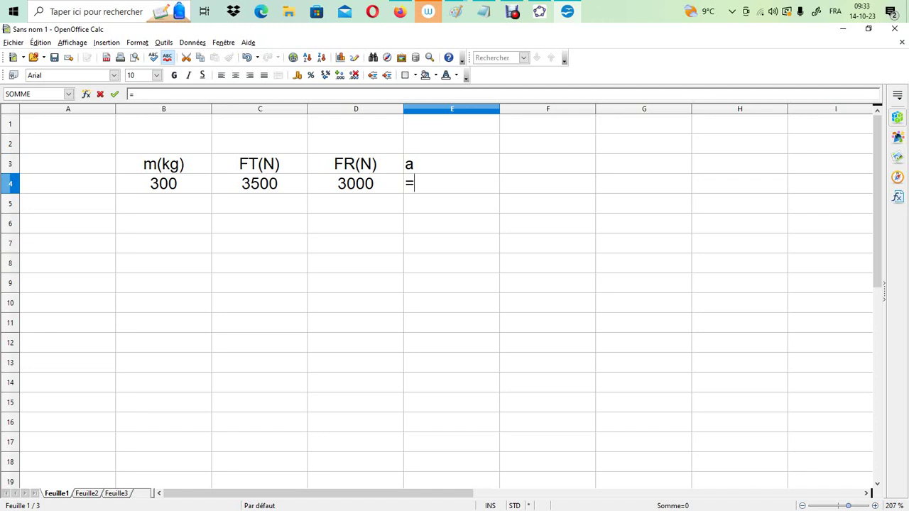
pyautogui.click(259, 183)
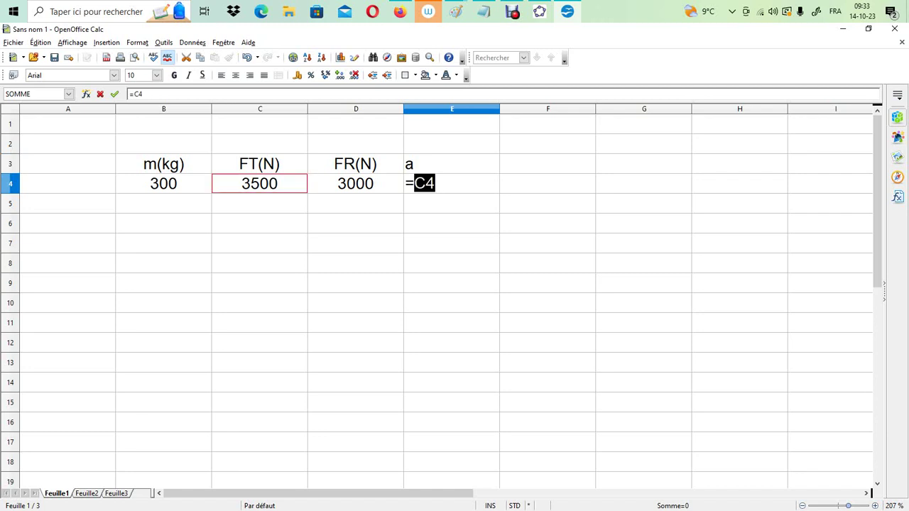
pyautogui.click(242, 94)
pyautogui.write('-')
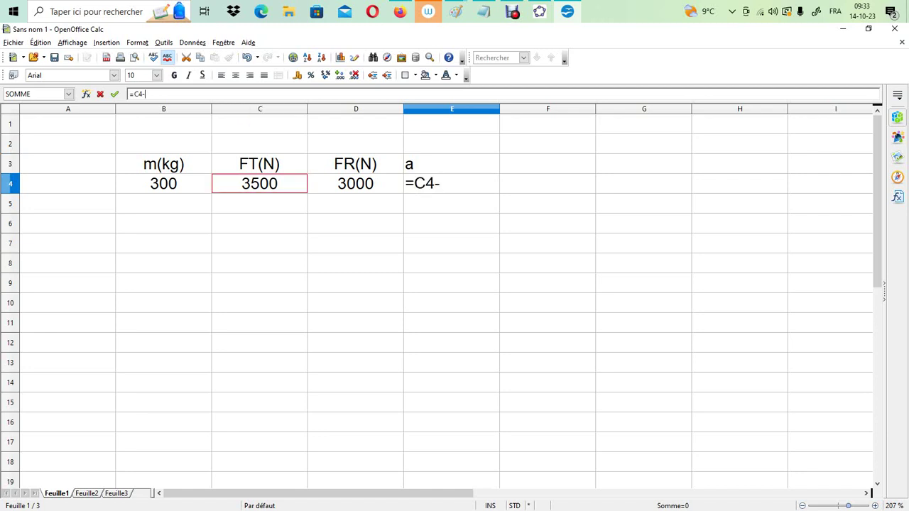
pyautogui.click(355, 183)
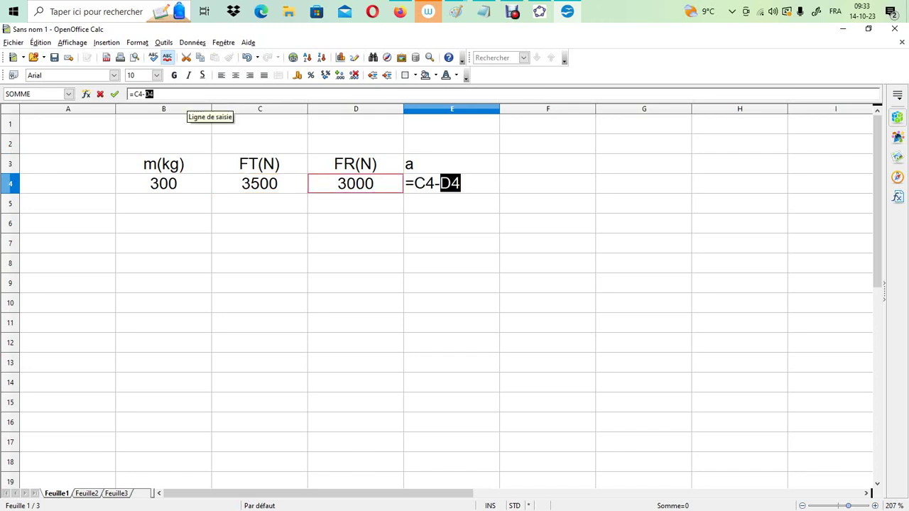
pyautogui.click(134, 93)
pyautogui.write('(')
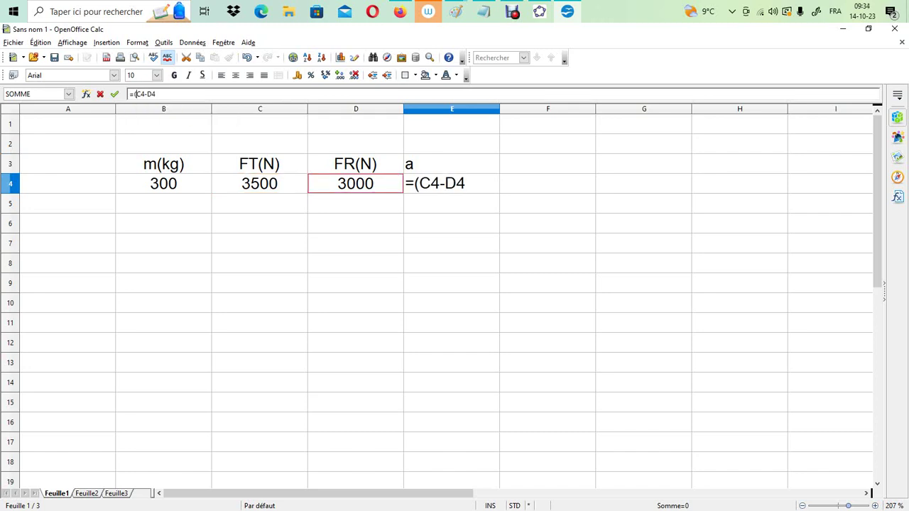
pyautogui.press('Right')
pyautogui.press('Right')
pyautogui.press('Right')
pyautogui.press('Right')
pyautogui.press('Right')
pyautogui.write(')/')
pyautogui.press('Left')
pyautogui.press('Left')
pyautogui.press('Left')
pyautogui.press('Return')
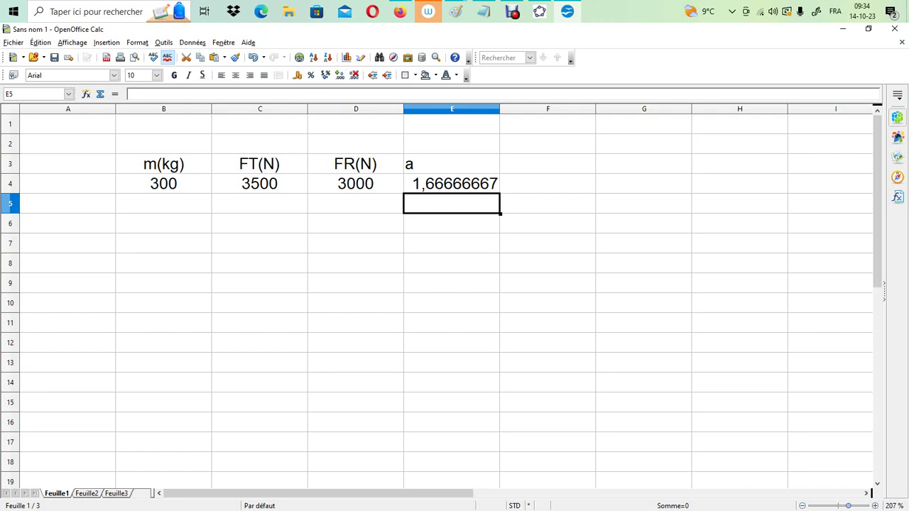
# Change the multiplier in the FR formula in D4 to 9,81 so it reads =B4*9,81
pyautogui.click(355, 183)
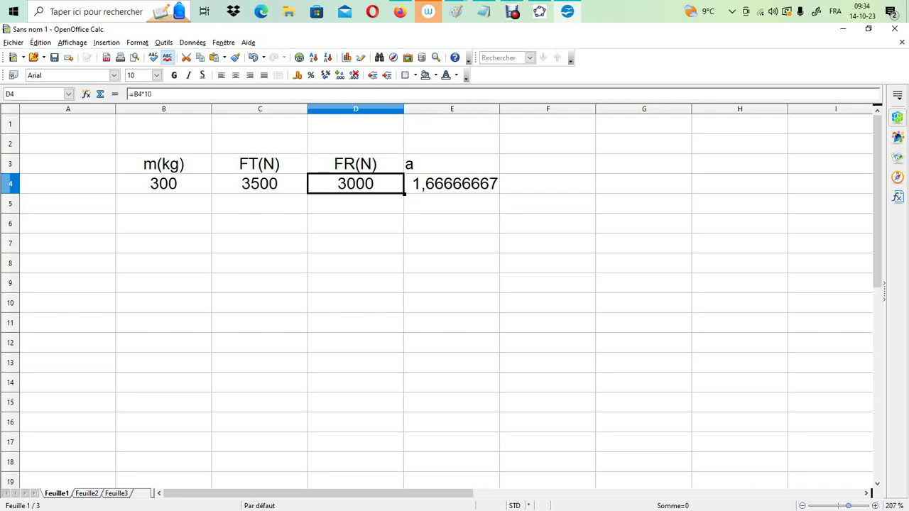
pyautogui.click(151, 94)
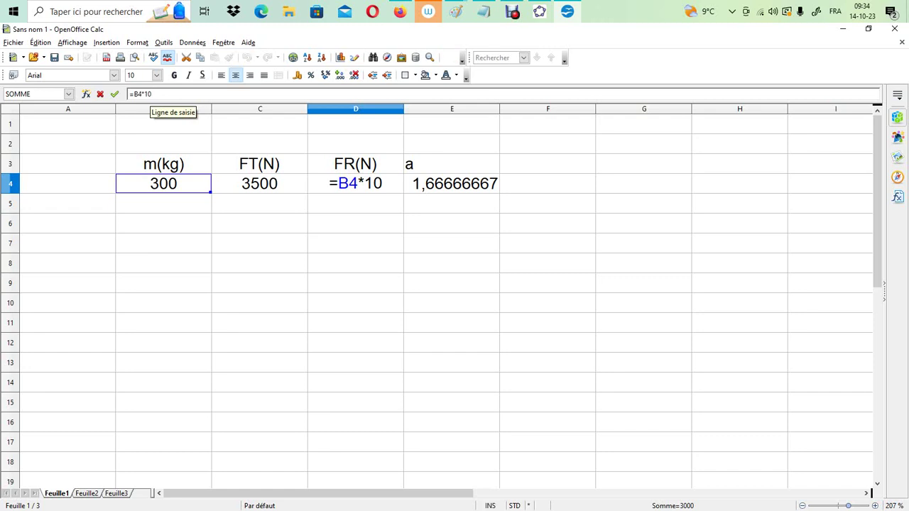
pyautogui.press('BackSpace')
pyautogui.press('BackSpace')
pyautogui.write('9')
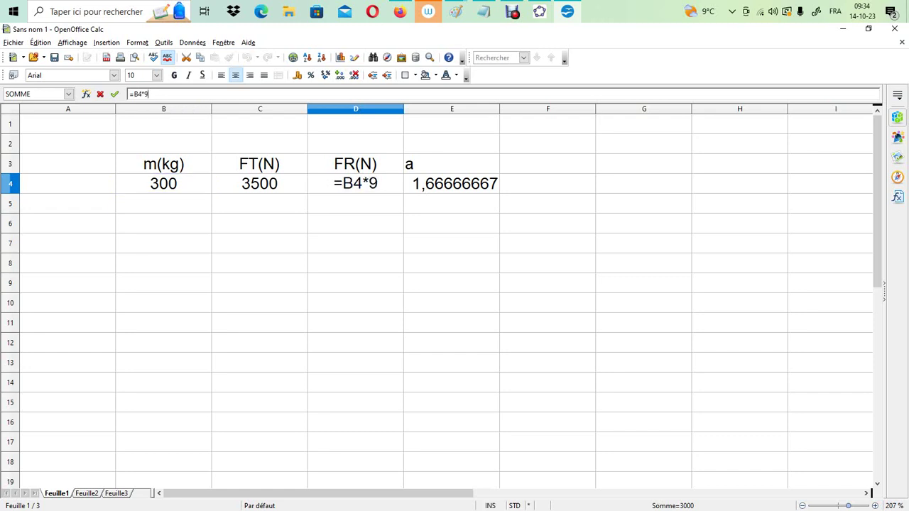
pyautogui.write(',81')
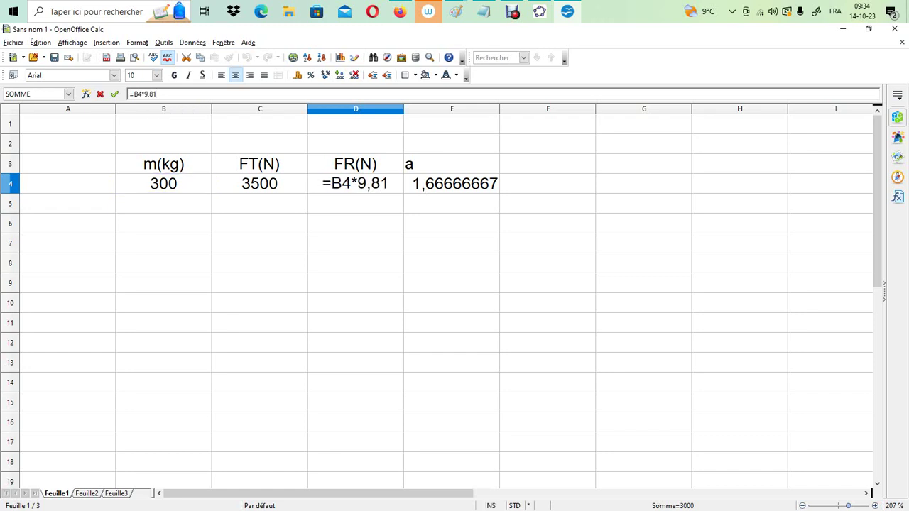
pyautogui.press('Return')
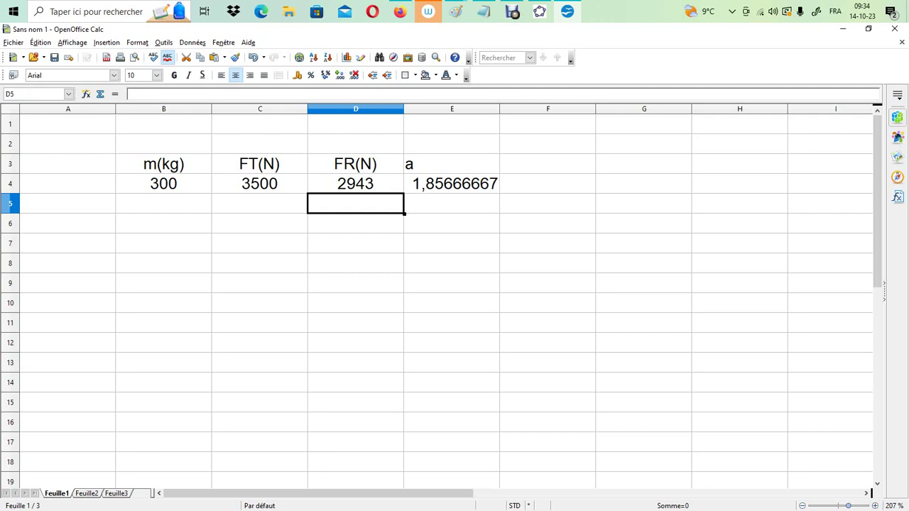
pyautogui.hotkey('ctrl', 's')
# Add the header deltaF in cell F3 for the force difference
pyautogui.click(548, 163)
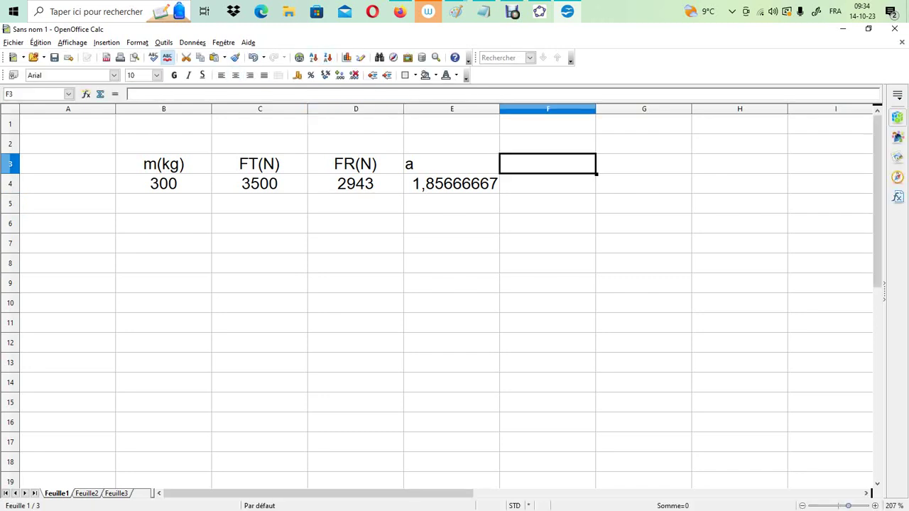
pyautogui.write('delta')
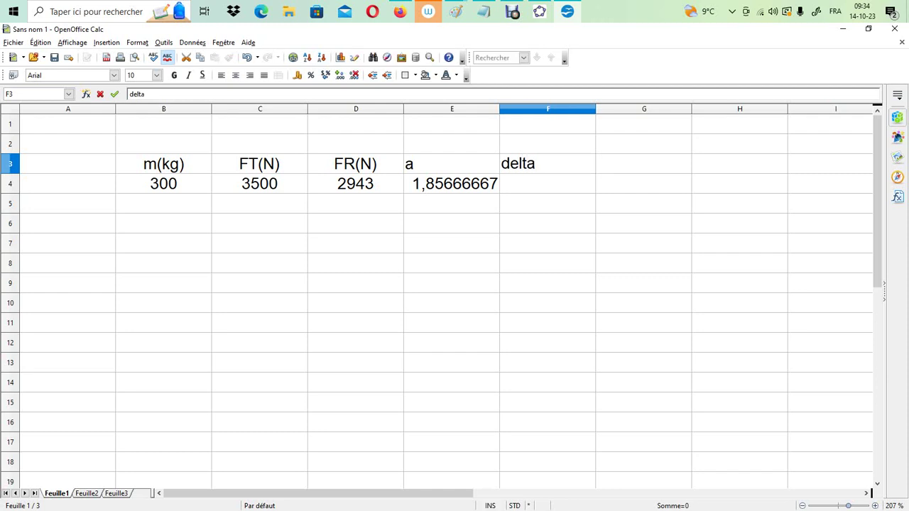
pyautogui.write('F')
pyautogui.press('Return')
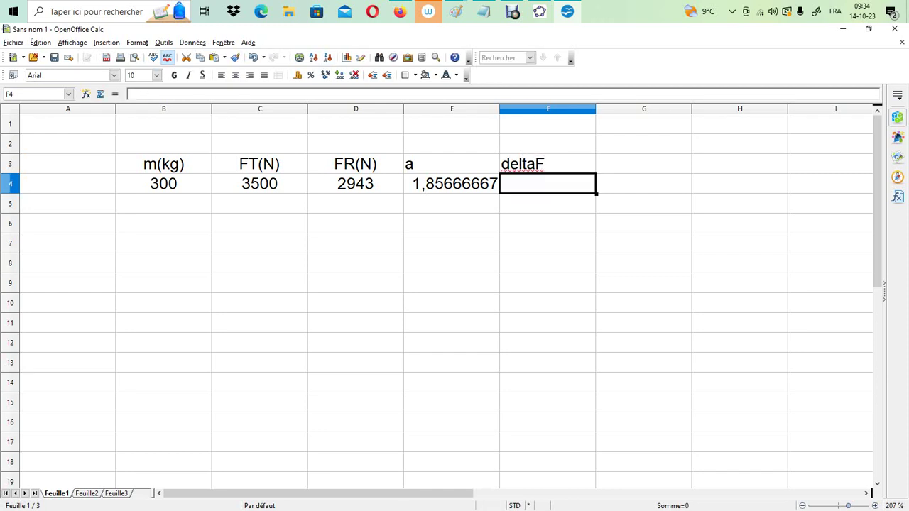
# Enter the formula =C4-D4 in F4 to compute the difference between FT and FR
pyautogui.click(259, 184)
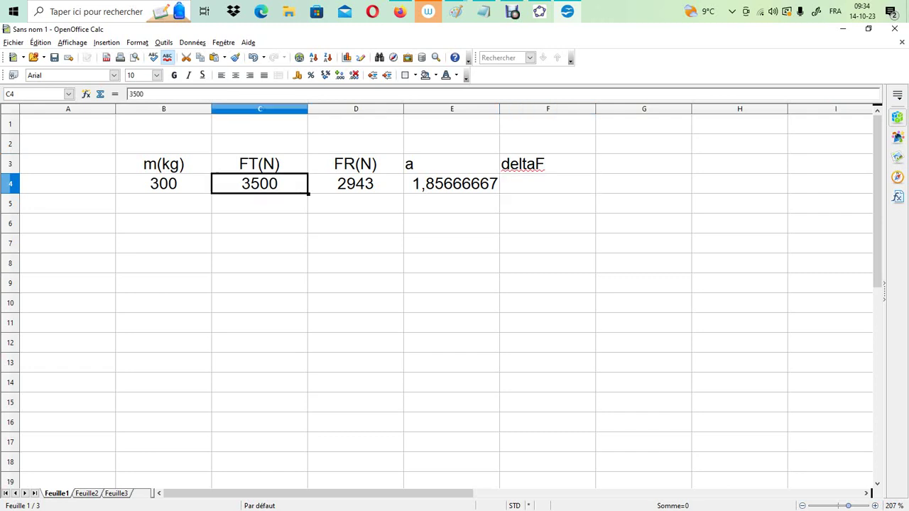
pyautogui.click(548, 183)
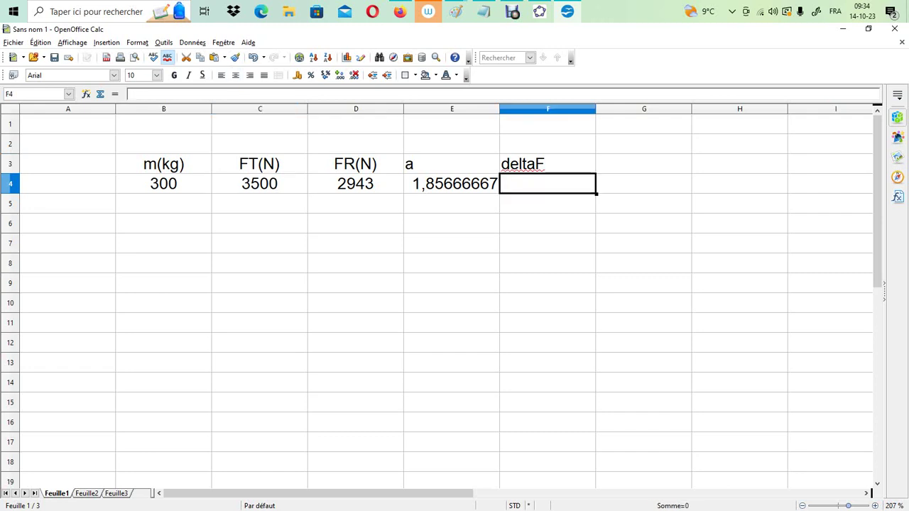
pyautogui.write('=')
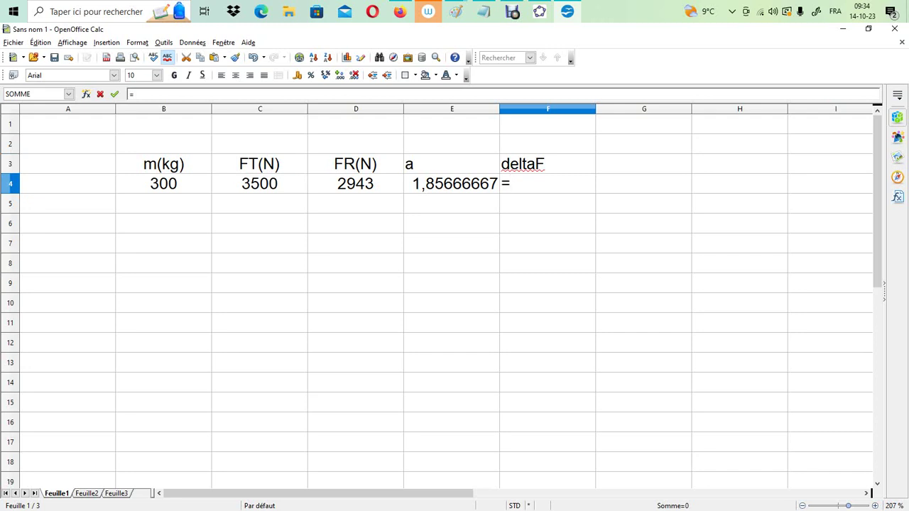
pyautogui.press('Left')
pyautogui.press('Left')
pyautogui.press('Left')
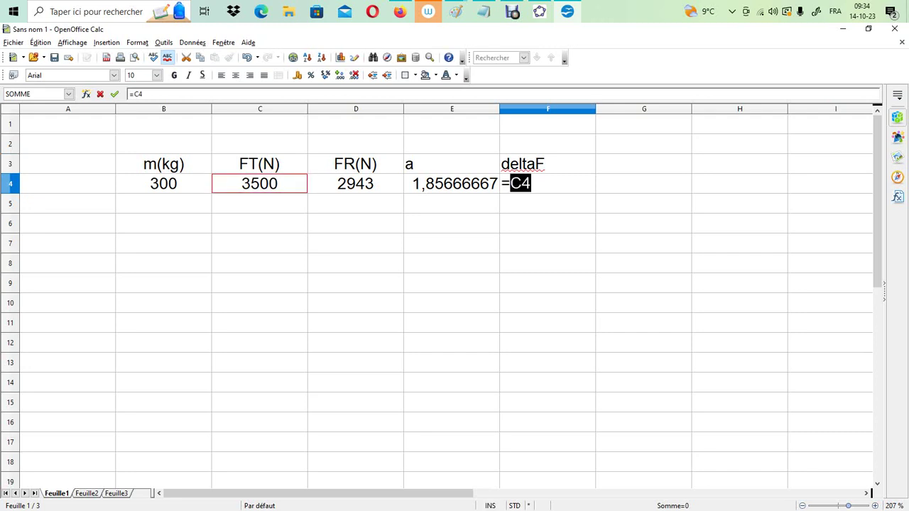
pyautogui.write('-')
pyautogui.press('Left')
pyautogui.press('Left')
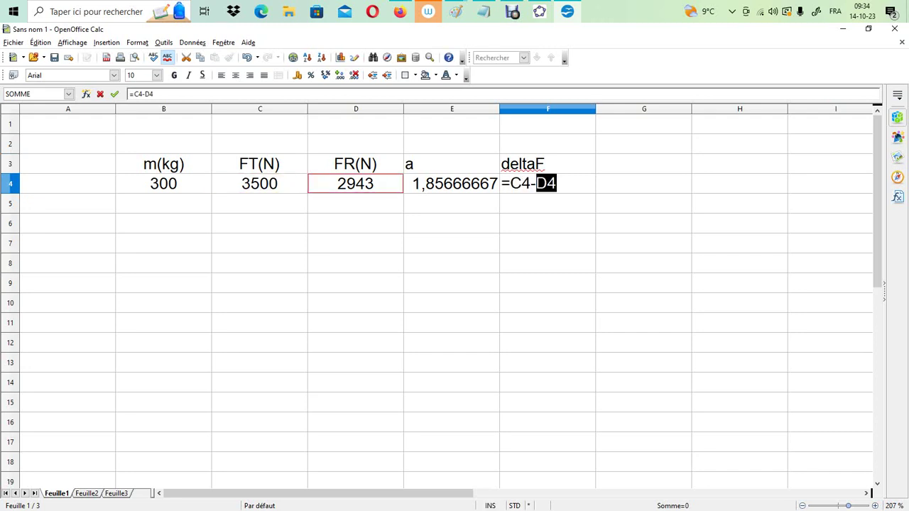
pyautogui.press('Return')
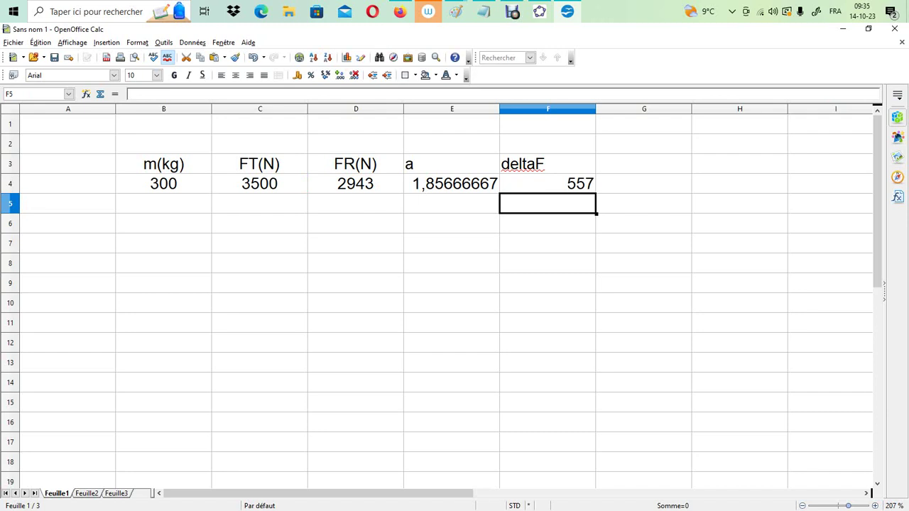
# Add the newton unit to the force difference header in F3 so it reads deltaF(N)
pyautogui.click(547, 163)
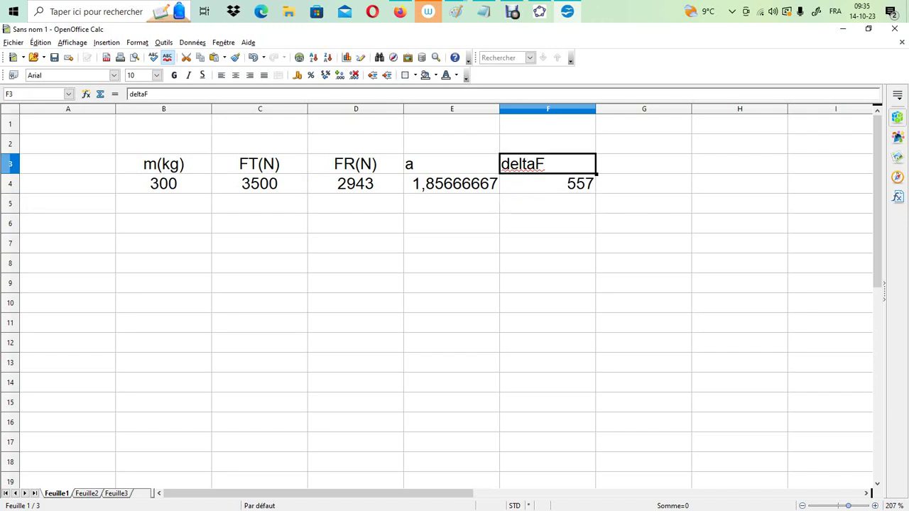
pyautogui.click(163, 95)
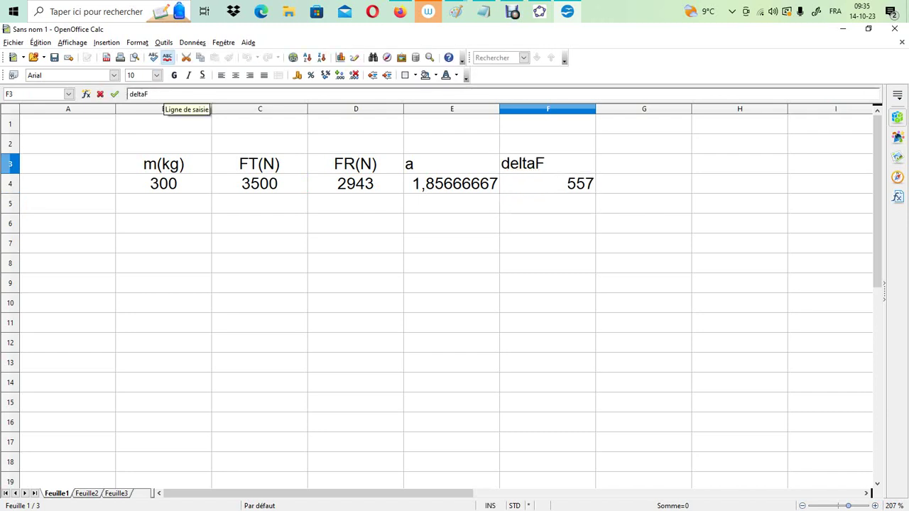
pyautogui.write('(')
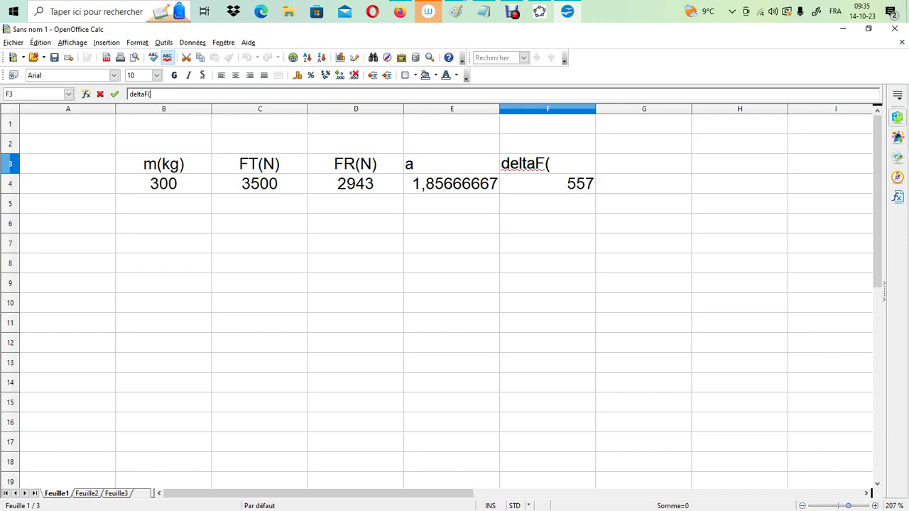
pyautogui.write('N)')
pyautogui.press('Return')
pyautogui.press('Return')
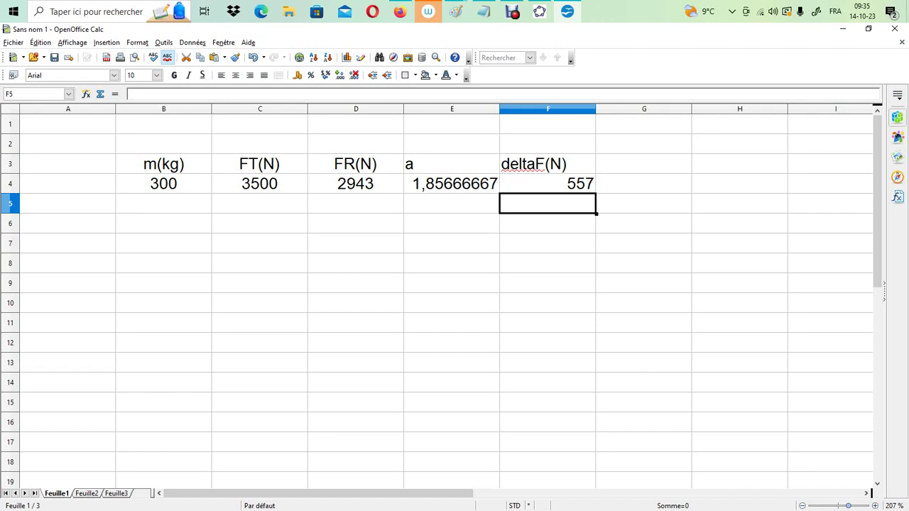
# Set the FT value in C4 to 4500
pyautogui.click(259, 183)
pyautogui.write('4500')
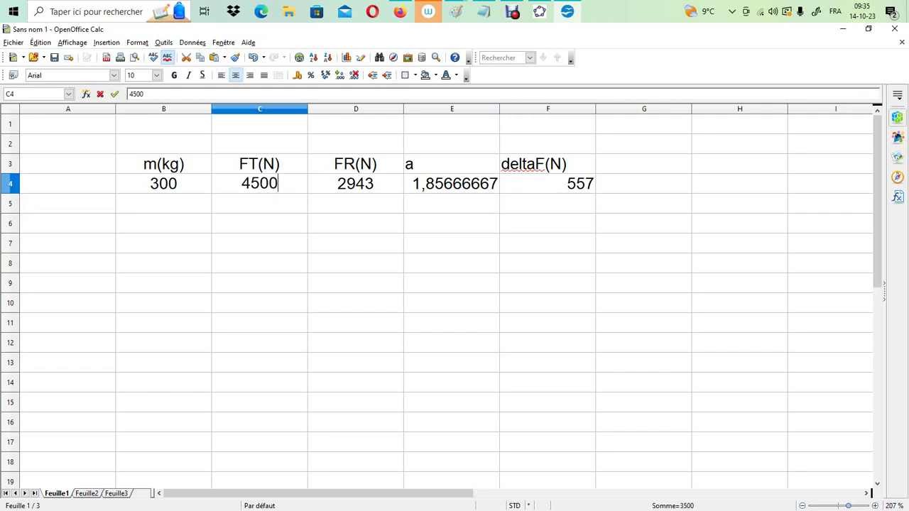
pyautogui.press('Return')
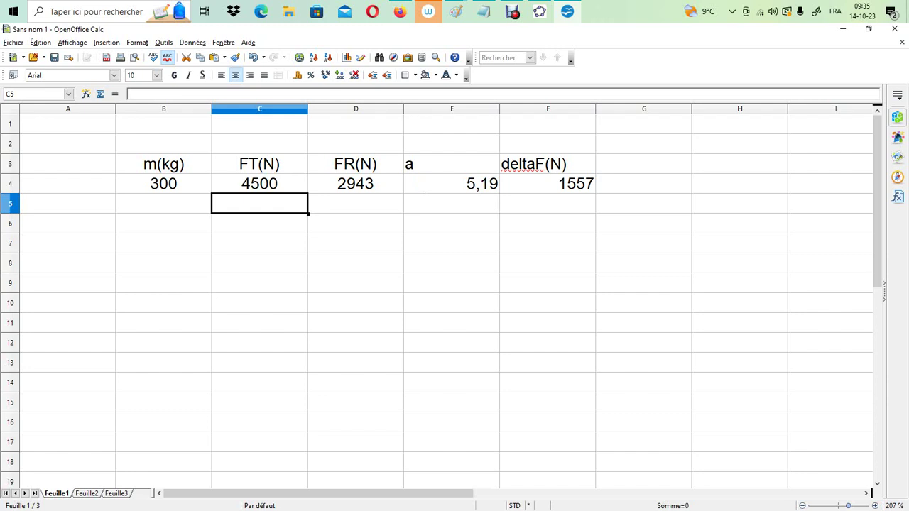
# Test two fixed FR values in D4, first 4500 and after that 5000, against the current FT value
pyautogui.click(356, 183)
pyautogui.write('4')
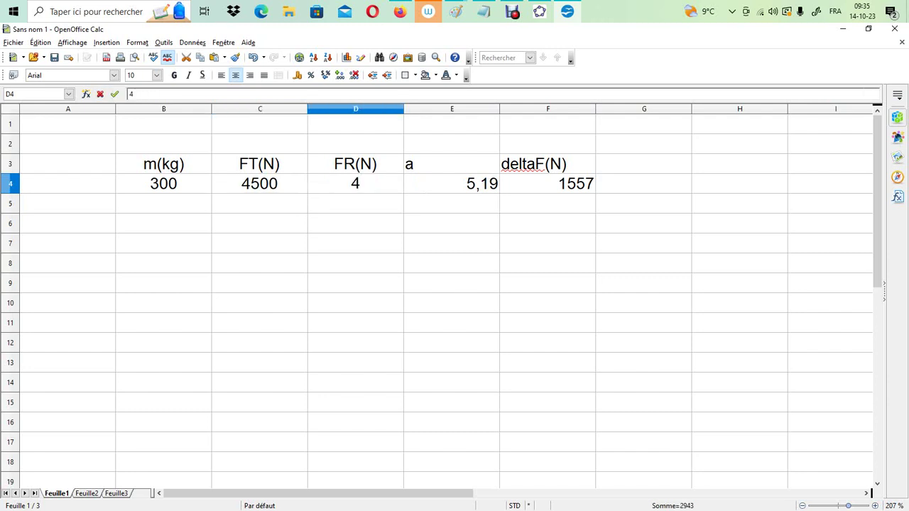
pyautogui.write('500')
pyautogui.press('Return')
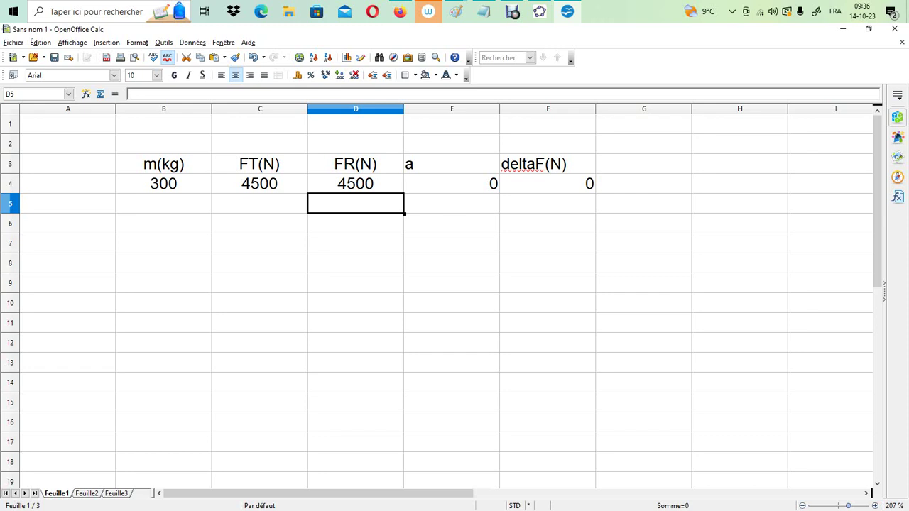
pyautogui.click(355, 183)
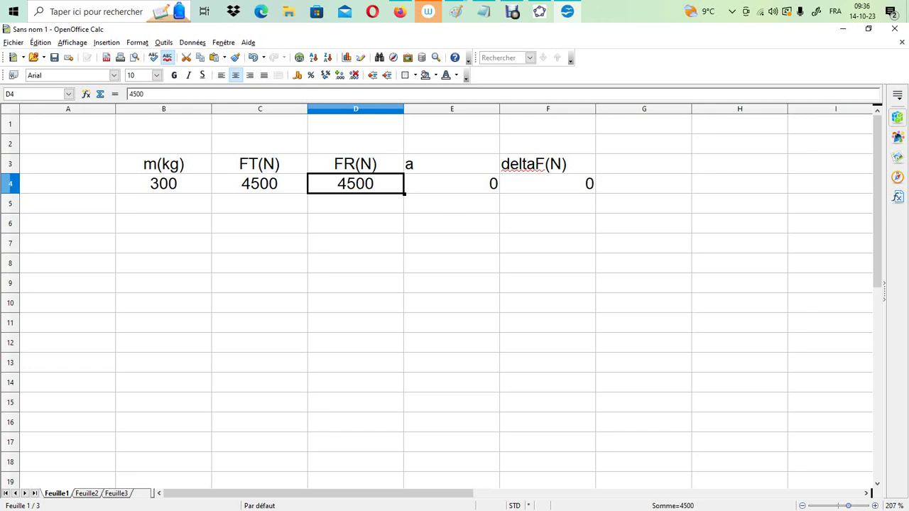
pyautogui.write('5000')
pyautogui.press('Return')
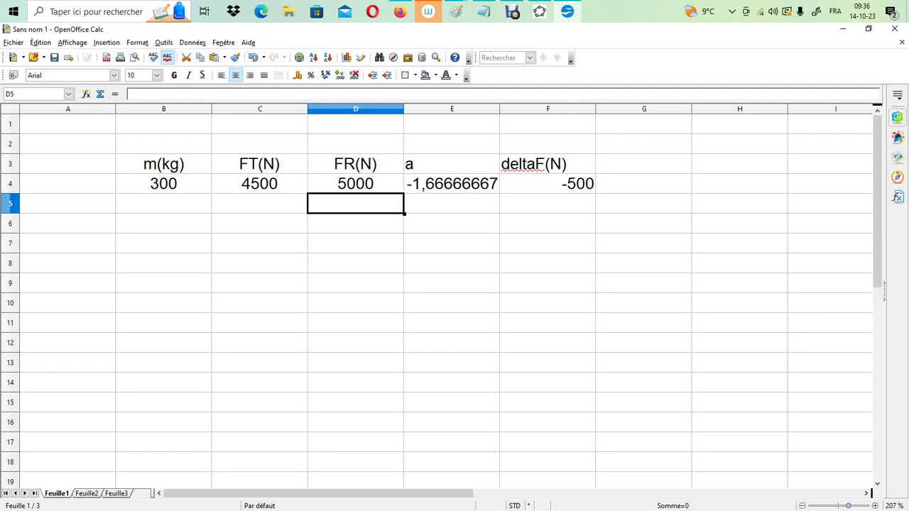
# Restore the FR calculation in D4 with the formula =B4*9,81
pyautogui.click(259, 183)
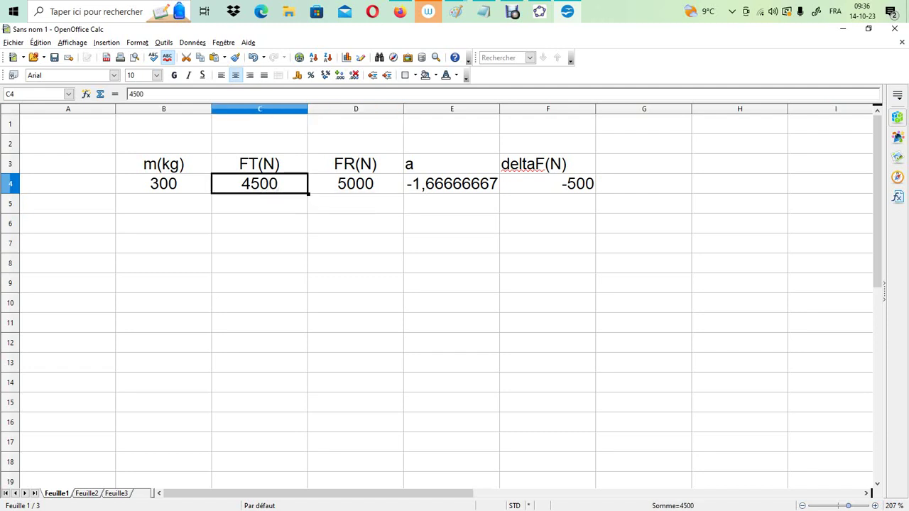
pyautogui.click(356, 183)
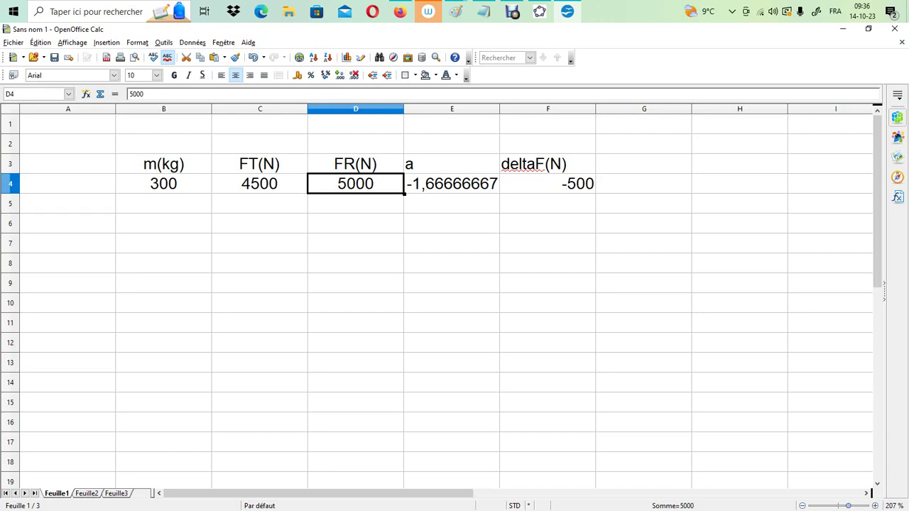
pyautogui.write('=')
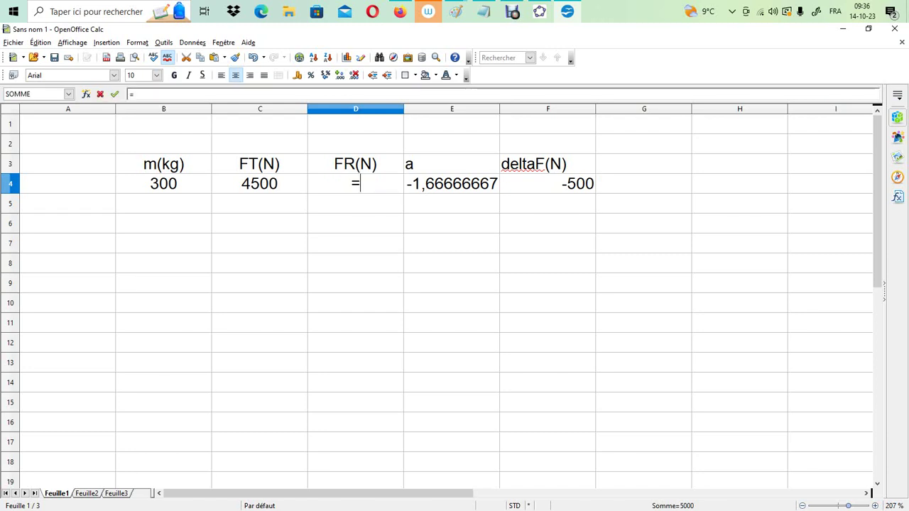
pyautogui.press('Left')
pyautogui.press('Left')
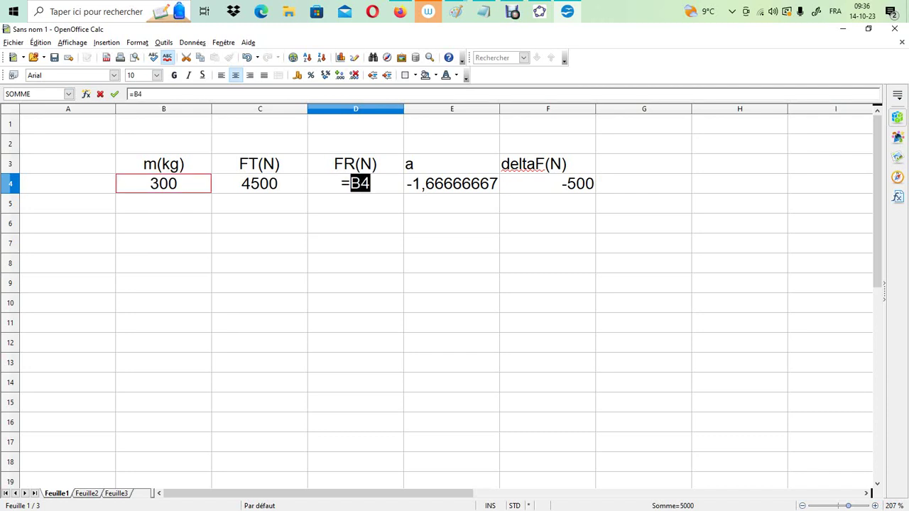
pyautogui.write('*9')
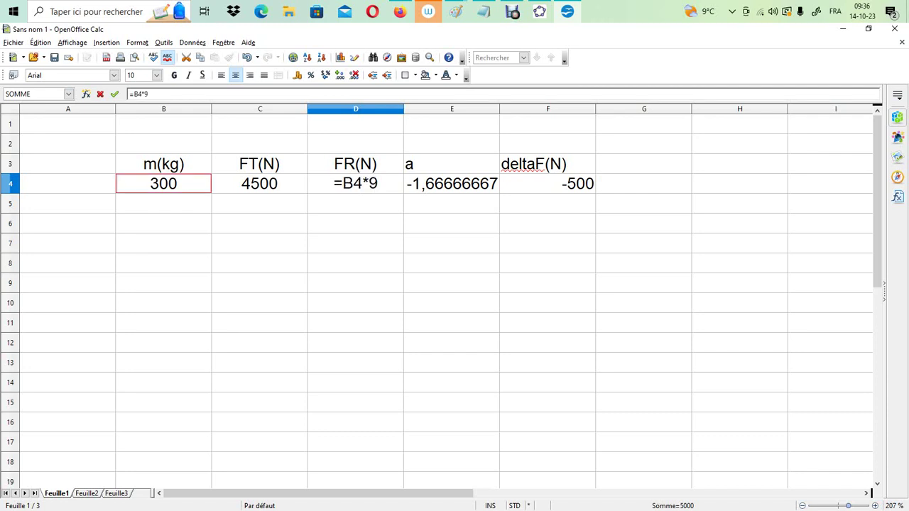
pyautogui.write('2')
pyautogui.press('BackSpace')
pyautogui.write(',81')
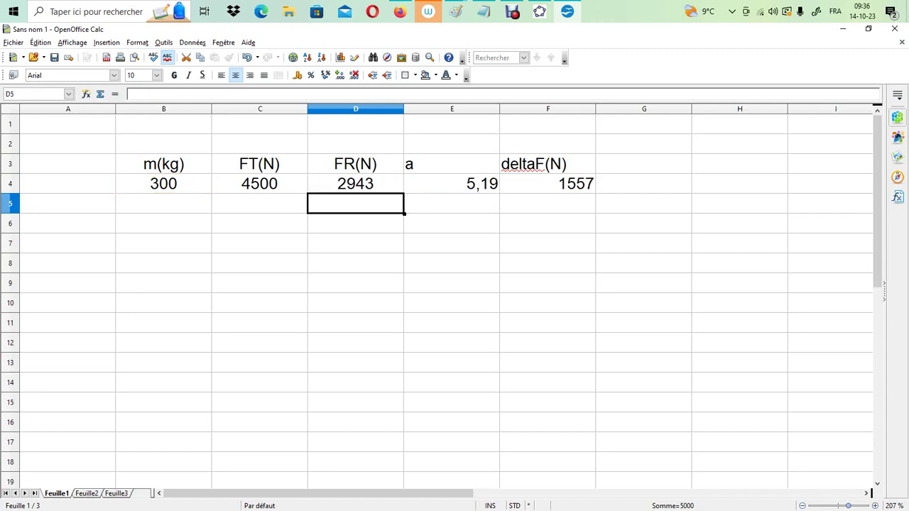
pyautogui.press('Return')
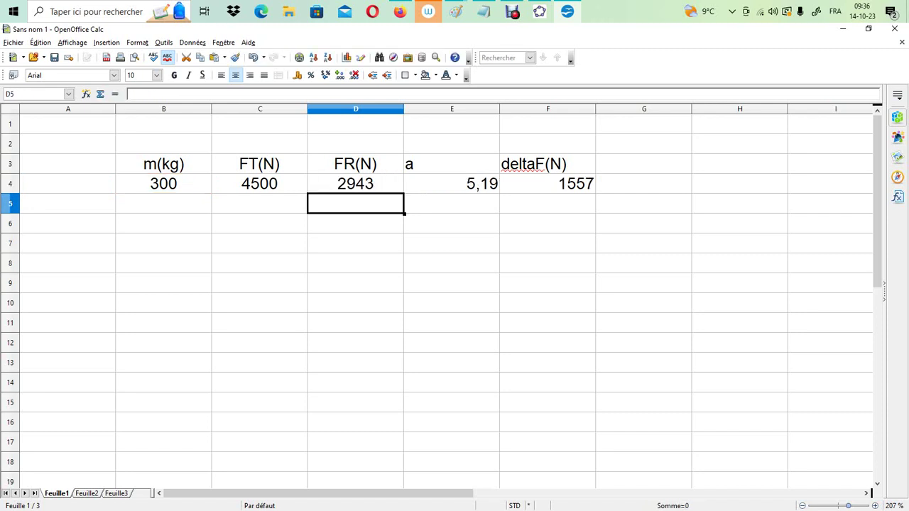
pyautogui.moveTo(163, 184); pyautogui.dragTo(548, 183)
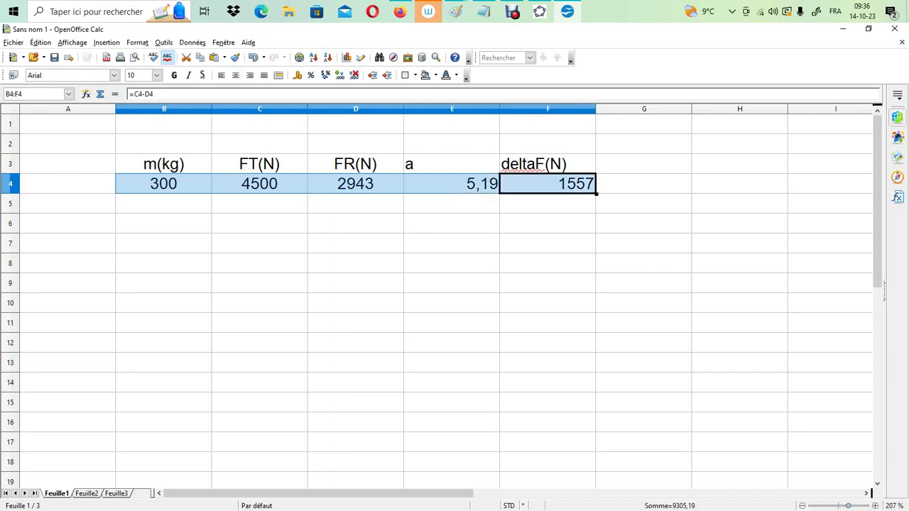
pyautogui.click(452, 183)
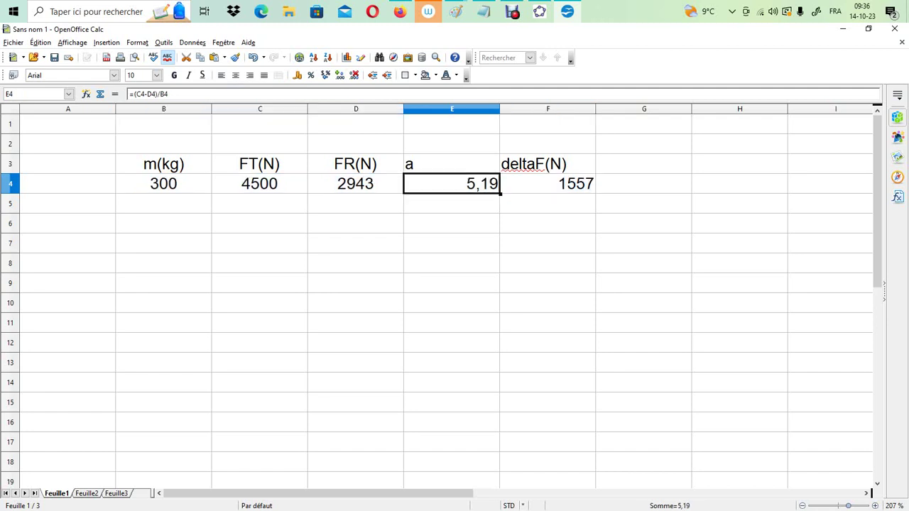
pyautogui.moveTo(260, 184); pyautogui.dragTo(356, 185)
pyautogui.click(355, 164)
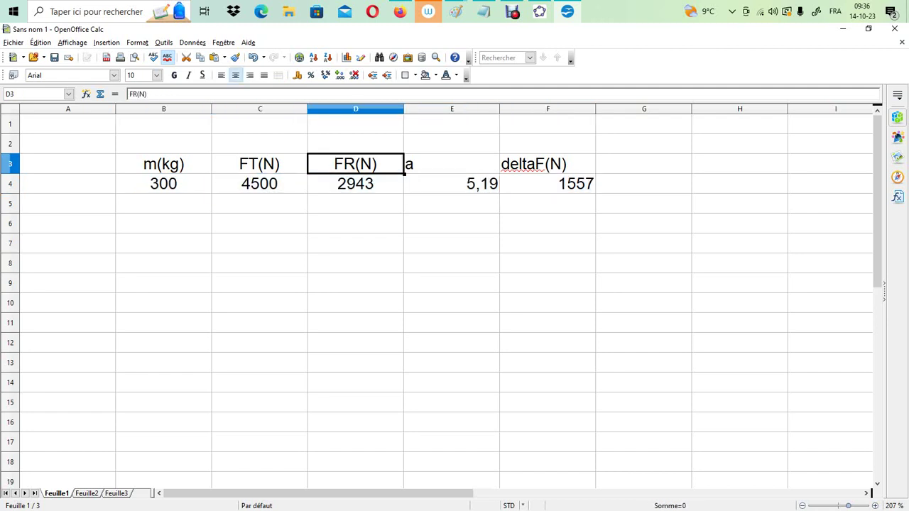
pyautogui.click(548, 223)
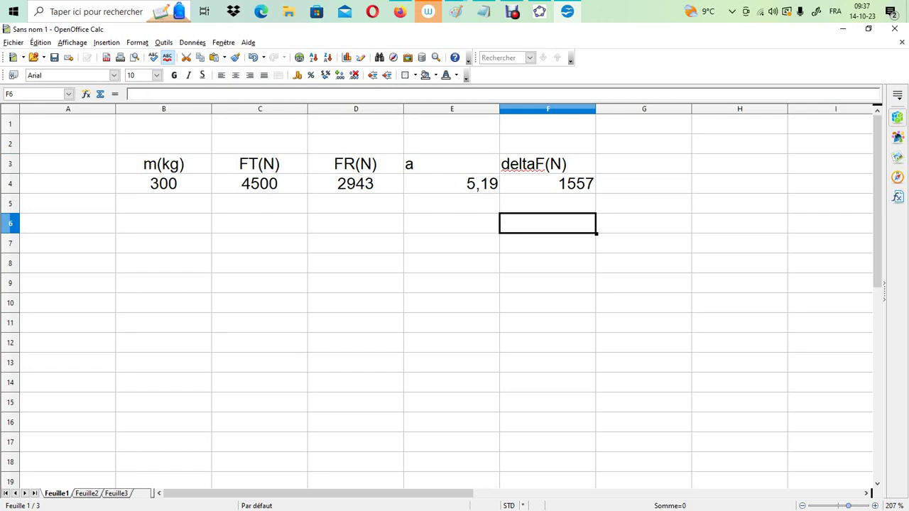
# Add the unit to the acceleration header in E3 so it reads a(m/s²)
pyautogui.click(440, 164)
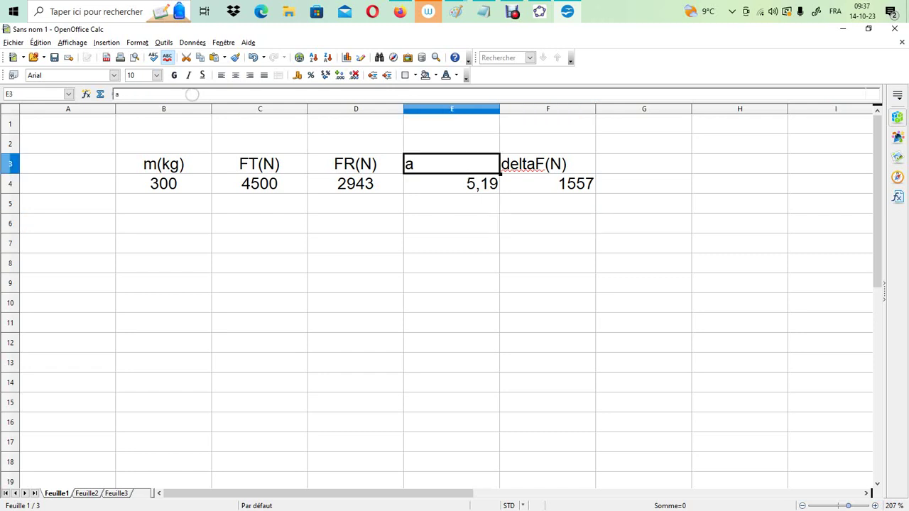
pyautogui.press('F2')
pyautogui.write('(')
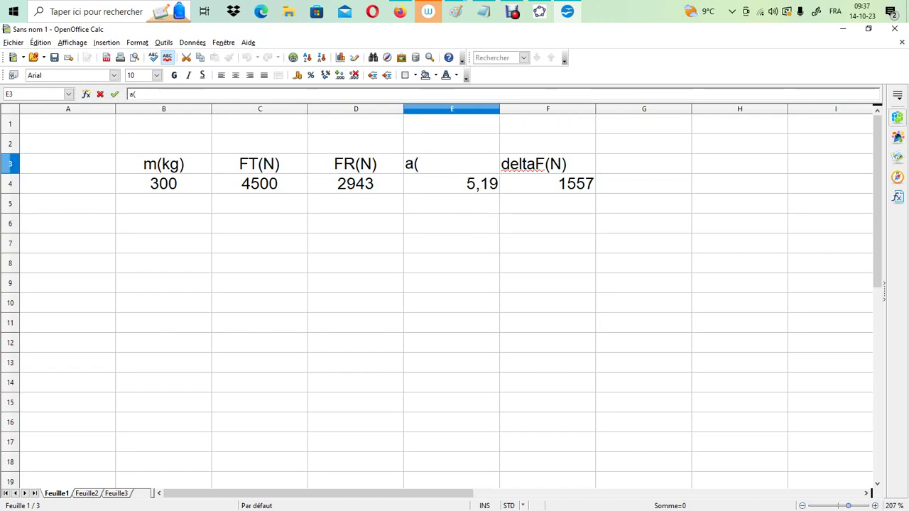
pyautogui.write('m/s²')
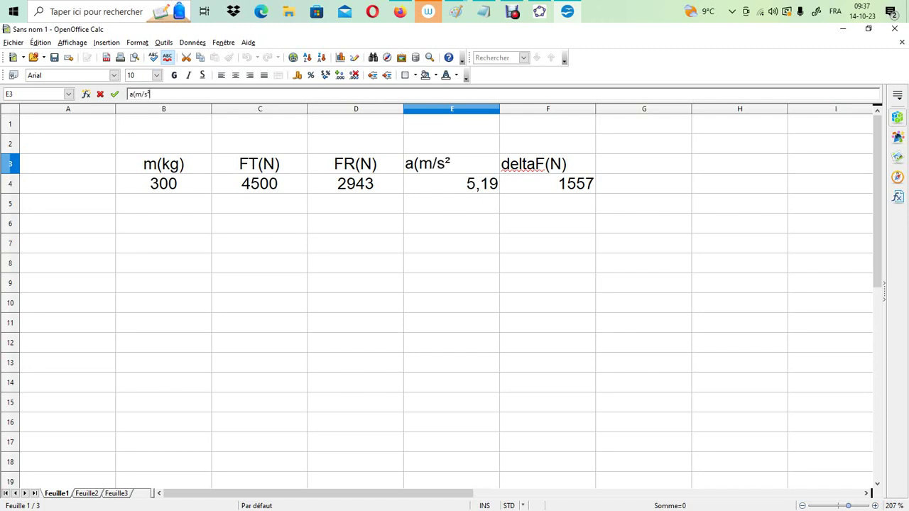
pyautogui.write(')')
pyautogui.press('Return')
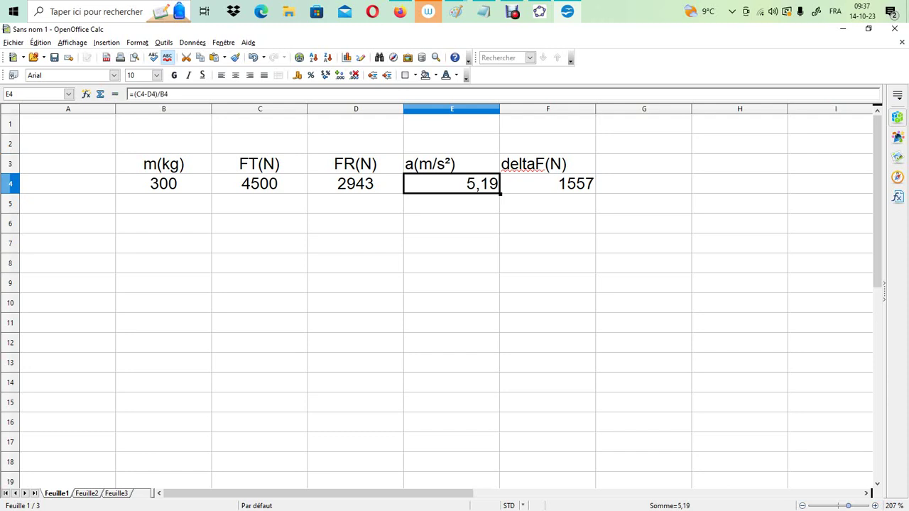
# Review the formulas in D4 and E4, and rebuild the FR formula in D4 from the mass cell as =B4*9,81
pyautogui.click(355, 184)
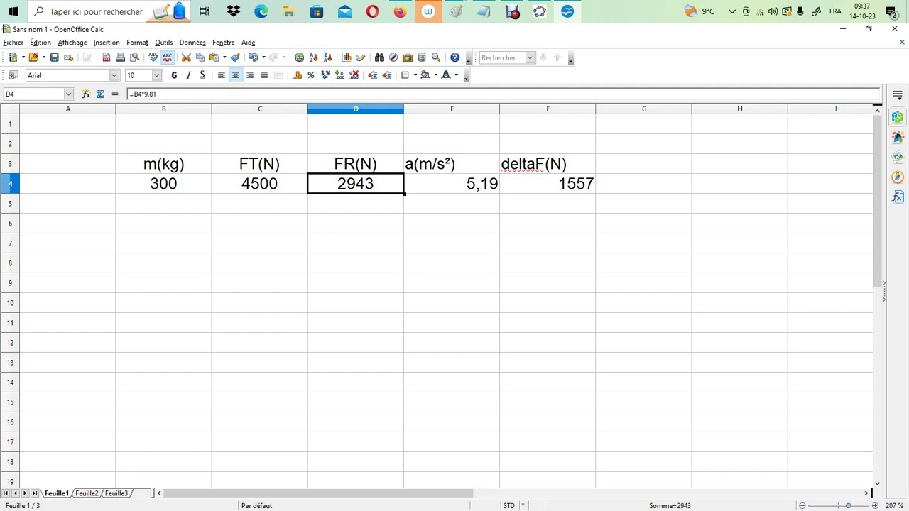
pyautogui.click(452, 184)
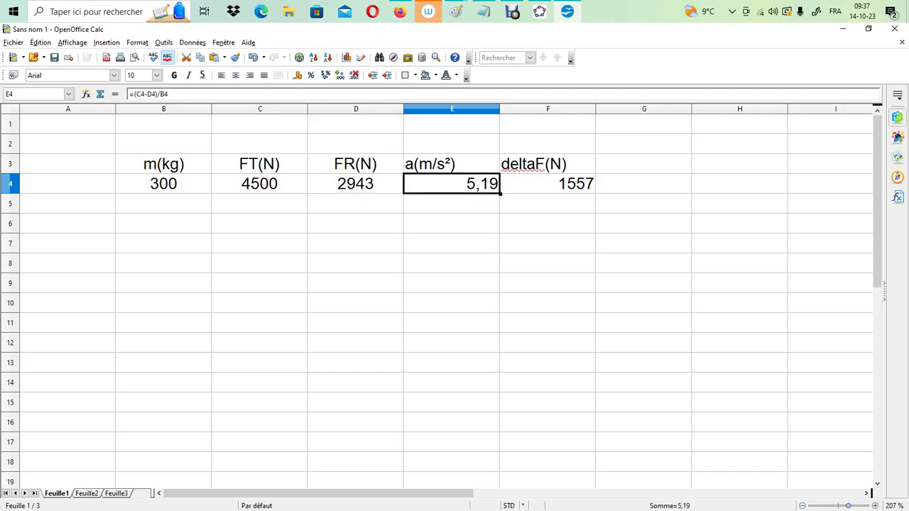
pyautogui.click(355, 183)
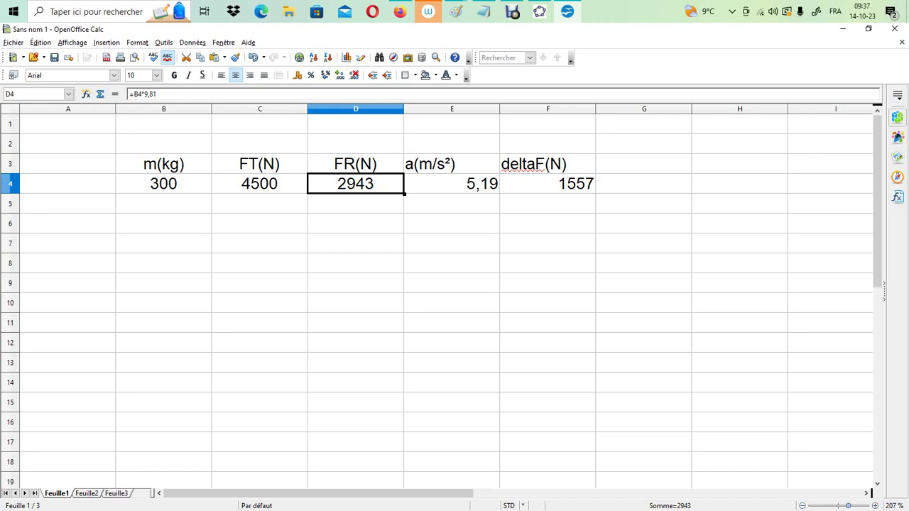
pyautogui.click(207, 95)
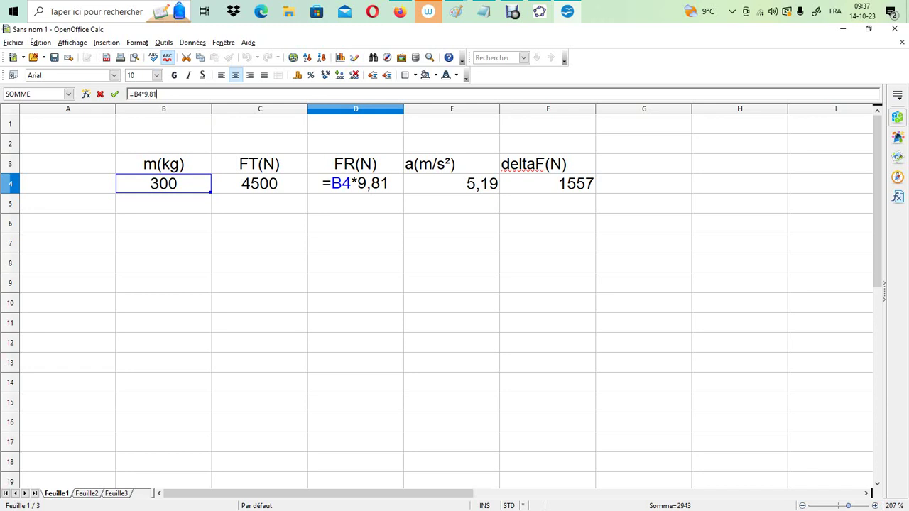
pyautogui.press('BackSpace')
pyautogui.press('BackSpace')
pyautogui.press('BackSpace')
pyautogui.press('BackSpace')
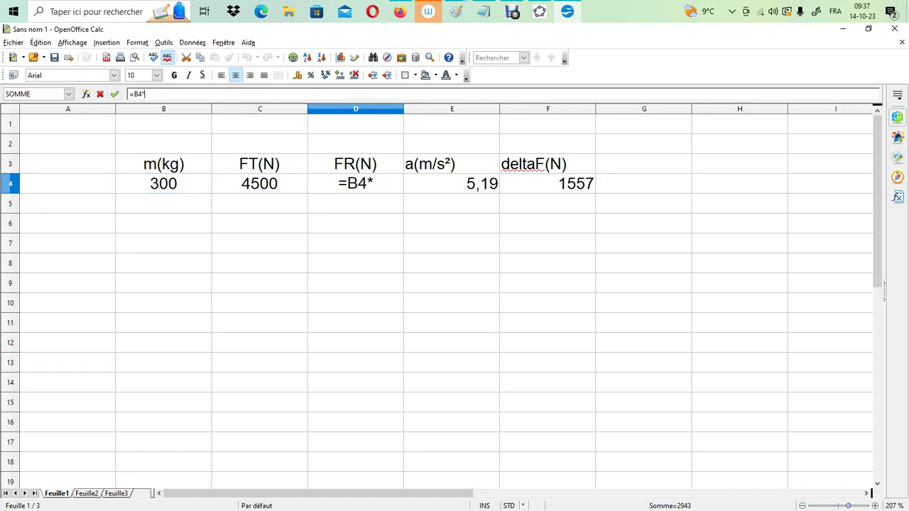
pyautogui.press('BackSpace')
pyautogui.press('BackSpace')
pyautogui.press('BackSpace')
pyautogui.click(164, 183)
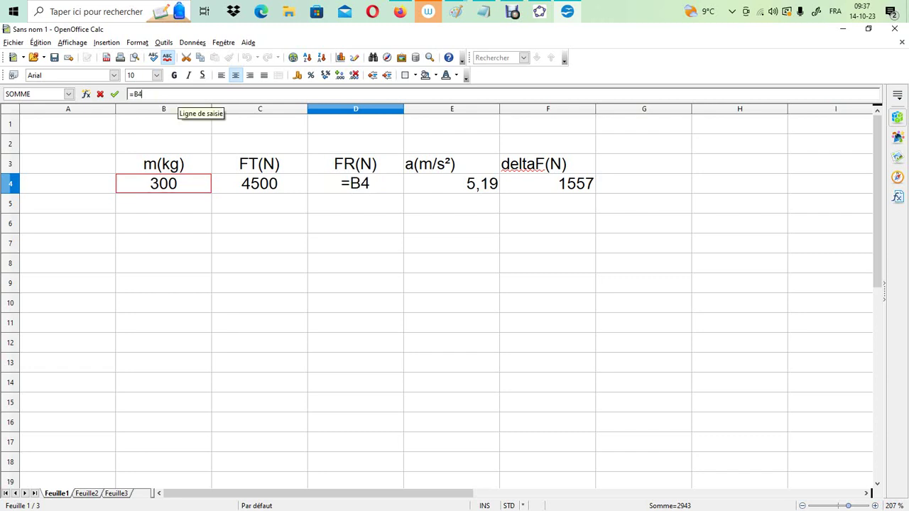
pyautogui.write('*9,')
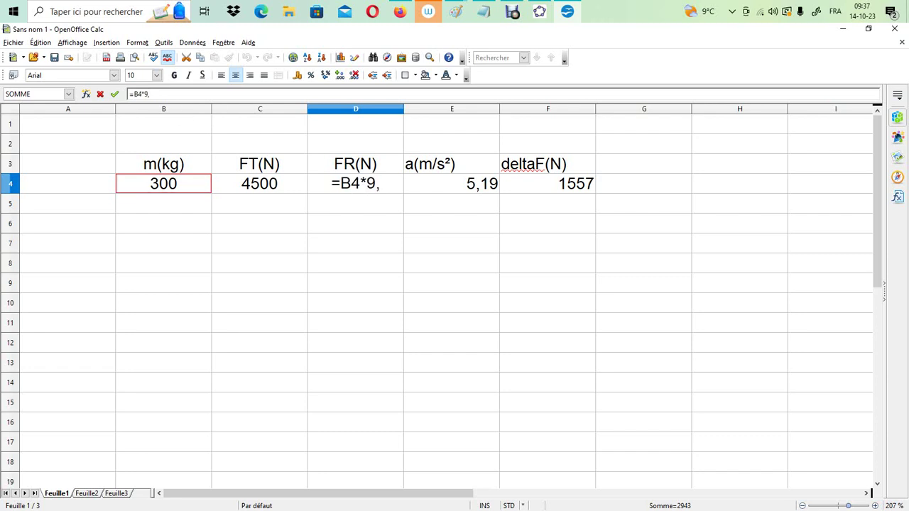
pyautogui.write('81')
pyautogui.press('Return')
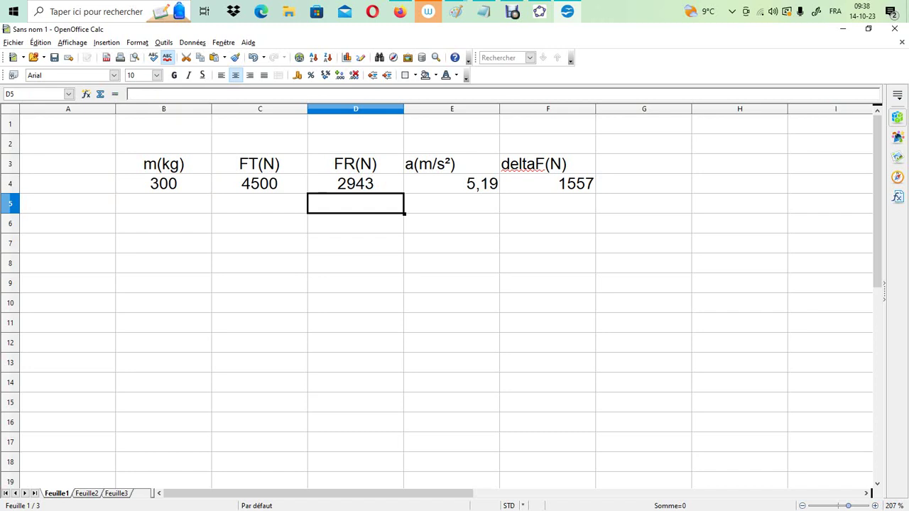
# Set the FT value in C4 to 3500
pyautogui.click(355, 183)
pyautogui.click(259, 183)
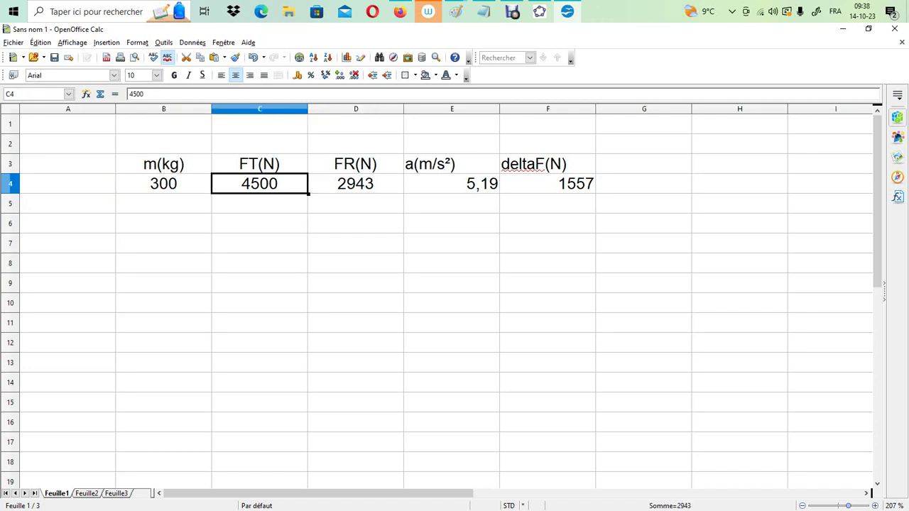
pyautogui.write('3500')
pyautogui.press('Return')
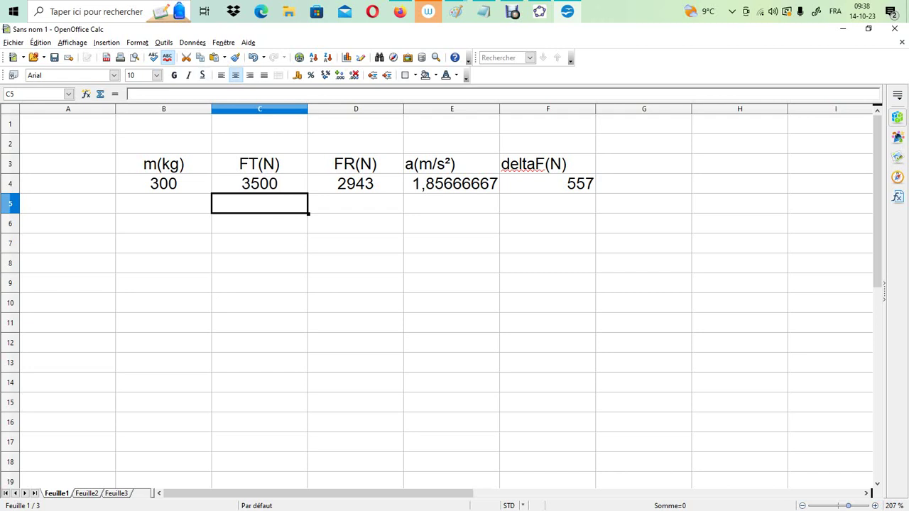
# Format the acceleration value in E4 as a number with 3 decimal places
pyautogui.rightClick(454, 184)
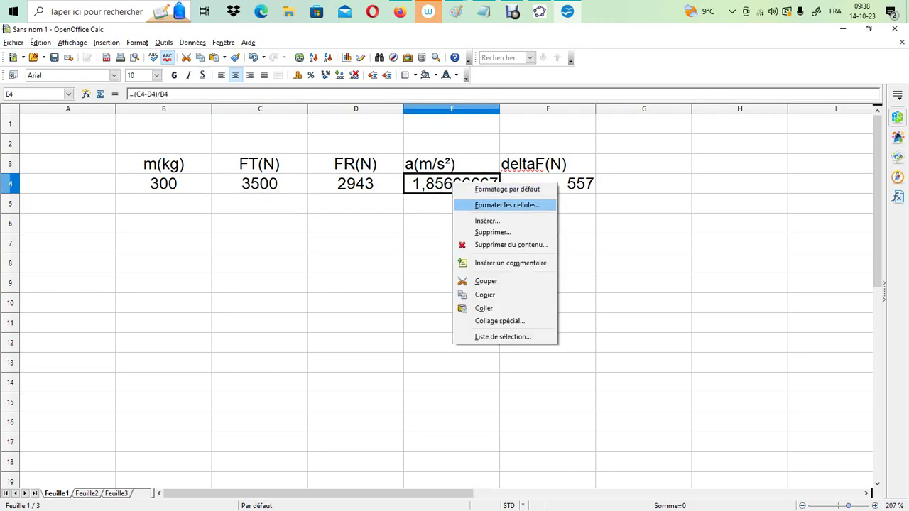
pyautogui.click(507, 205)
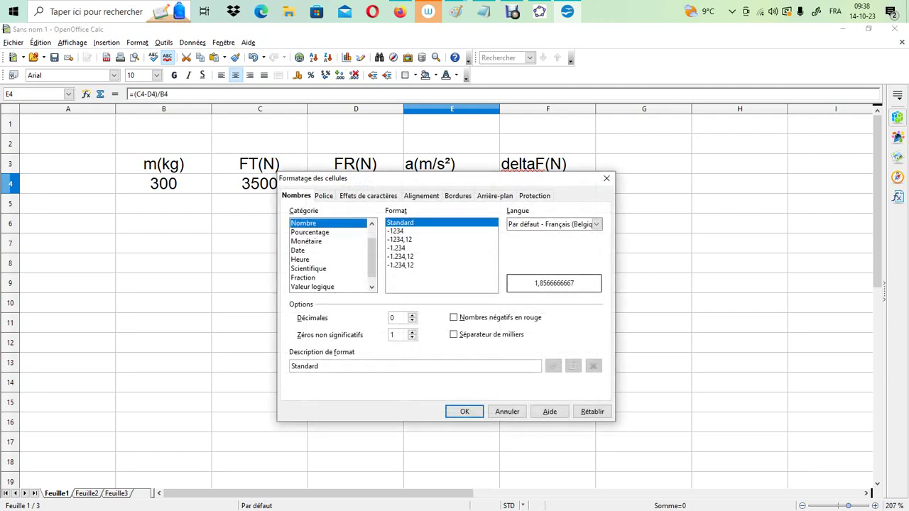
pyautogui.click(412, 314)
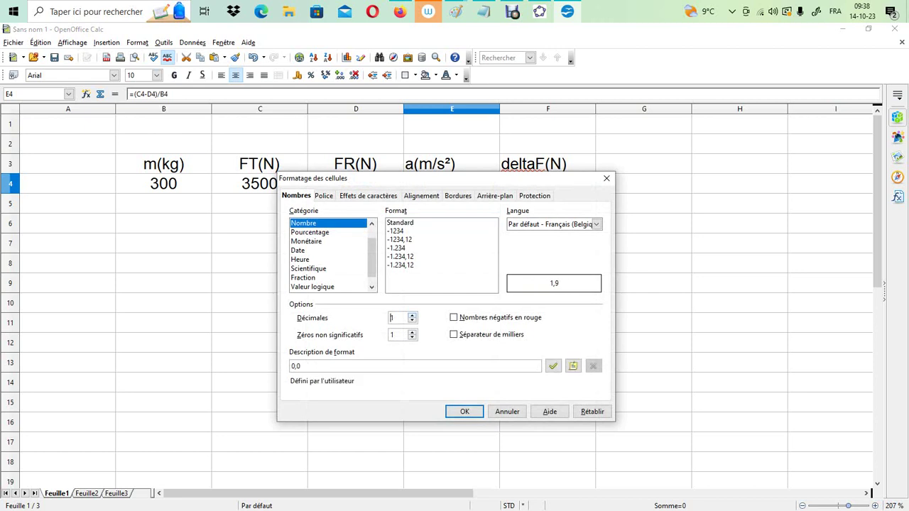
pyautogui.click(412, 315)
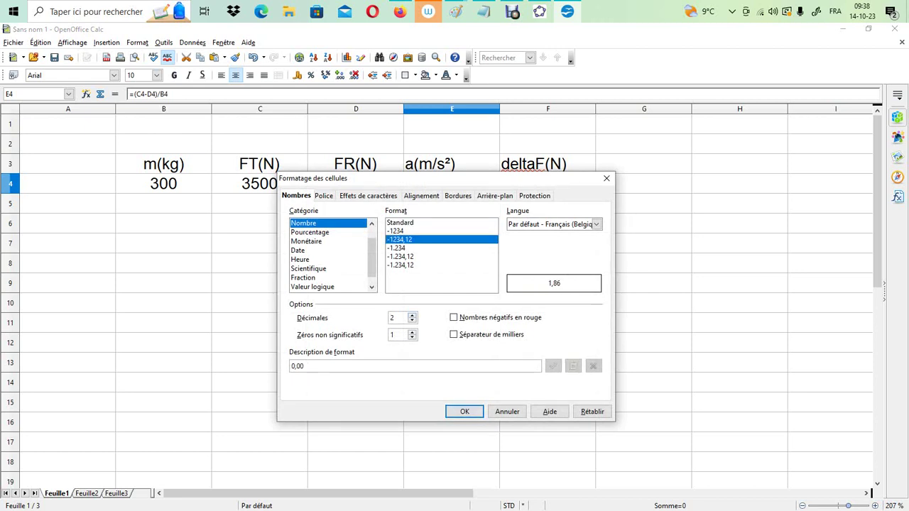
pyautogui.click(412, 315)
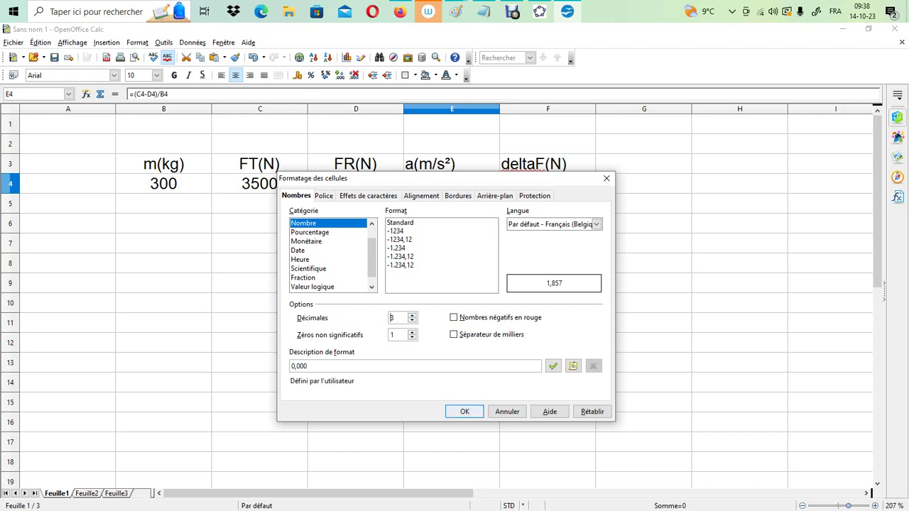
pyautogui.press('Return')
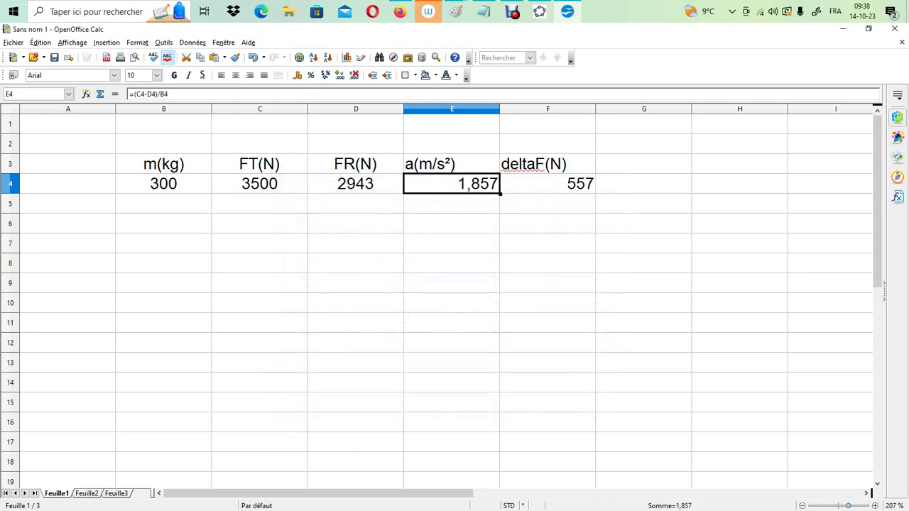
pyautogui.click(366, 185)
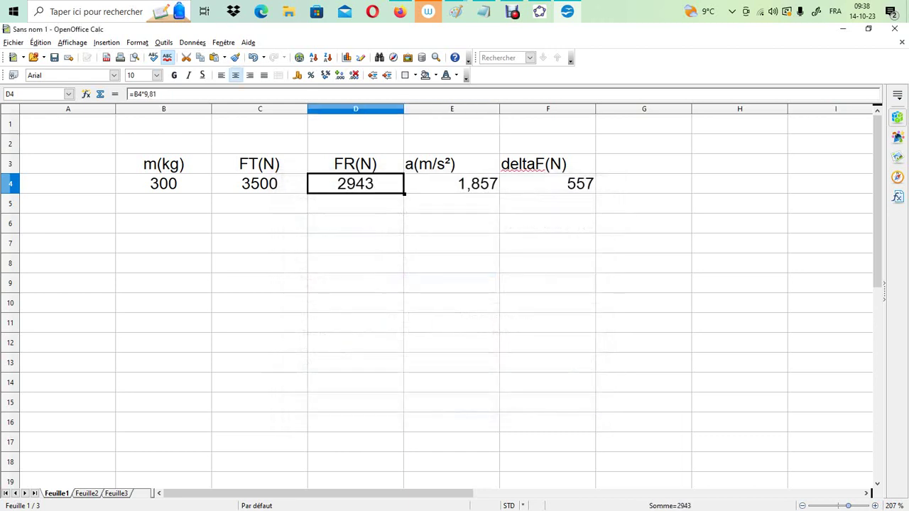
pyautogui.rightClick(366, 185)
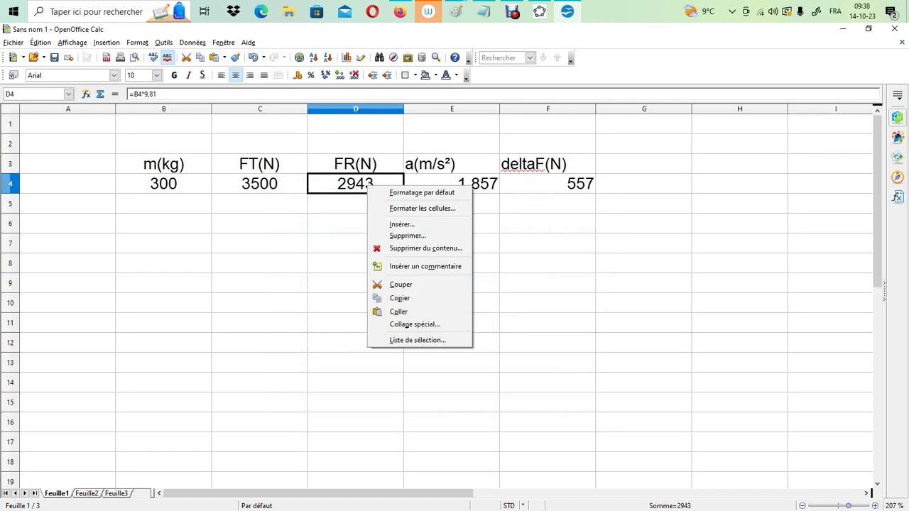
pyautogui.press('Escape')
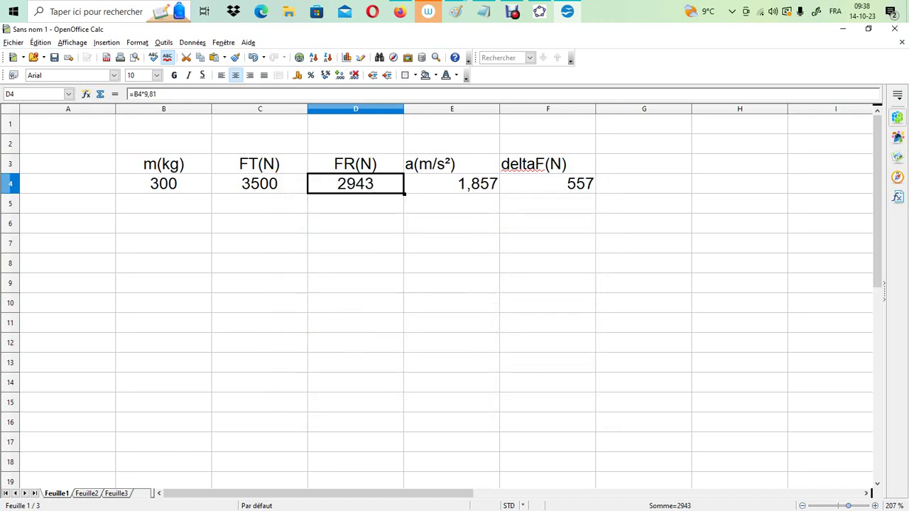
pyautogui.click(356, 223)
# Format the FT and FR values in C4:D4 with a thousands separator
pyautogui.moveTo(259, 183); pyautogui.dragTo(330, 184)
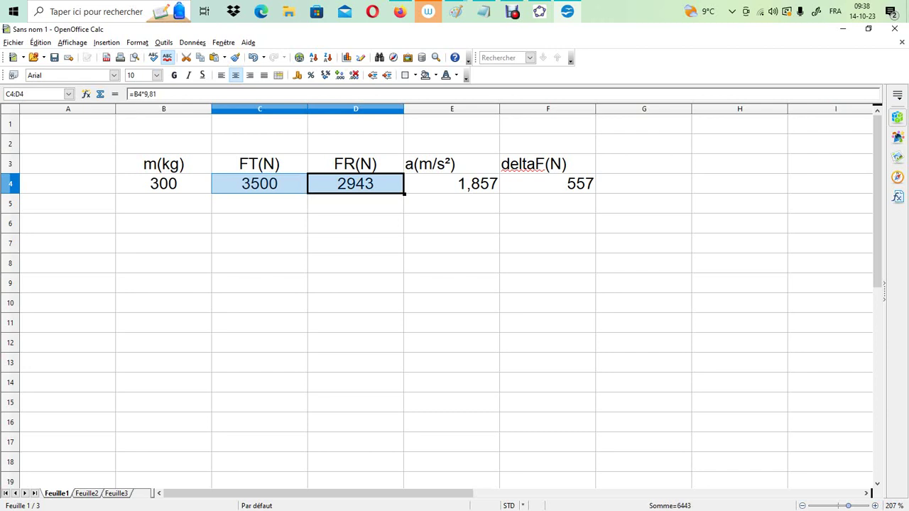
pyautogui.rightClick(330, 184)
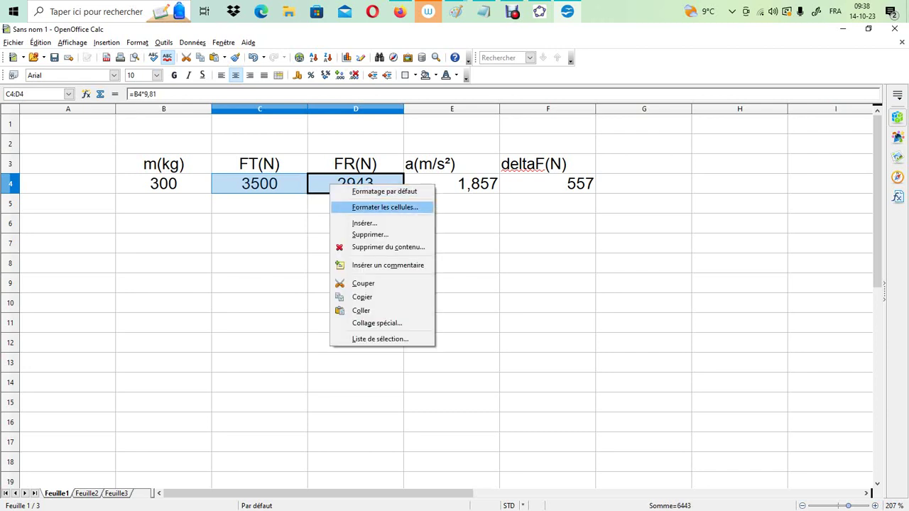
pyautogui.click(385, 206)
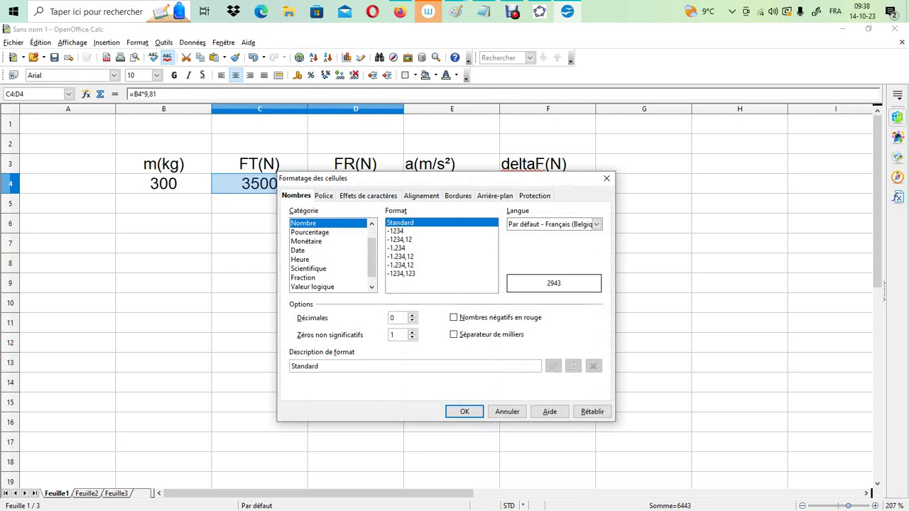
pyautogui.hotkey('alt', 's')
pyautogui.press('Return')
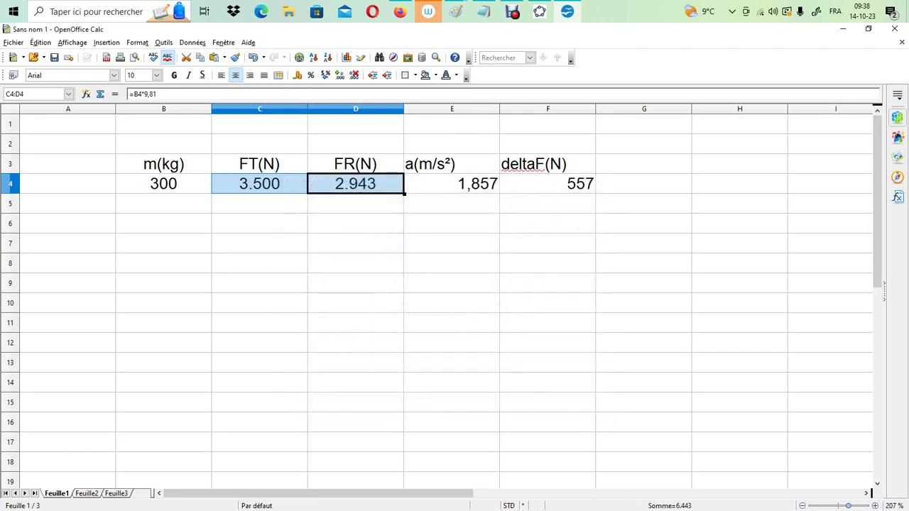
# Review the force difference formula in F4, and switch to the lift diagram in Paint, clearing its selection
pyautogui.click(547, 183)
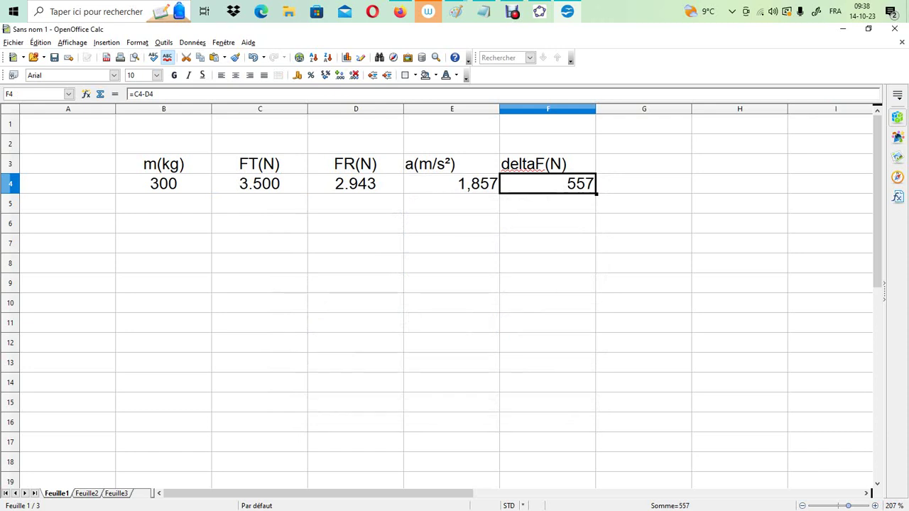
pyautogui.moveTo(456, 12)
pyautogui.click(508, 71)
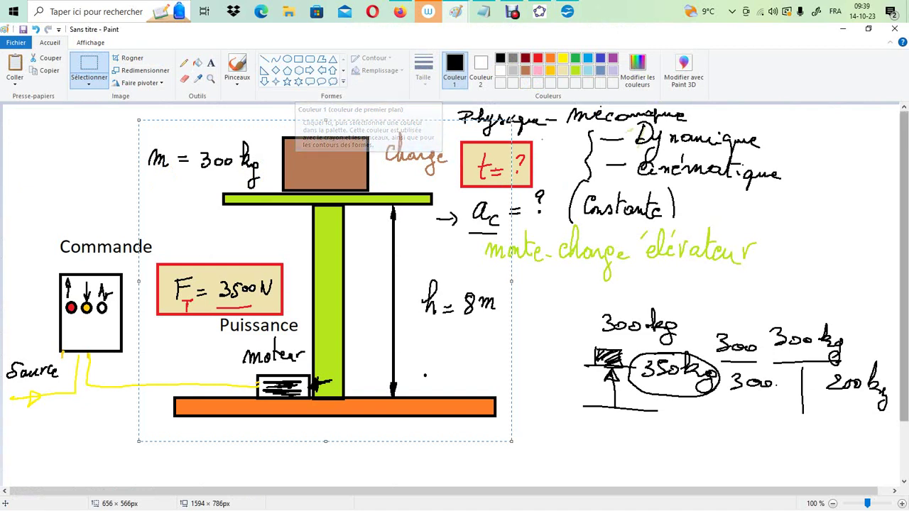
pyautogui.press('Escape')
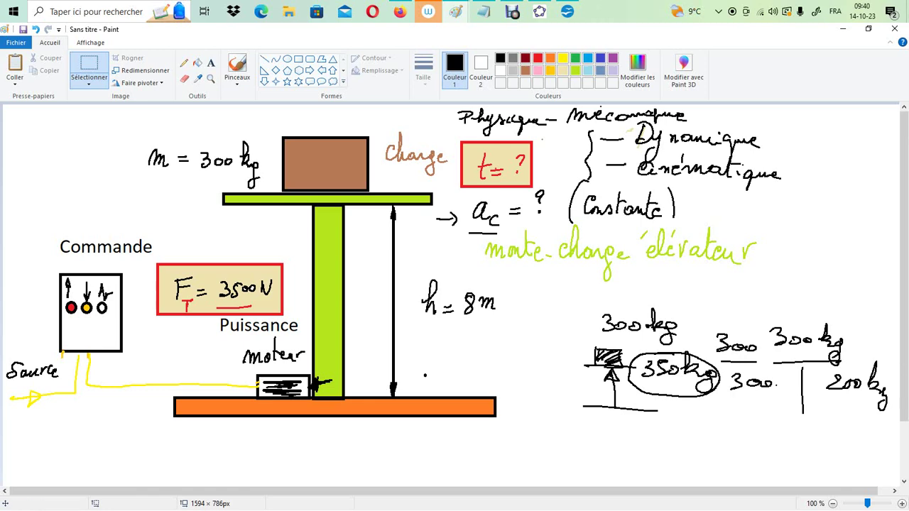
# Open a new blank Paint drawing
pyautogui.moveTo(456, 11)
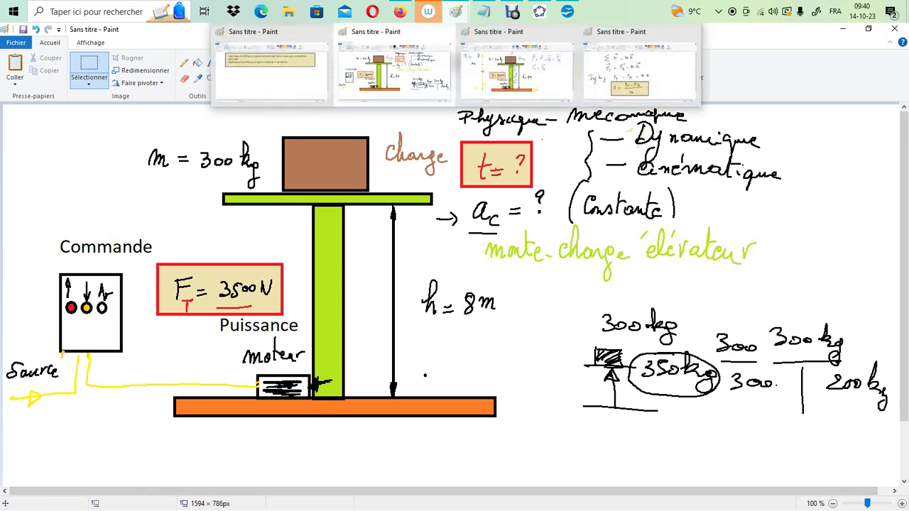
pyautogui.click(519, 67)
pyautogui.rightClick(456, 11)
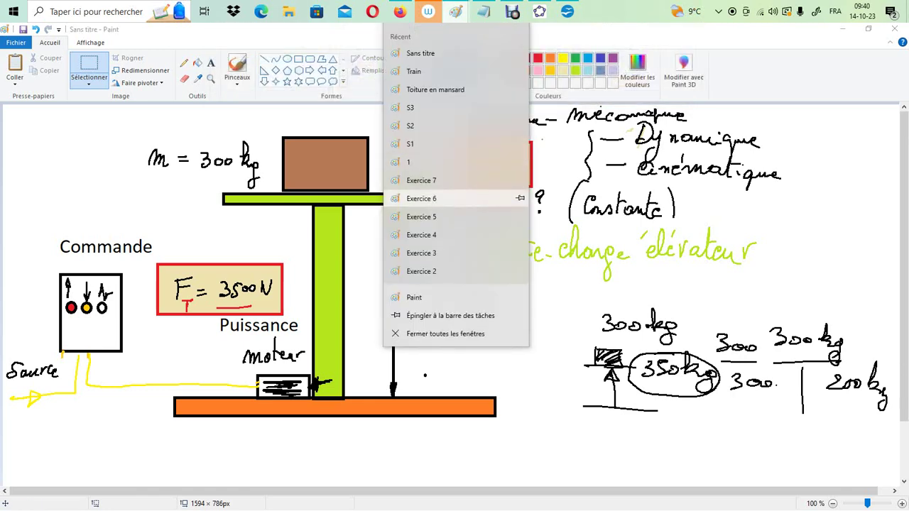
pyautogui.click(419, 297)
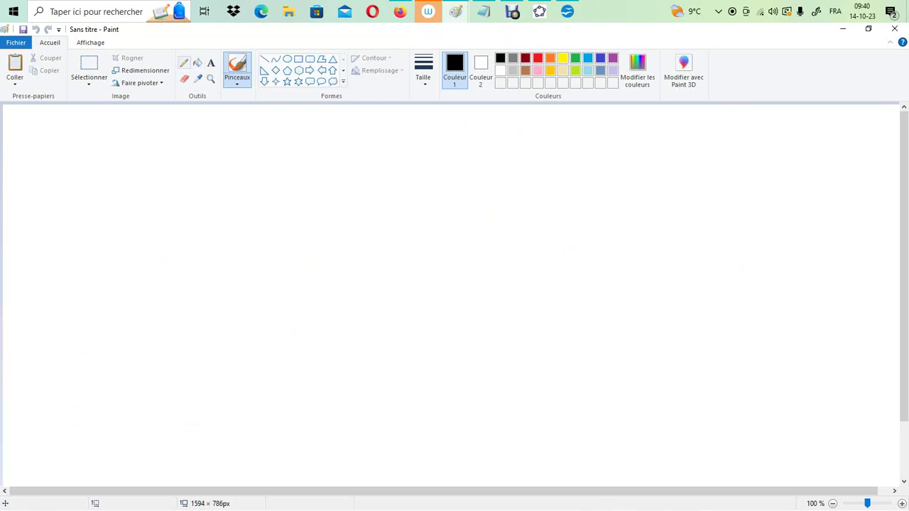
# With the pencil at the third line thickness, write the equation starts x = and a = cst, with the label MRUA beside them
pyautogui.click(184, 63)
pyautogui.click(423, 71)
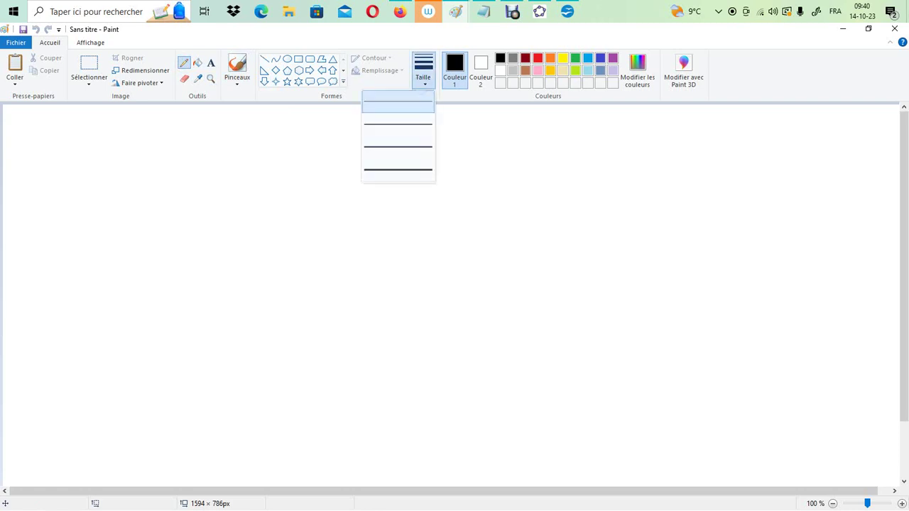
pyautogui.click(402, 144)
pyautogui.moveTo(189, 141)
pyautogui.mouseDown()
pyautogui.moveTo(202, 158)
pyautogui.moveTo(227, 156)
pyautogui.mouseUp()
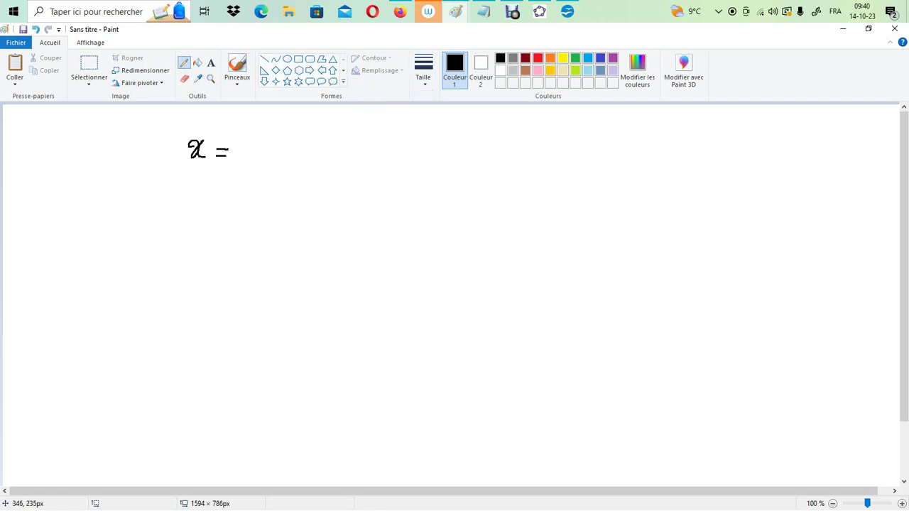
pyautogui.moveTo(184, 260); pyautogui.dragTo(222, 249)
pyautogui.moveTo(211, 254); pyautogui.dragTo(271, 251)
pyautogui.moveTo(268, 249); pyautogui.dragTo(287, 240)
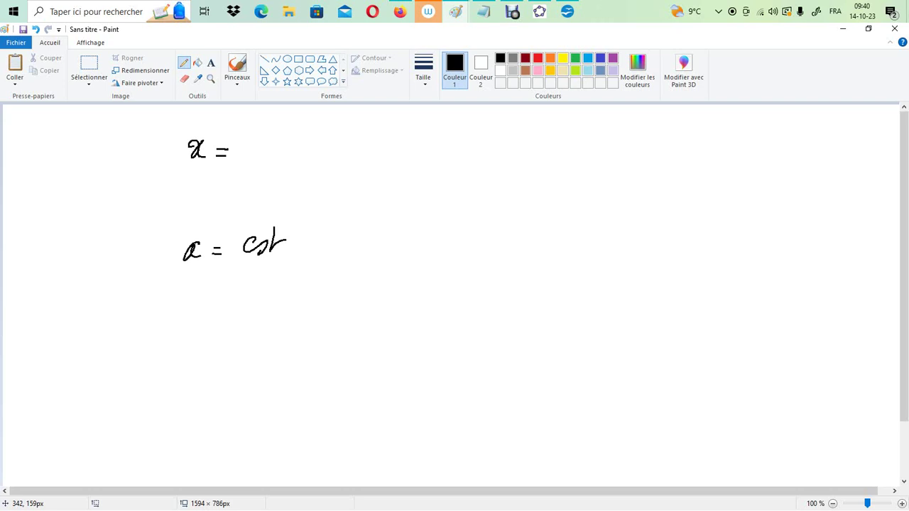
pyautogui.moveTo(530, 190)
pyautogui.mouseDown()
pyautogui.moveTo(533, 164)
pyautogui.moveTo(539, 190)
pyautogui.moveTo(548, 189)
pyautogui.mouseUp()
pyautogui.moveTo(551, 169)
pyautogui.mouseDown()
pyautogui.moveTo(560, 189)
pyautogui.moveTo(583, 170)
pyautogui.moveTo(608, 190)
pyautogui.moveTo(614, 176)
pyautogui.mouseUp()
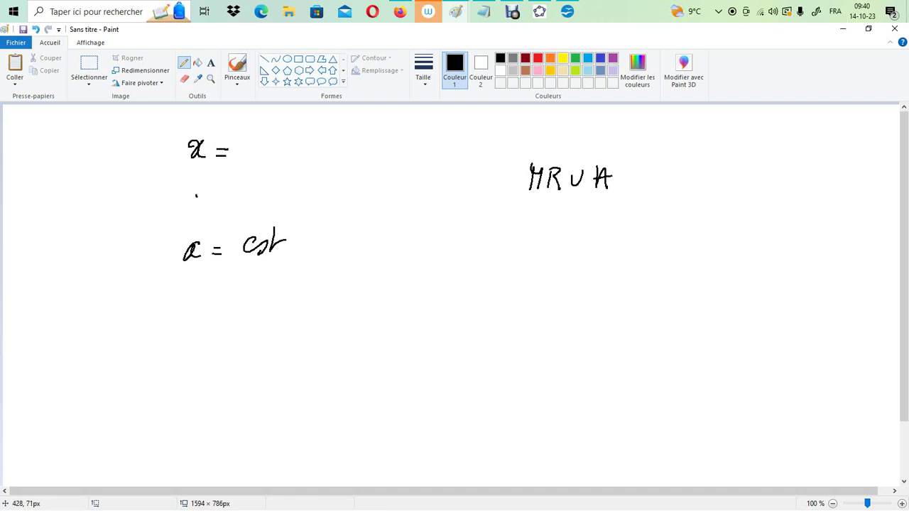
# Complete the position equation by writing x0 + v0t + at²/2 after x =
pyautogui.moveTo(246, 144); pyautogui.dragTo(245, 151)
pyautogui.moveTo(257, 142); pyautogui.dragTo(257, 151)
pyautogui.moveTo(268, 148); pyautogui.dragTo(284, 152)
pyautogui.moveTo(279, 146); pyautogui.dragTo(291, 146)
pyautogui.moveTo(300, 143)
pyautogui.mouseDown()
pyautogui.moveTo(307, 149)
pyautogui.moveTo(315, 137)
pyautogui.moveTo(338, 150)
pyautogui.mouseUp()
pyautogui.moveTo(357, 137)
pyautogui.mouseDown()
pyautogui.moveTo(357, 152)
pyautogui.moveTo(366, 143)
pyautogui.mouseUp()
pyautogui.moveTo(378, 141); pyautogui.dragTo(387, 153)
pyautogui.moveTo(382, 138); pyautogui.dragTo(404, 137)
pyautogui.moveTo(370, 157)
pyautogui.mouseDown()
pyautogui.moveTo(395, 154)
pyautogui.moveTo(395, 177)
pyautogui.mouseUp()
# Cross out the v0t and x0 terms in the position equation
pyautogui.moveTo(314, 119); pyautogui.dragTo(341, 163)
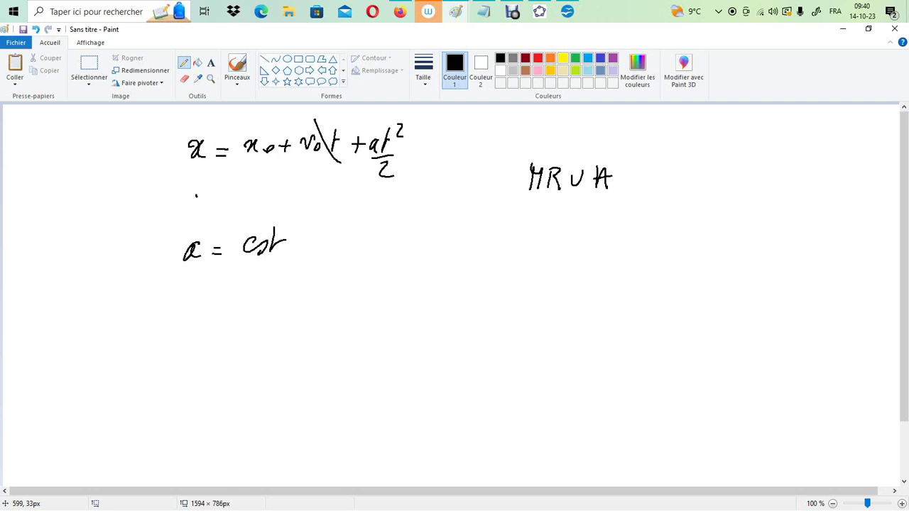
pyautogui.moveTo(342, 122); pyautogui.dragTo(305, 166)
pyautogui.moveTo(256, 125)
pyautogui.mouseDown()
pyautogui.moveTo(269, 159)
pyautogui.moveTo(243, 165)
pyautogui.mouseUp()
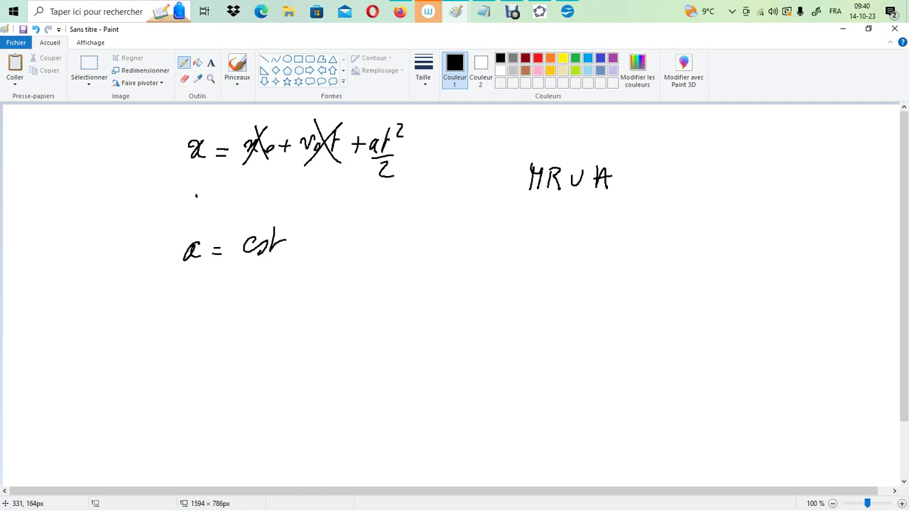
# Write the velocity equation v = v0 + at between the other two equations and cross out v0
pyautogui.moveTo(216, 199); pyautogui.dragTo(226, 197)
pyautogui.moveTo(216, 206)
pyautogui.mouseDown()
pyautogui.moveTo(260, 191)
pyautogui.moveTo(263, 202)
pyautogui.moveTo(293, 208)
pyautogui.mouseUp()
pyautogui.moveTo(285, 198); pyautogui.dragTo(323, 206)
pyautogui.moveTo(331, 192)
pyautogui.mouseDown()
pyautogui.moveTo(328, 206)
pyautogui.moveTo(351, 189)
pyautogui.mouseUp()
pyautogui.moveTo(280, 189); pyautogui.dragTo(232, 224)
pyautogui.moveTo(253, 179); pyautogui.dragTo(260, 213)
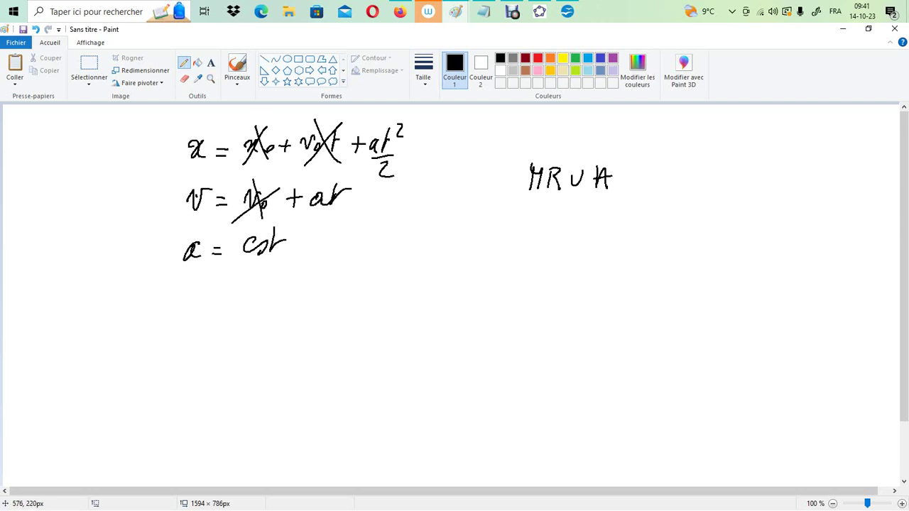
pyautogui.moveTo(331, 202); pyautogui.dragTo(339, 206)
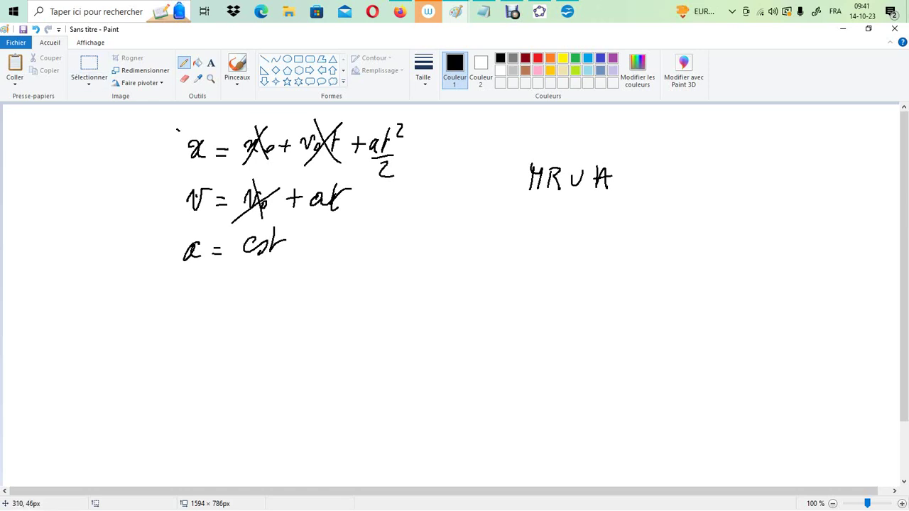
# Draw a curly brace in front of the three equations and label them LE, LV and LA
pyautogui.moveTo(178, 129); pyautogui.dragTo(151, 267)
pyautogui.moveTo(458, 116); pyautogui.dragTo(461, 145)
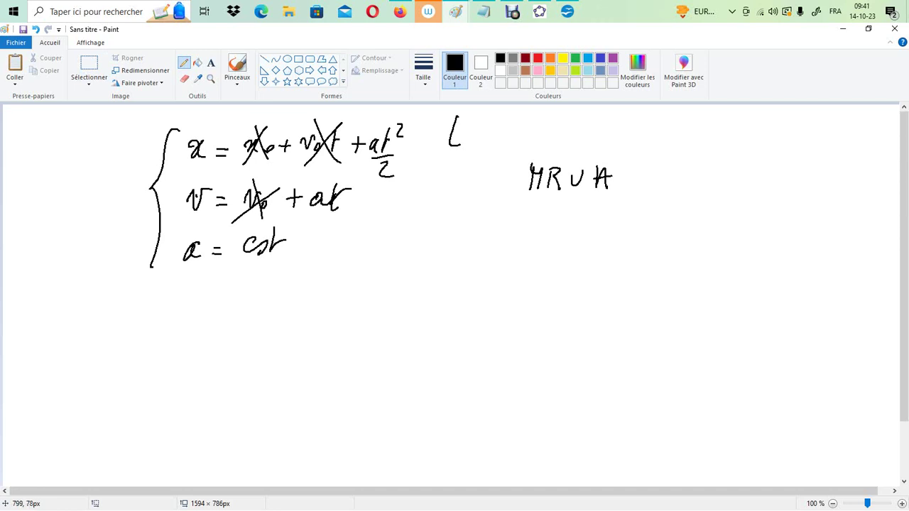
pyautogui.moveTo(469, 123); pyautogui.dragTo(481, 145)
pyautogui.moveTo(471, 133); pyautogui.dragTo(486, 120)
pyautogui.moveTo(447, 168)
pyautogui.mouseDown()
pyautogui.moveTo(443, 193)
pyautogui.moveTo(455, 191)
pyautogui.mouseUp()
pyautogui.moveTo(466, 169); pyautogui.dragTo(485, 168)
pyautogui.moveTo(449, 220); pyautogui.dragTo(452, 241)
pyautogui.moveTo(470, 226); pyautogui.dragTo(481, 250)
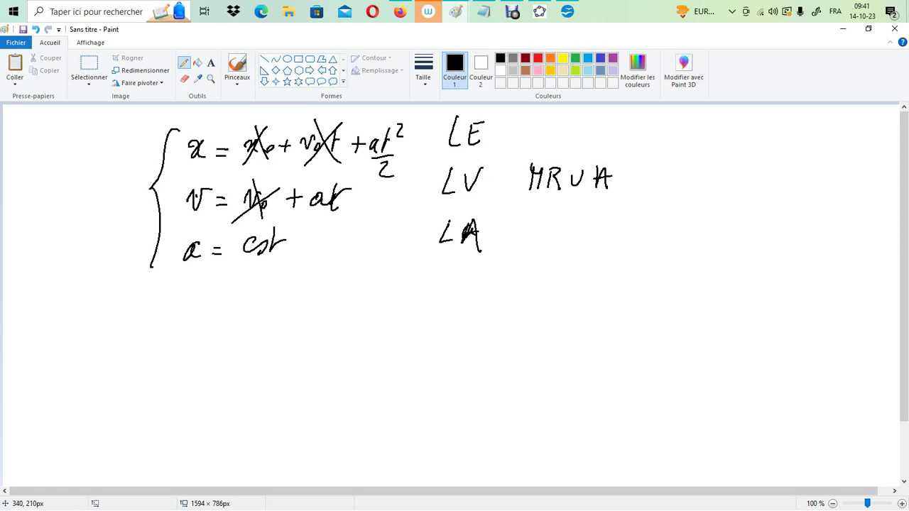
# Mark v and at with double underlines and an arrow onto at, and number the position and velocity equations (1) and (2)
pyautogui.moveTo(189, 227); pyautogui.dragTo(202, 234)
pyautogui.moveTo(323, 223); pyautogui.dragTo(336, 229)
pyautogui.moveTo(320, 166); pyautogui.dragTo(319, 186)
pyautogui.moveTo(315, 178); pyautogui.dragTo(320, 186)
pyautogui.moveTo(374, 198)
pyautogui.mouseDown()
pyautogui.moveTo(385, 208)
pyautogui.moveTo(368, 215)
pyautogui.mouseUp()
pyautogui.moveTo(390, 196); pyautogui.dragTo(390, 223)
pyautogui.moveTo(423, 135); pyautogui.dragTo(424, 147)
pyautogui.moveTo(418, 132)
pyautogui.mouseDown()
pyautogui.moveTo(414, 147)
pyautogui.moveTo(432, 156)
pyautogui.mouseUp()
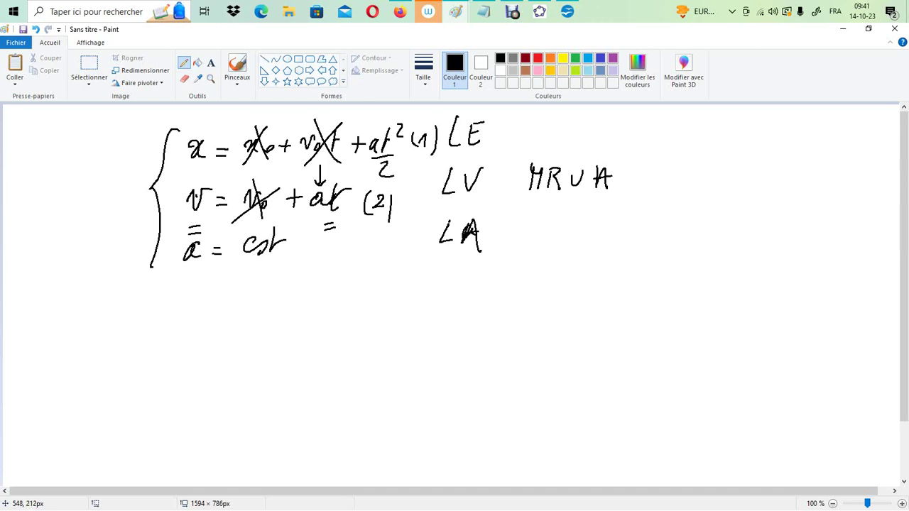
# Write the simplified position equation x = at²/2 below the system, followed by an arrow
pyautogui.moveTo(190, 311); pyautogui.dragTo(191, 327)
pyautogui.moveTo(202, 308); pyautogui.dragTo(203, 328)
pyautogui.moveTo(216, 317); pyautogui.dragTo(227, 324)
pyautogui.moveTo(263, 302)
pyautogui.mouseDown()
pyautogui.moveTo(251, 315)
pyautogui.moveTo(264, 320)
pyautogui.mouseUp()
pyautogui.moveTo(285, 286)
pyautogui.mouseDown()
pyautogui.moveTo(279, 318)
pyautogui.moveTo(292, 300)
pyautogui.mouseUp()
pyautogui.moveTo(294, 278); pyautogui.dragTo(307, 292)
pyautogui.moveTo(271, 325); pyautogui.dragTo(298, 320)
pyautogui.moveTo(275, 334); pyautogui.dragTo(293, 348)
pyautogui.moveTo(324, 318); pyautogui.dragTo(344, 316)
pyautogui.moveTo(344, 308); pyautogui.dragTo(347, 324)
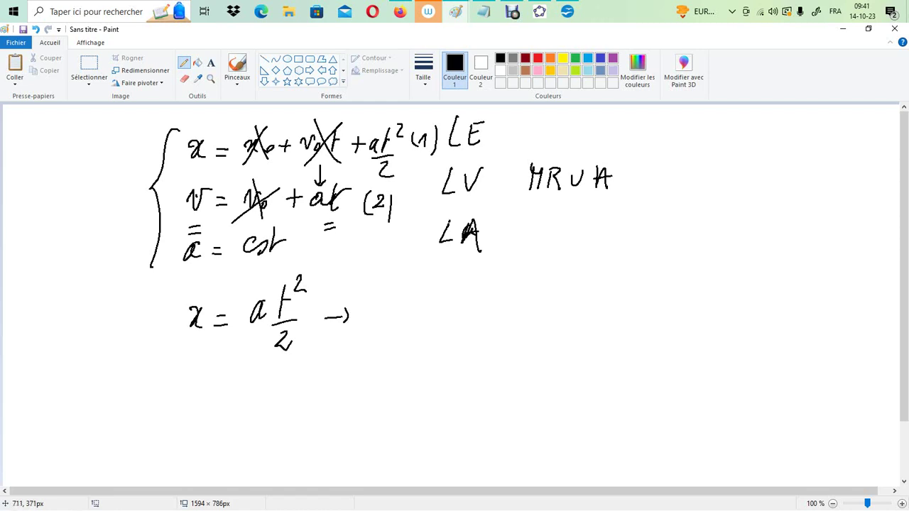
# Write the fraction 8 × 2 over a after the arrow, and delete it again
pyautogui.moveTo(422, 295)
pyautogui.mouseDown()
pyautogui.moveTo(415, 298)
pyautogui.moveTo(425, 291)
pyautogui.moveTo(448, 318)
pyautogui.mouseUp()
pyautogui.moveTo(449, 300)
pyautogui.mouseDown()
pyautogui.moveTo(439, 318)
pyautogui.moveTo(477, 317)
pyautogui.mouseUp()
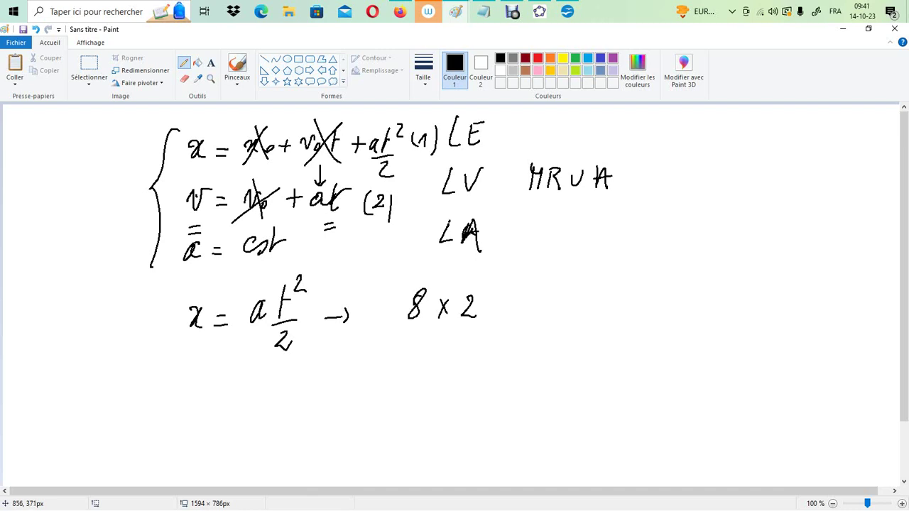
pyautogui.moveTo(398, 329); pyautogui.dragTo(476, 325)
pyautogui.moveTo(433, 352); pyautogui.dragTo(445, 362)
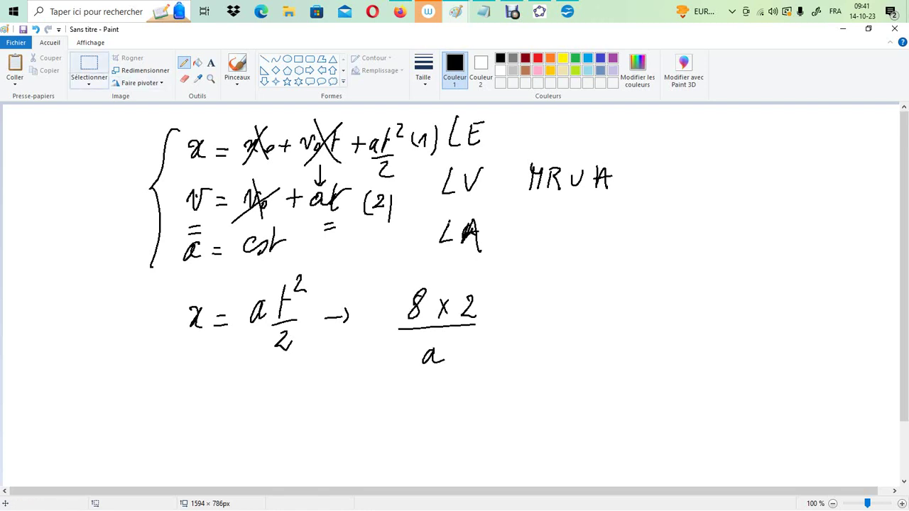
pyautogui.click(89, 67)
pyautogui.moveTo(385, 278); pyautogui.dragTo(501, 396)
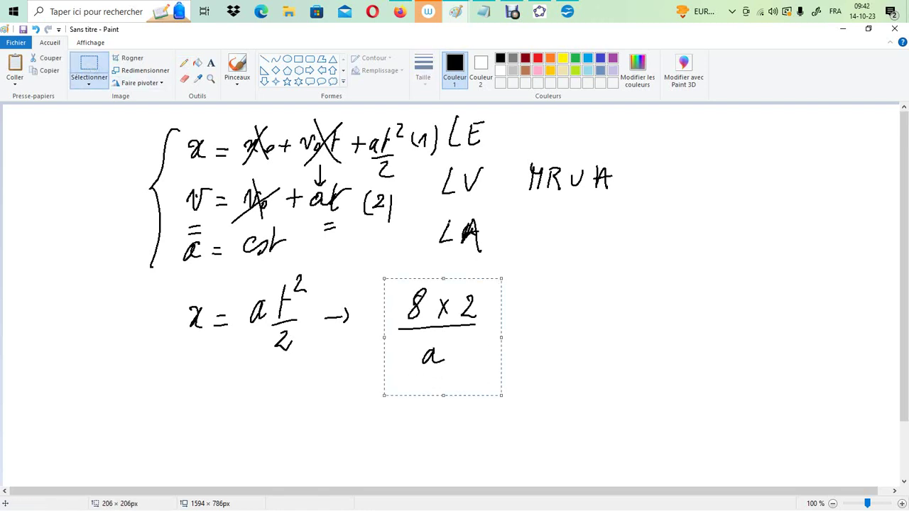
pyautogui.press('Delete')
# Write t² = √(2x/a) with the pencil after the arrow, and erase the exponent 2 from t
pyautogui.click(184, 63)
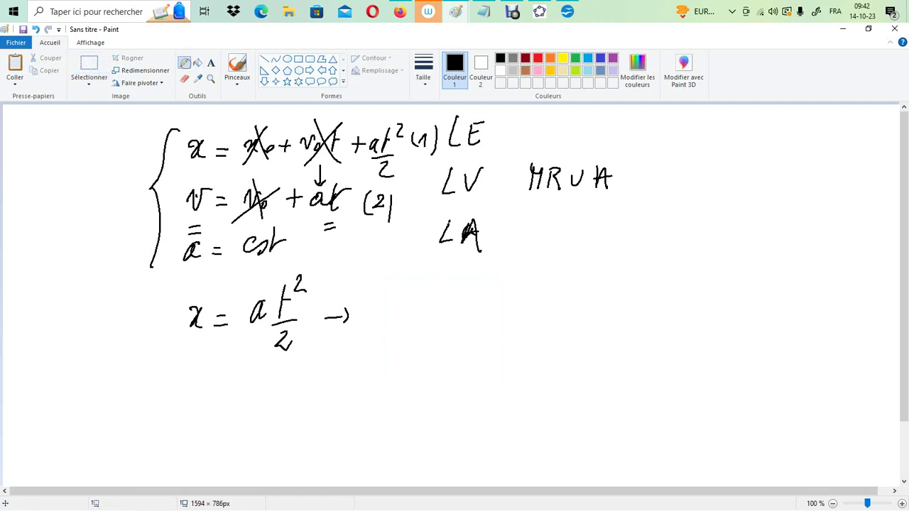
pyautogui.moveTo(430, 292); pyautogui.dragTo(419, 325)
pyautogui.moveTo(429, 302); pyautogui.dragTo(464, 295)
pyautogui.moveTo(469, 312)
pyautogui.mouseDown()
pyautogui.moveTo(484, 310)
pyautogui.moveTo(488, 320)
pyautogui.mouseUp()
pyautogui.moveTo(529, 299)
pyautogui.mouseDown()
pyautogui.moveTo(537, 293)
pyautogui.moveTo(543, 312)
pyautogui.moveTo(563, 313)
pyautogui.mouseUp()
pyautogui.moveTo(542, 324)
pyautogui.mouseDown()
pyautogui.moveTo(577, 324)
pyautogui.moveTo(577, 348)
pyautogui.mouseUp()
pyautogui.moveTo(507, 293)
pyautogui.mouseDown()
pyautogui.moveTo(531, 274)
pyautogui.moveTo(606, 273)
pyautogui.mouseUp()
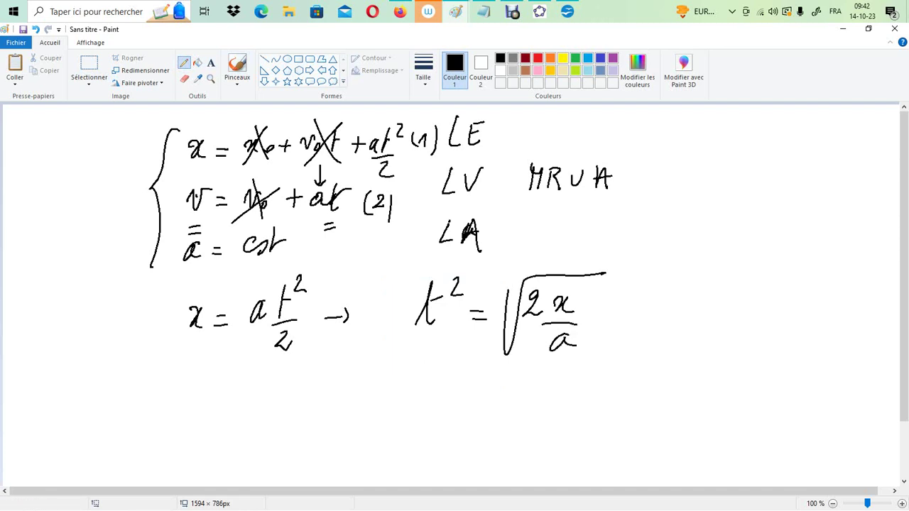
pyautogui.click(184, 78)
pyautogui.moveTo(445, 274); pyautogui.dragTo(460, 289)
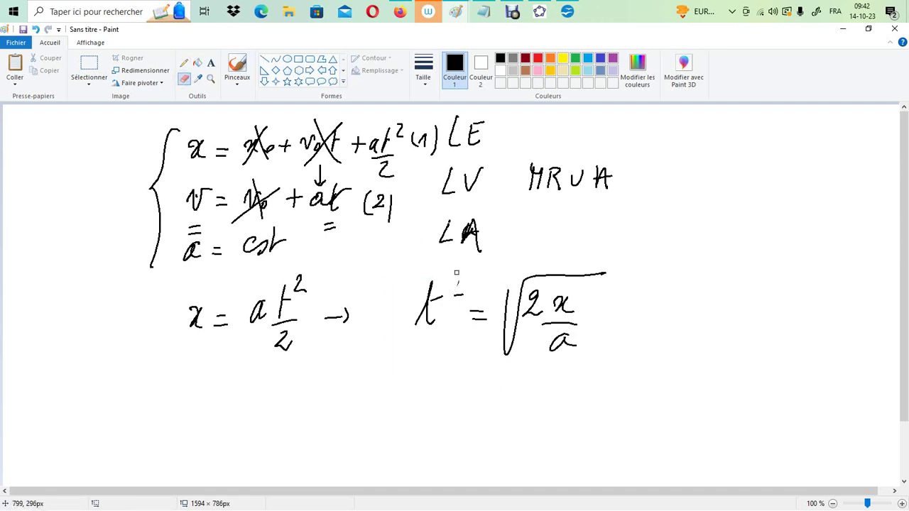
# Try a ± sign in front of the square root, erase it, and redraw the equals sign after t
pyautogui.click(184, 63)
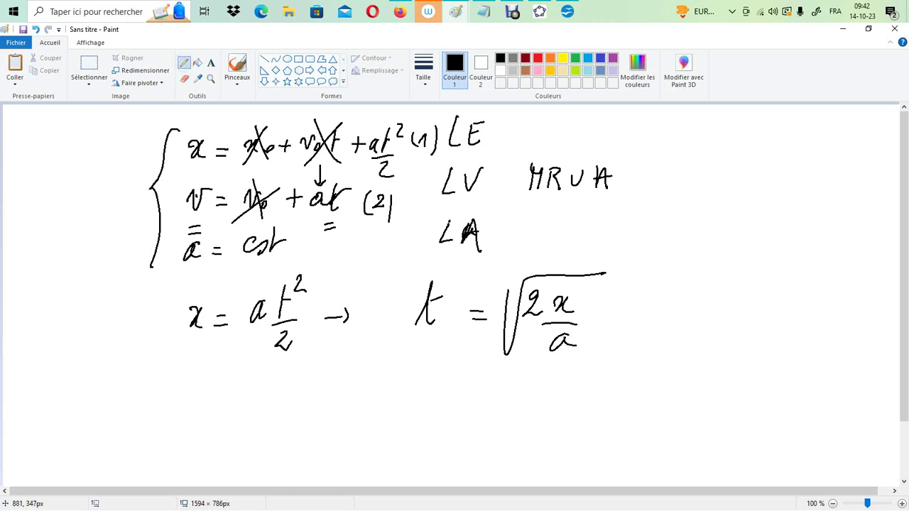
pyautogui.moveTo(490, 286); pyautogui.dragTo(488, 302)
pyautogui.moveTo(487, 293)
pyautogui.mouseDown()
pyautogui.moveTo(497, 291)
pyautogui.moveTo(498, 309)
pyautogui.moveTo(485, 318)
pyautogui.mouseUp()
pyautogui.moveTo(487, 302); pyautogui.dragTo(497, 320)
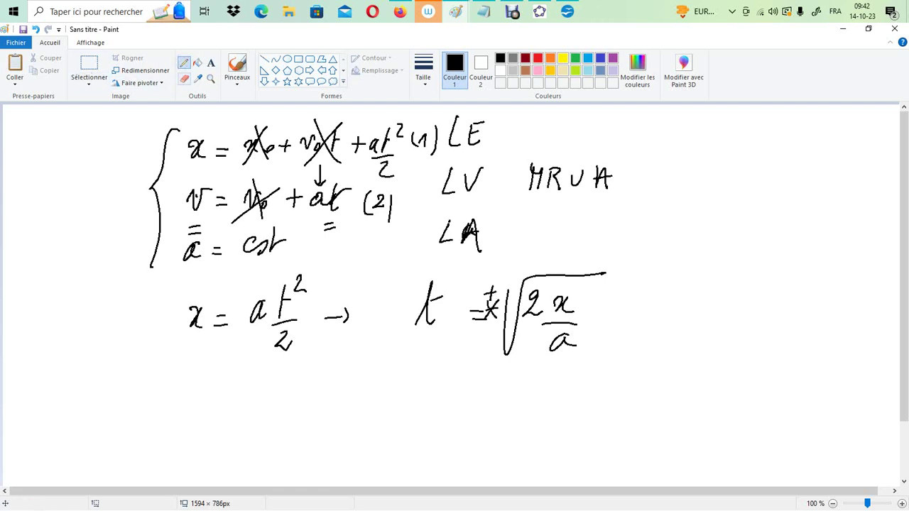
pyautogui.click(184, 78)
pyautogui.moveTo(485, 321)
pyautogui.mouseDown()
pyautogui.moveTo(474, 305)
pyautogui.moveTo(497, 302)
pyautogui.mouseUp()
pyautogui.click(472, 311)
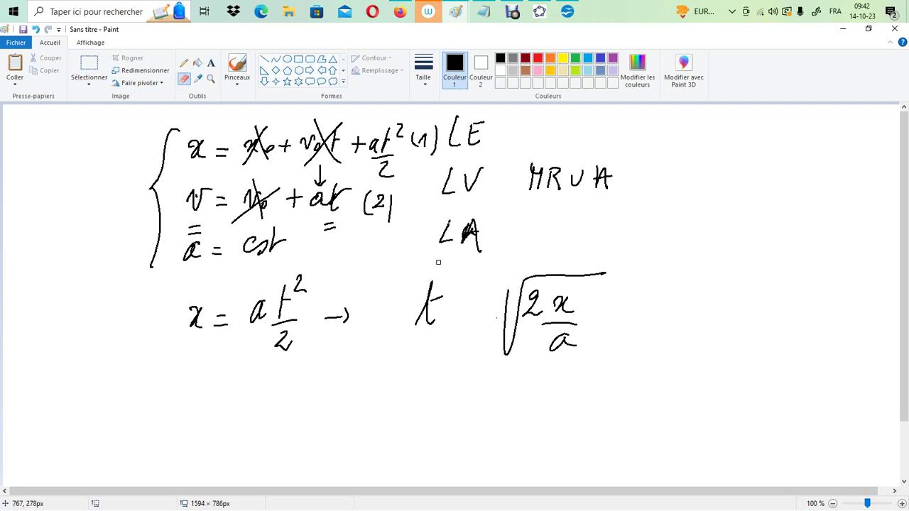
pyautogui.click(184, 63)
pyautogui.moveTo(462, 310); pyautogui.dragTo(476, 310)
pyautogui.moveTo(460, 320); pyautogui.dragTo(477, 319)
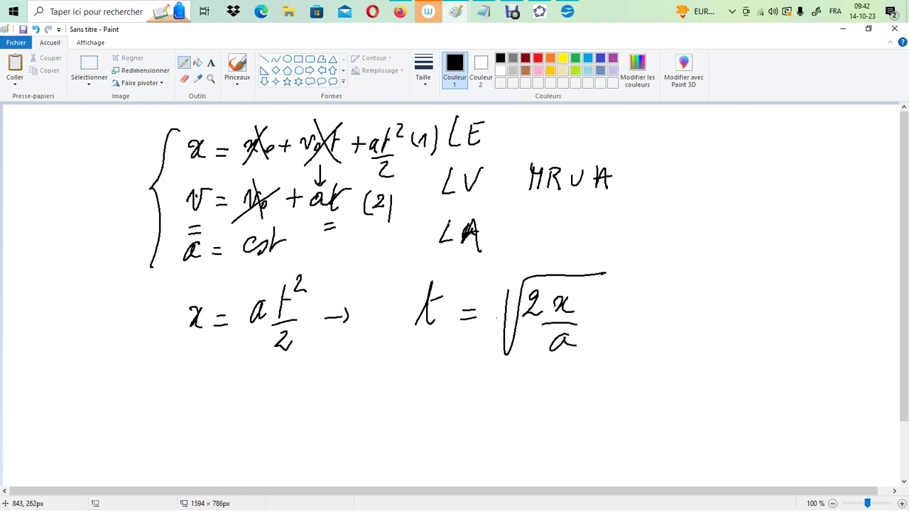
# Frame and underline the t of the square-root equation, and write v = at below it with the pencil
pyautogui.moveTo(400, 340)
pyautogui.mouseDown()
pyautogui.moveTo(449, 268)
pyautogui.moveTo(447, 342)
pyautogui.moveTo(413, 342)
pyautogui.mouseUp()
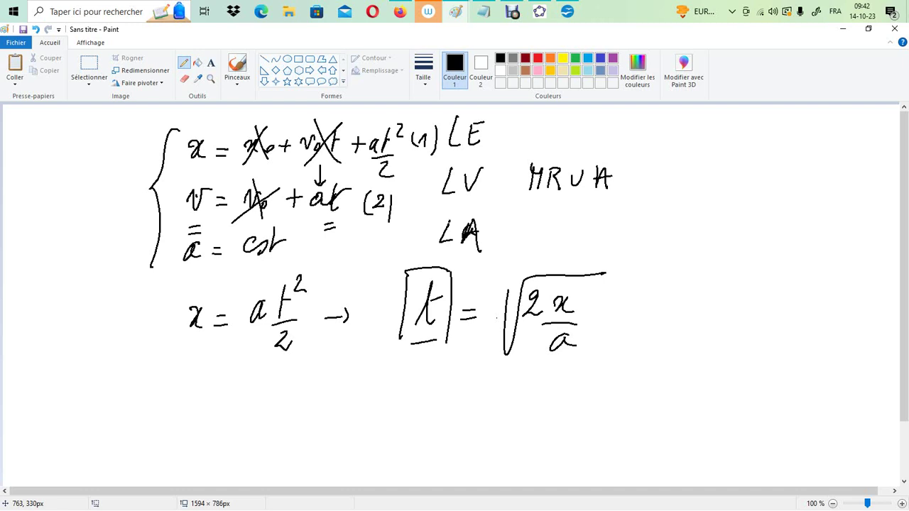
pyautogui.moveTo(402, 402)
pyautogui.mouseDown()
pyautogui.moveTo(405, 423)
pyautogui.moveTo(435, 405)
pyautogui.moveTo(454, 412)
pyautogui.mouseUp()
pyautogui.moveTo(445, 419)
pyautogui.mouseDown()
pyautogui.moveTo(492, 408)
pyautogui.moveTo(498, 422)
pyautogui.mouseUp()
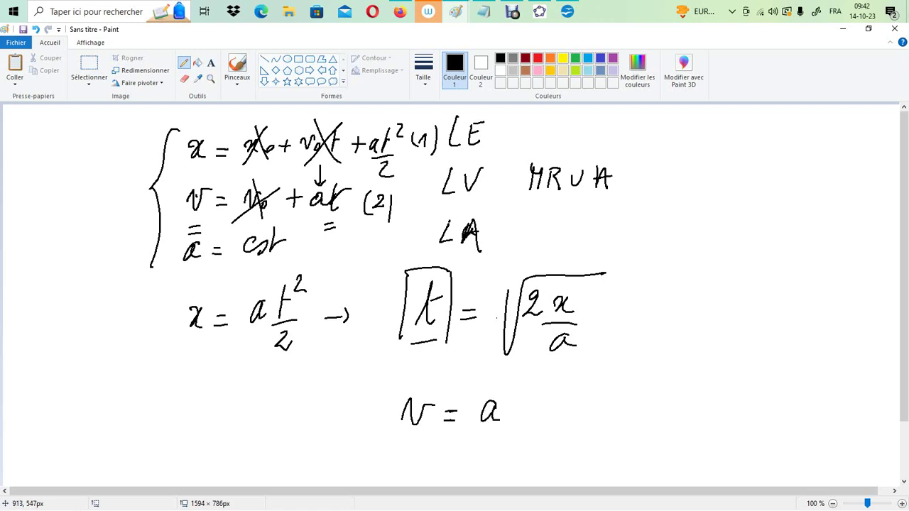
pyautogui.moveTo(527, 388); pyautogui.dragTo(526, 421)
pyautogui.moveTo(523, 399); pyautogui.dragTo(540, 396)
# Switch to OpenOffice Calc and enter the heading h(m) in A3 with the value 8 in A4
pyautogui.click(568, 12)
pyautogui.click(67, 163)
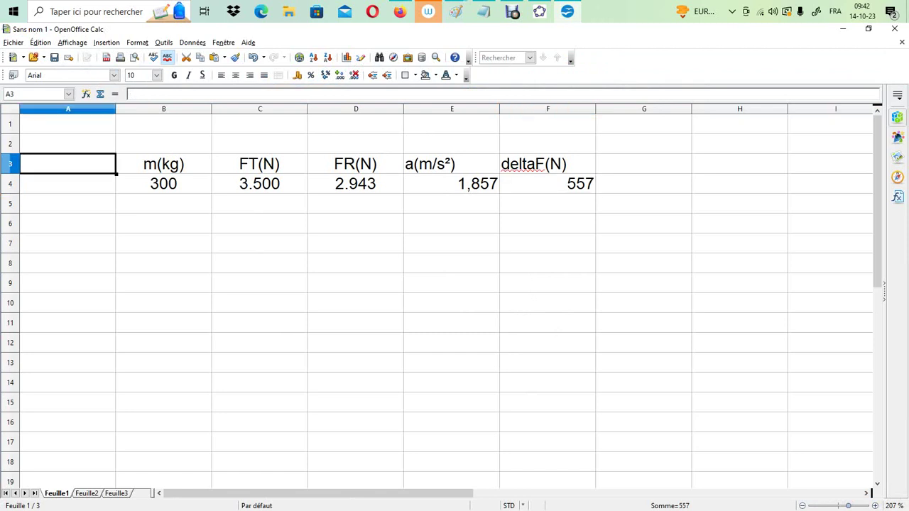
pyautogui.write('h')
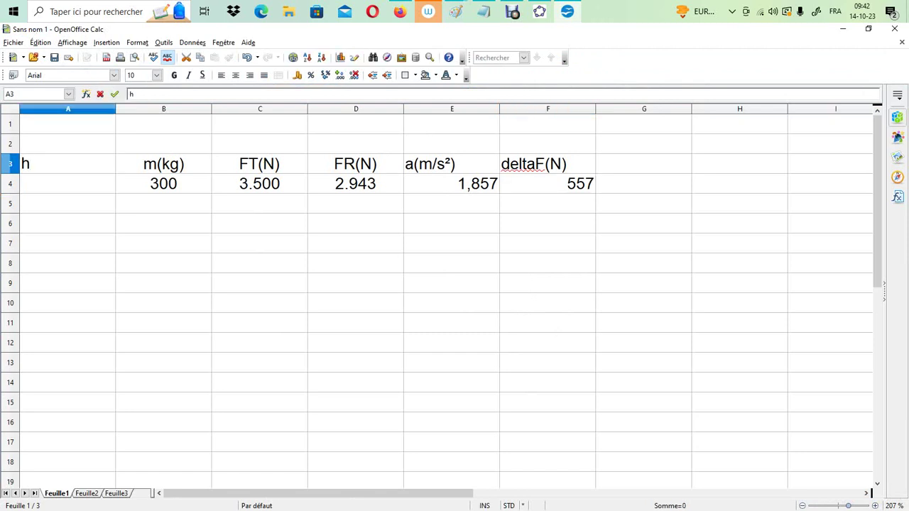
pyautogui.write('(m)')
pyautogui.press('Return')
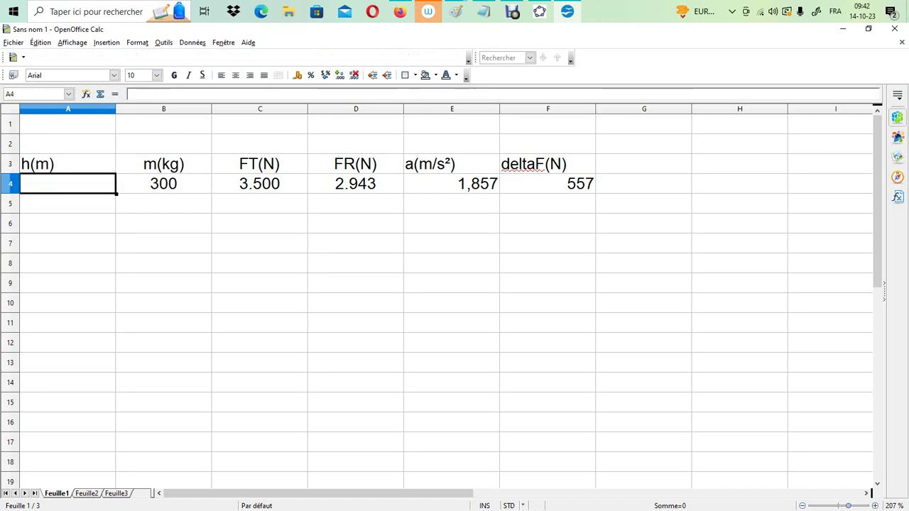
pyautogui.write('8')
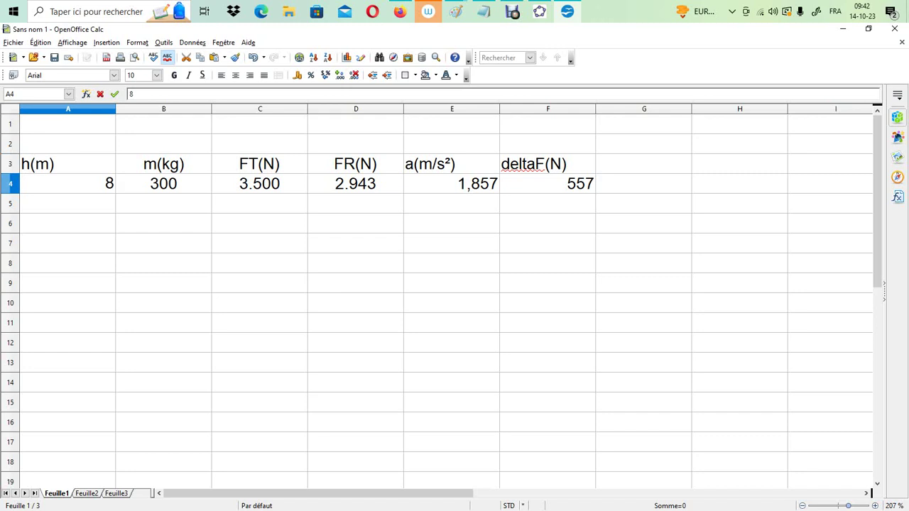
pyautogui.press('Tab')
# Enter the heading t(s) in cell G3, beside deltaF(N)
pyautogui.press('Tab')
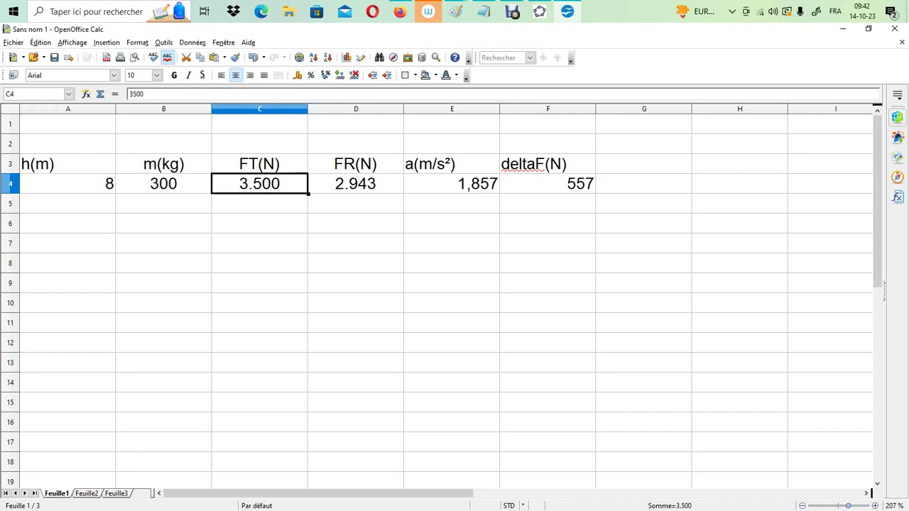
pyautogui.press('Tab')
pyautogui.press('Tab')
pyautogui.press('Tab')
pyautogui.press('Tab')
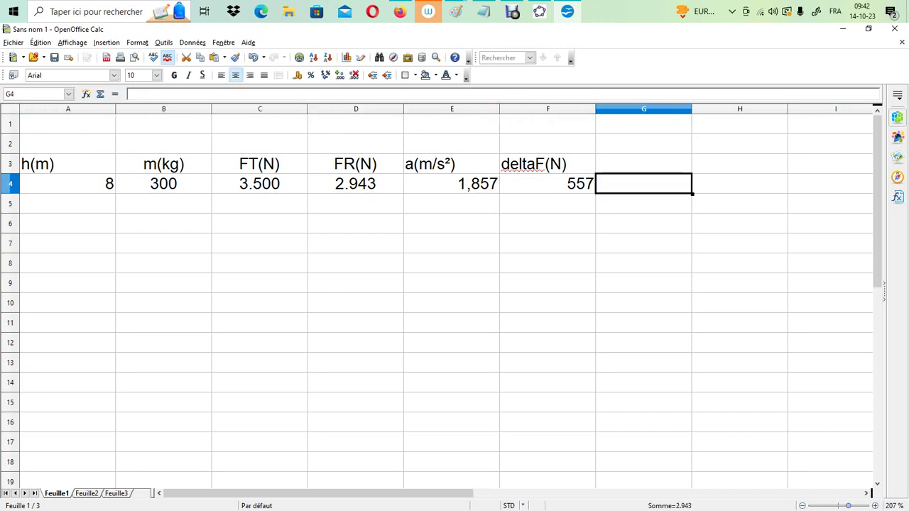
pyautogui.press('Up')
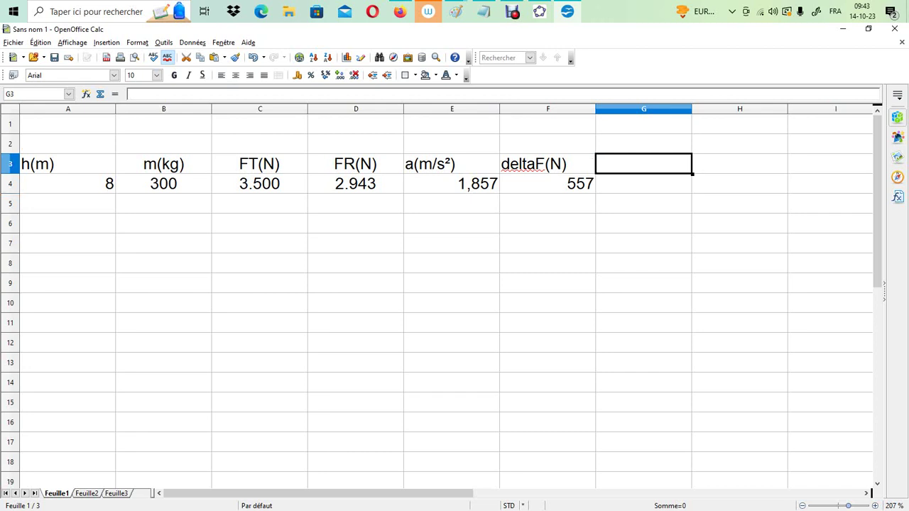
pyautogui.write('t')
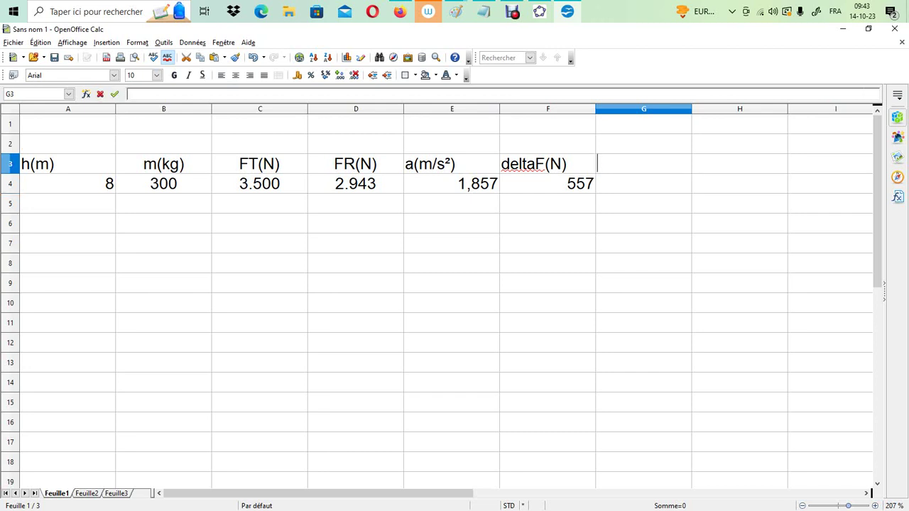
pyautogui.write('(')
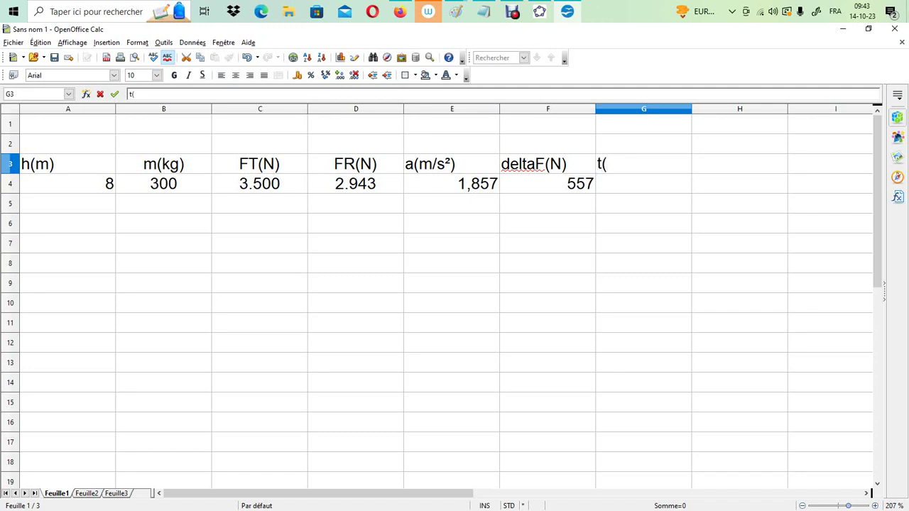
pyautogui.write('s)')
pyautogui.press('Return')
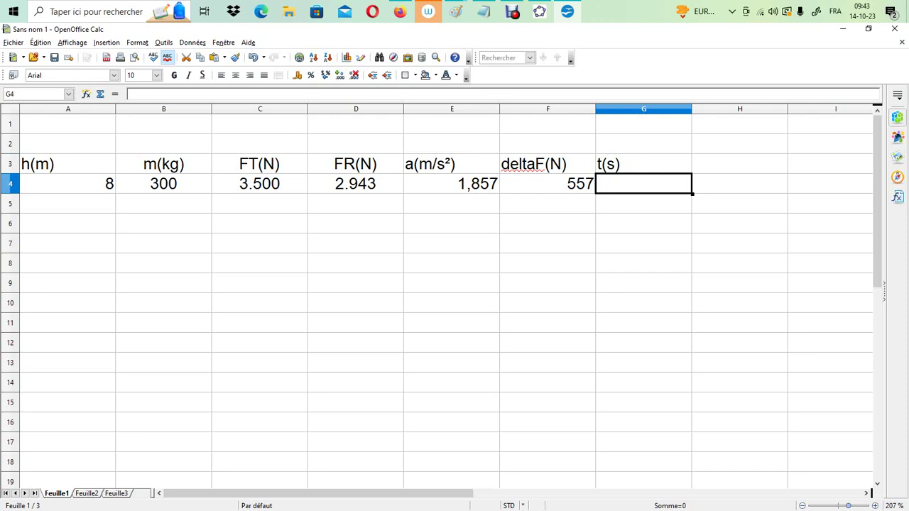
# Calculate the travel time in G4 with the formula =racine(A4*2/E4)
pyautogui.write('=raci')
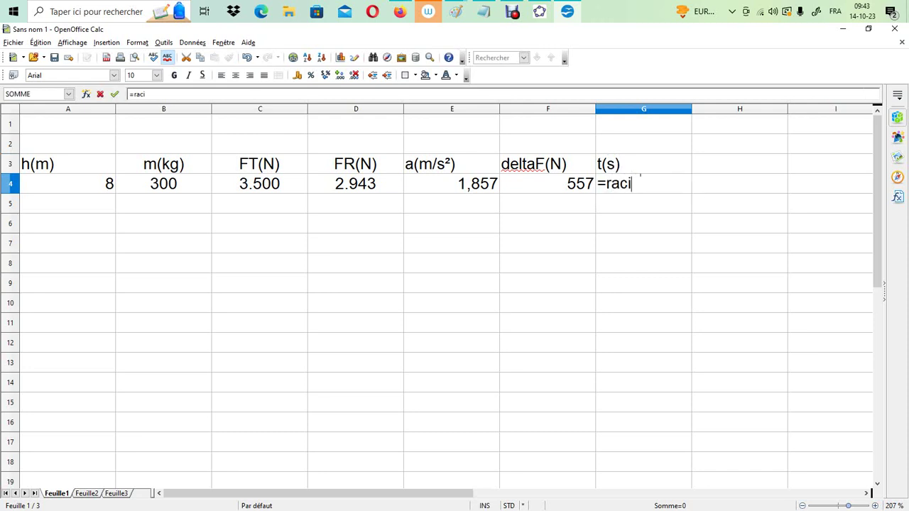
pyautogui.write('n(')
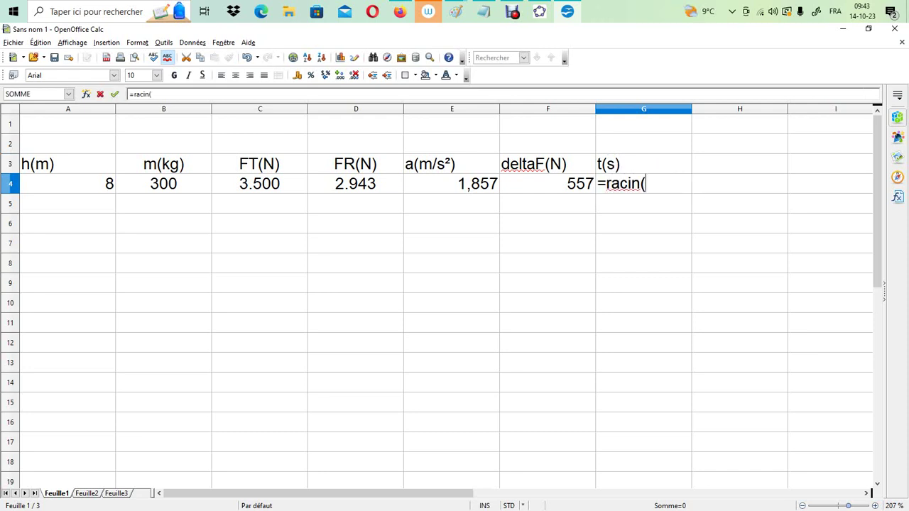
pyautogui.press('BackSpace')
pyautogui.write('e(')
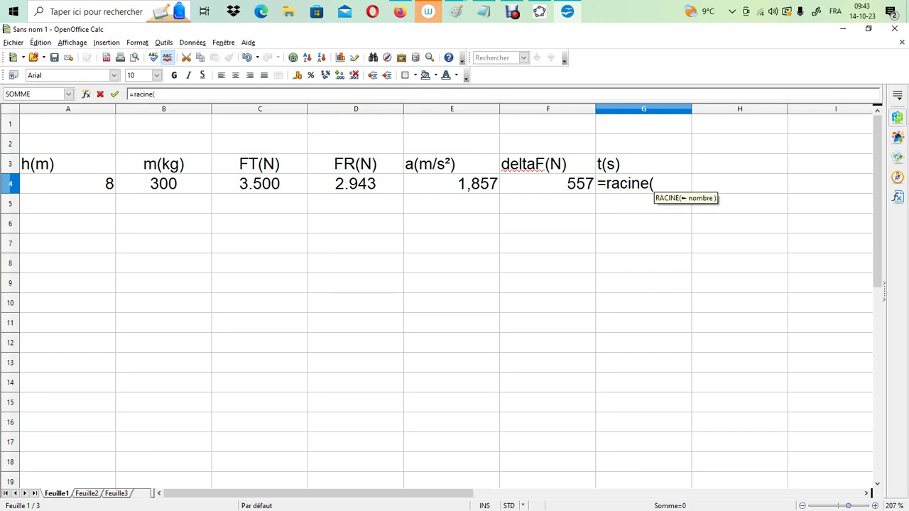
pyautogui.click(67, 183)
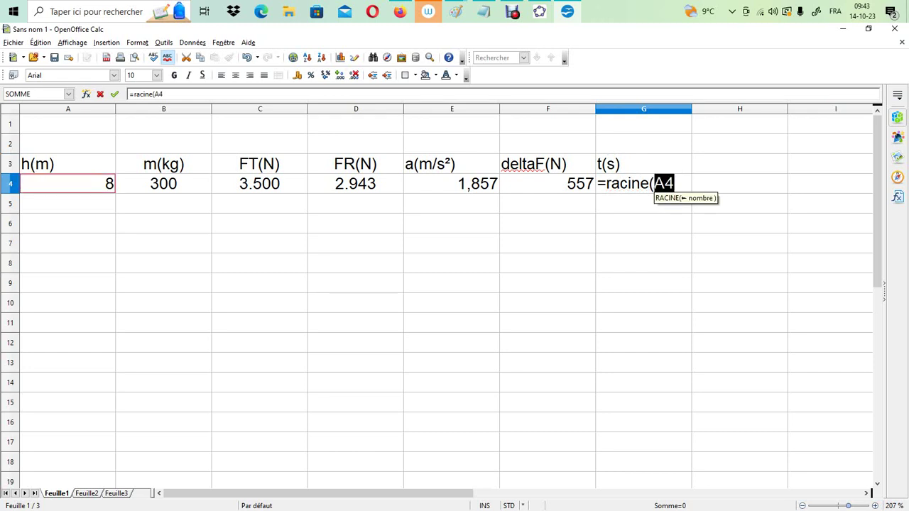
pyautogui.click(165, 94)
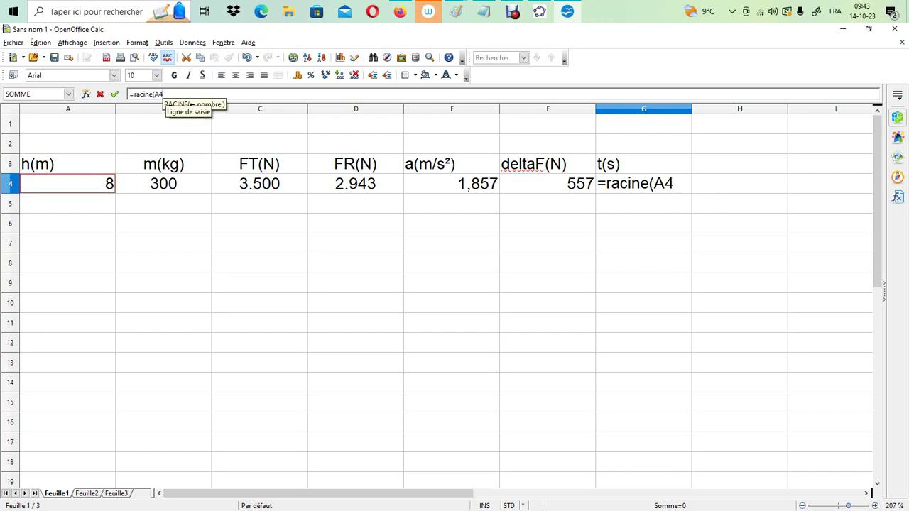
pyautogui.write('*2')
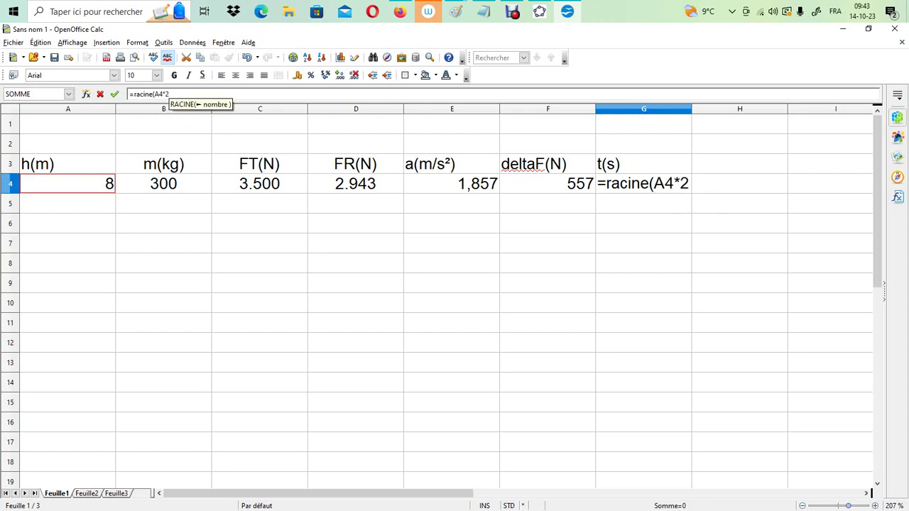
pyautogui.write('/')
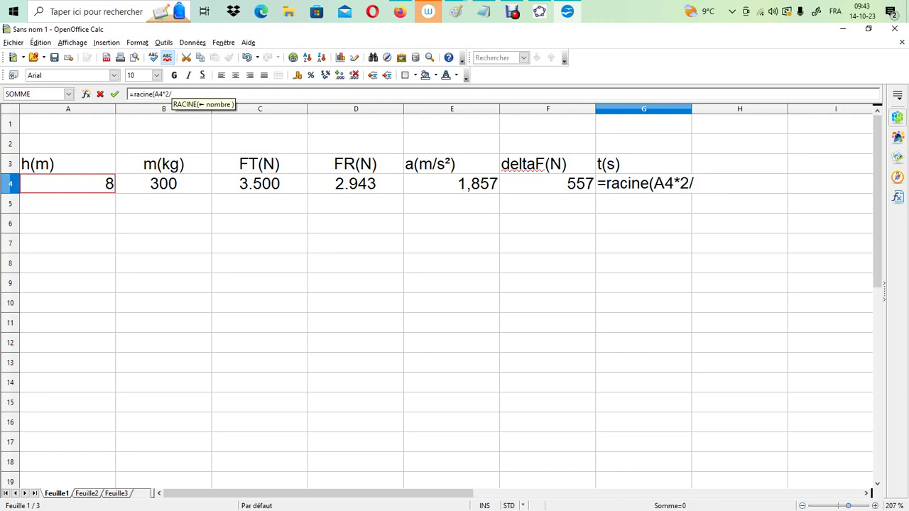
pyautogui.click(452, 183)
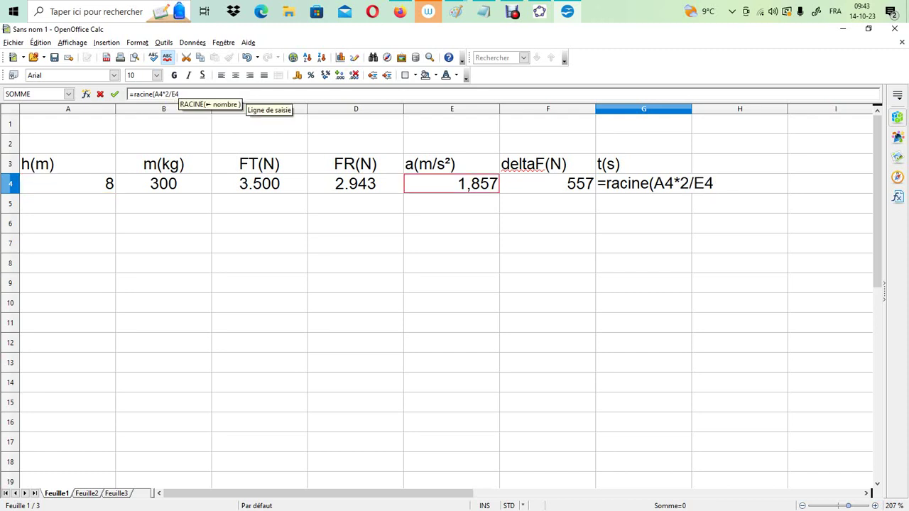
pyautogui.write(')')
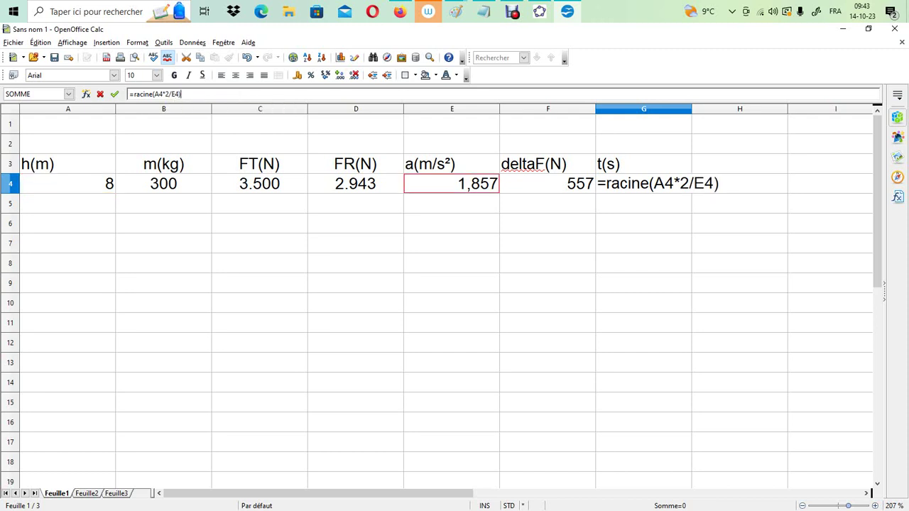
pyautogui.press('Return')
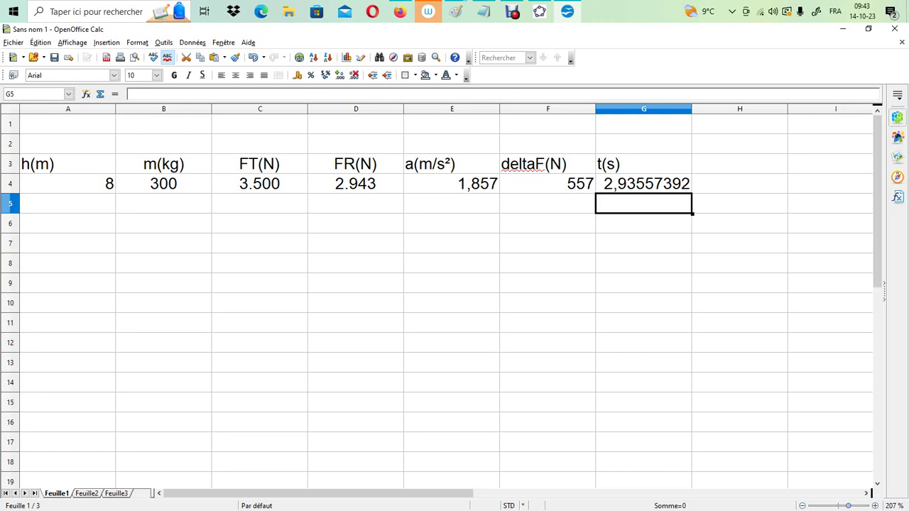
# Format the travel time in G4 as a number with 3 decimals
pyautogui.click(644, 183)
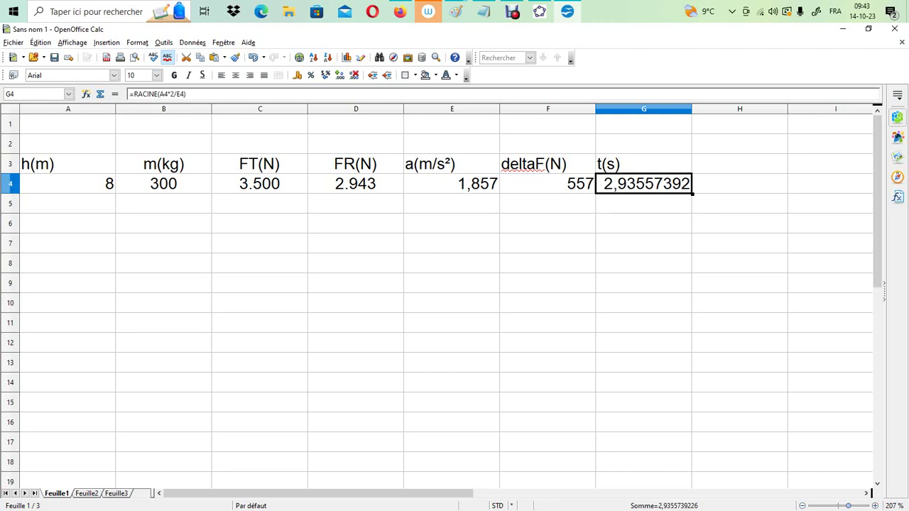
pyautogui.rightClick(639, 183)
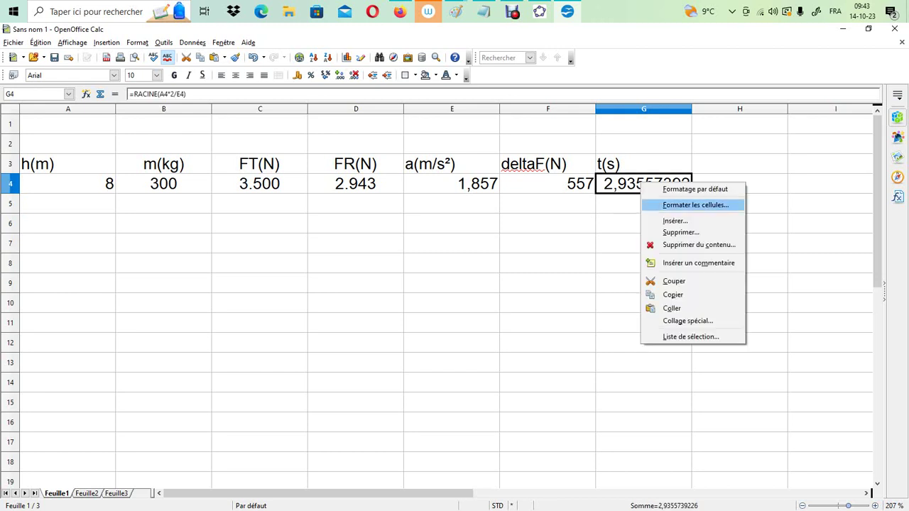
pyautogui.click(670, 204)
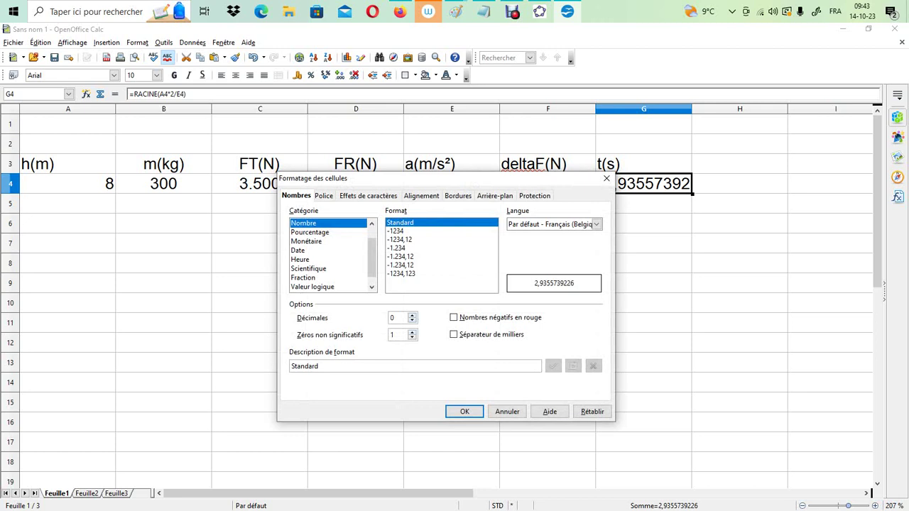
pyautogui.click(412, 315)
pyautogui.click(412, 315)
pyautogui.click(412, 315)
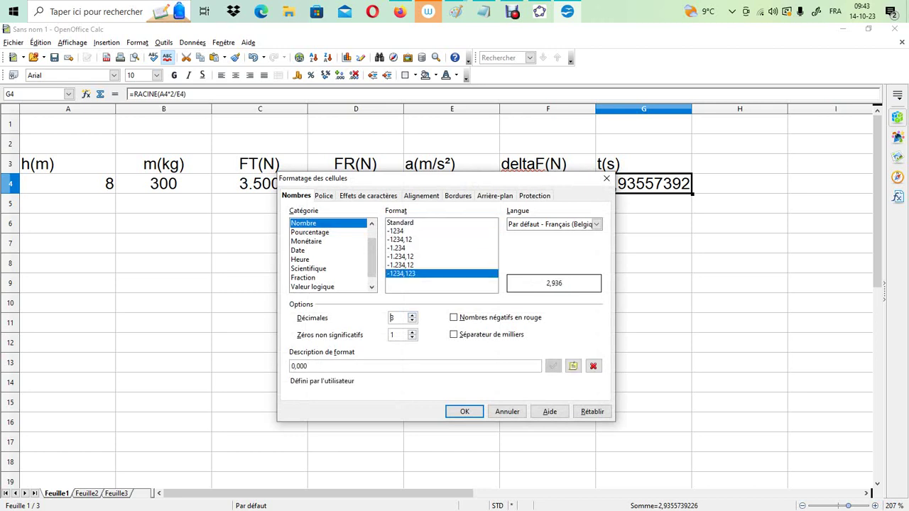
pyautogui.press('Return')
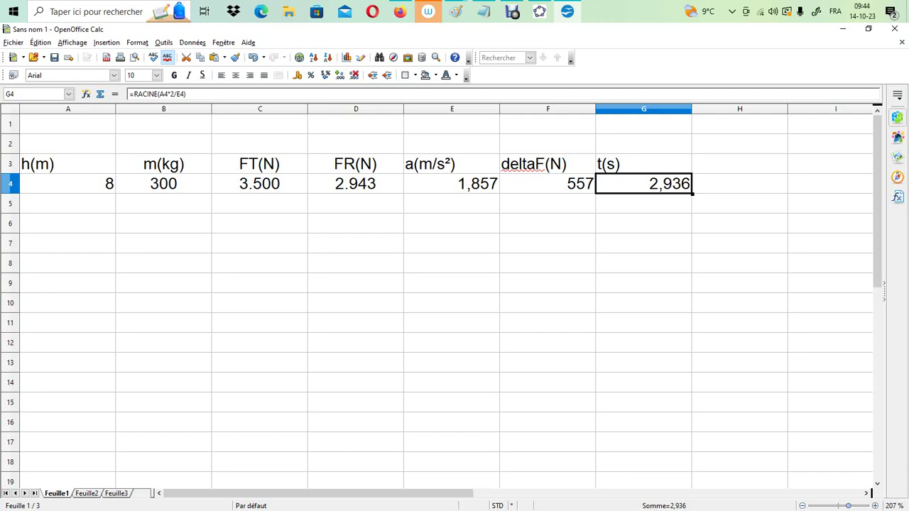
# Enter the heading v(m/s) in cell H3, beside t(s)
pyautogui.click(740, 163)
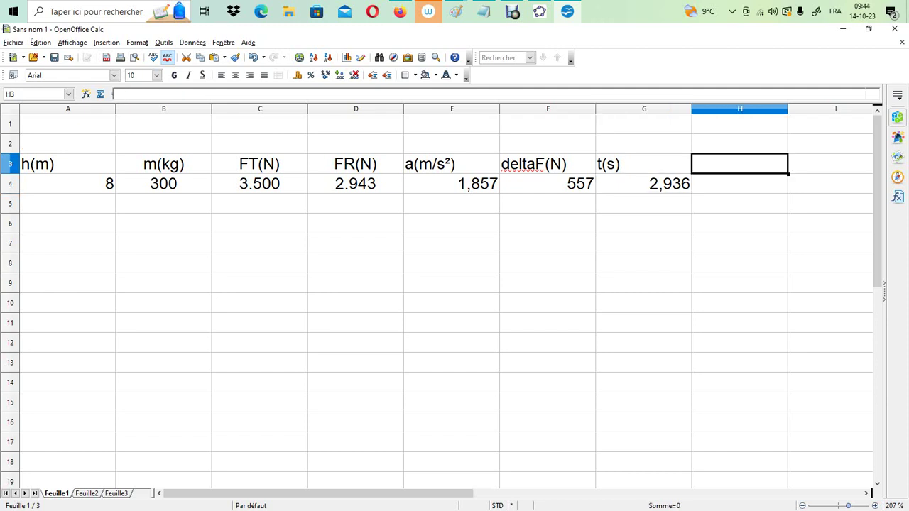
pyautogui.write('v(')
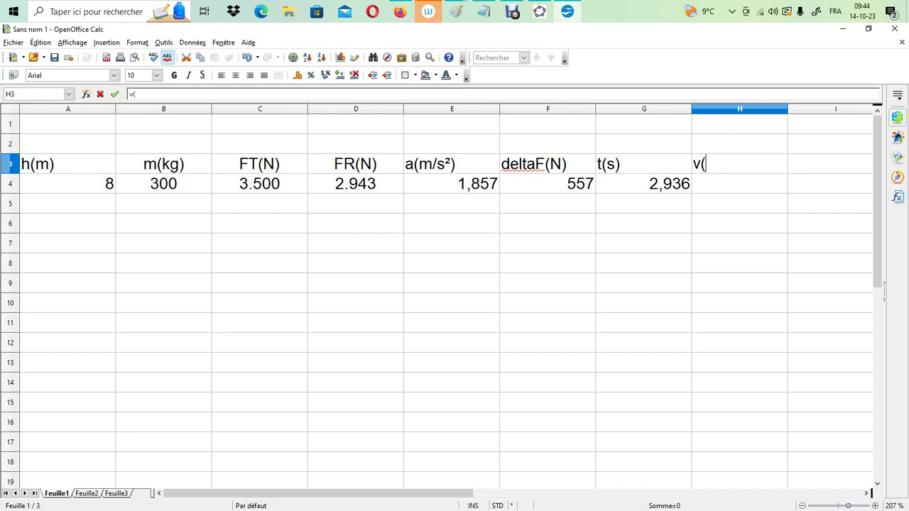
pyautogui.write('m/s)7')
pyautogui.press('BackSpace')
pyautogui.press('Return')
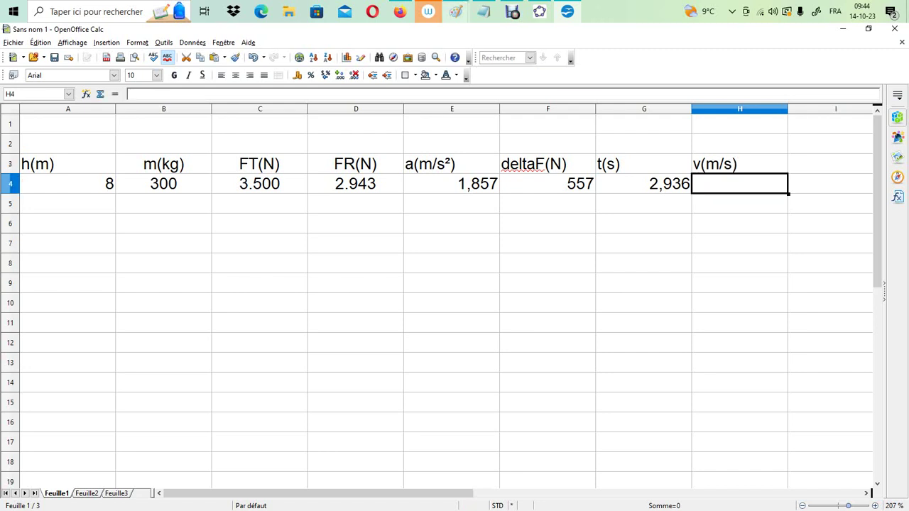
# Switch to Paint and move the t = √(2x/a) and v = at equations further right on the canvas
pyautogui.moveTo(457, 11)
pyautogui.click(699, 71)
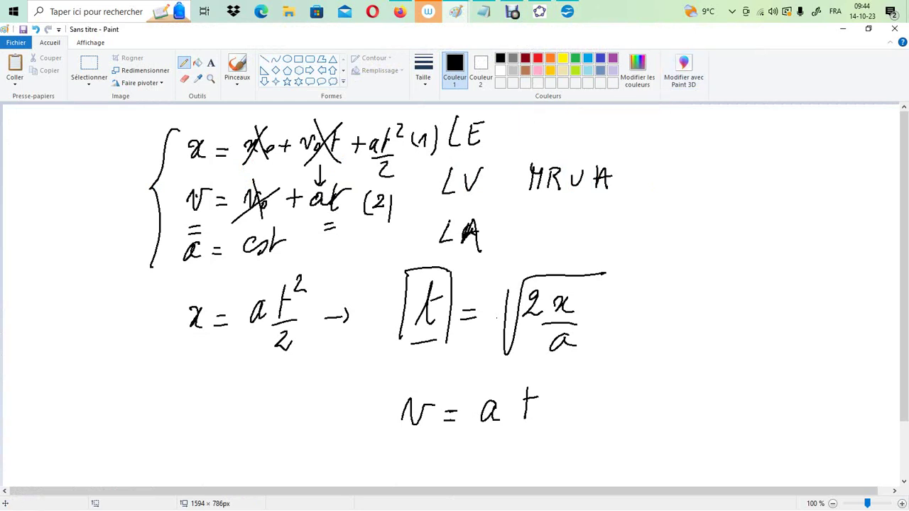
pyautogui.click(88, 65)
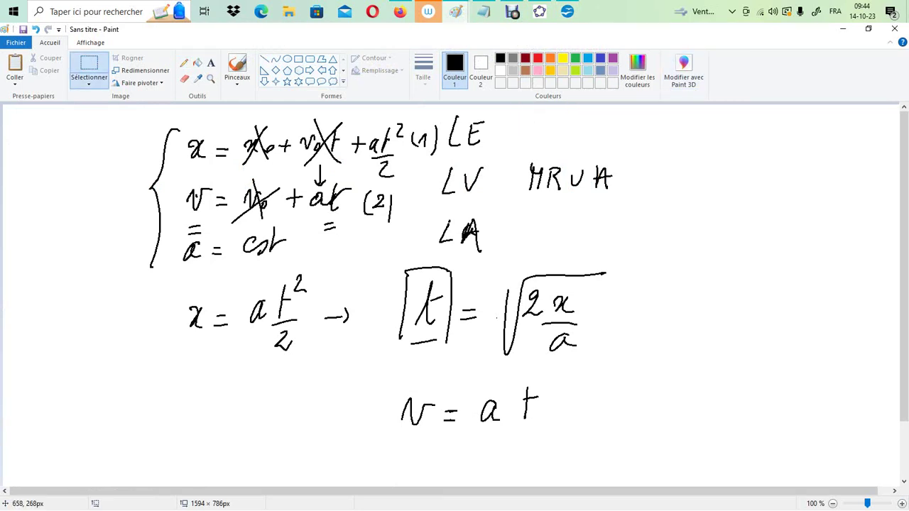
pyautogui.moveTo(376, 256); pyautogui.dragTo(619, 362)
pyautogui.moveTo(497, 309); pyautogui.dragTo(650, 308)
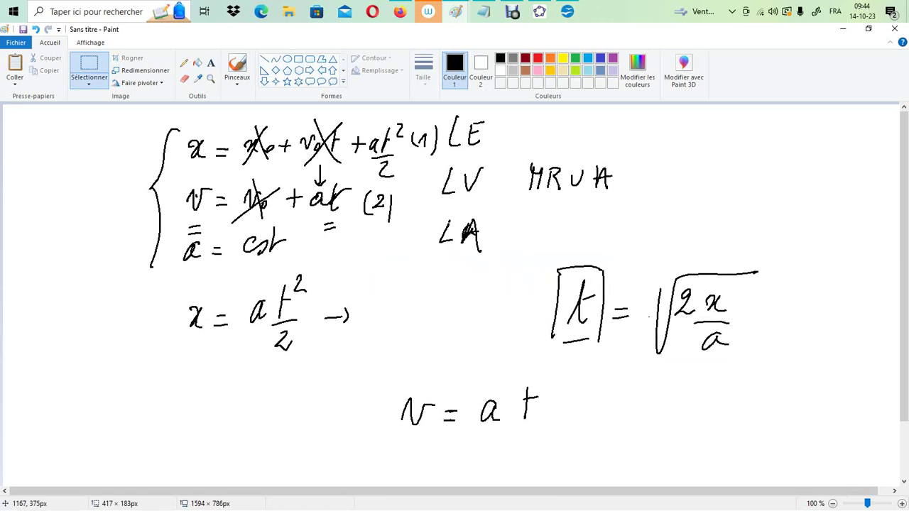
pyautogui.moveTo(373, 381); pyautogui.dragTo(591, 455)
pyautogui.moveTo(490, 404); pyautogui.dragTo(664, 422)
pyautogui.click(681, 321)
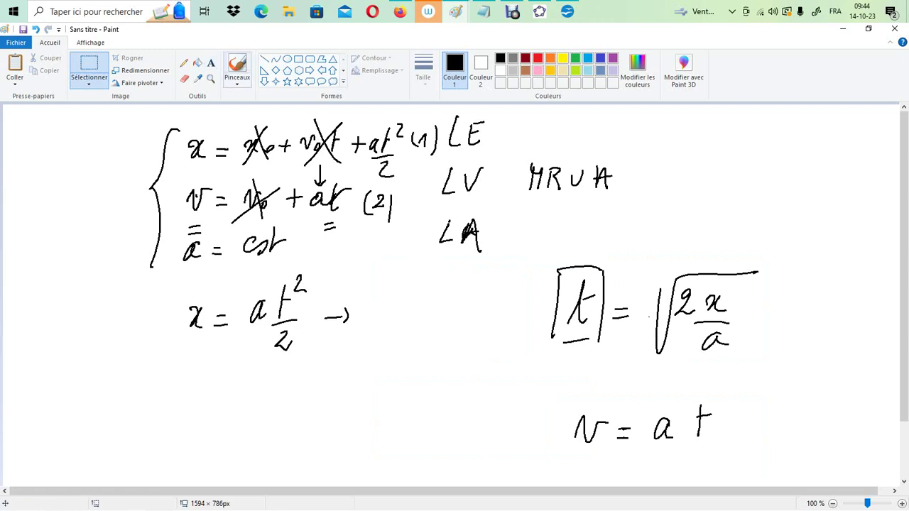
# Frame t = √(2x/a) with a rectangle about 497 × 221 px and v = at with one about 500 × 145 px, then erase the hand-drawn marks around t
pyautogui.click(298, 59)
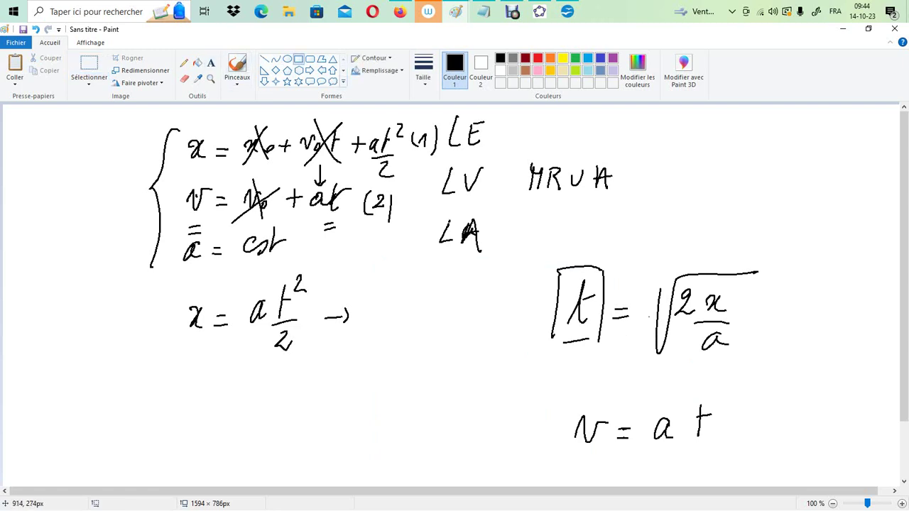
pyautogui.moveTo(516, 253); pyautogui.dragTo(798, 379)
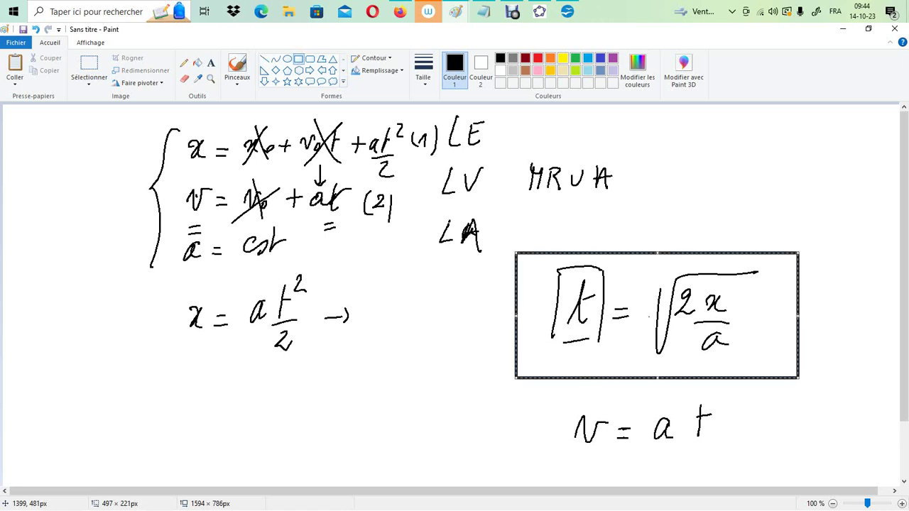
pyautogui.moveTo(514, 391); pyautogui.dragTo(800, 473)
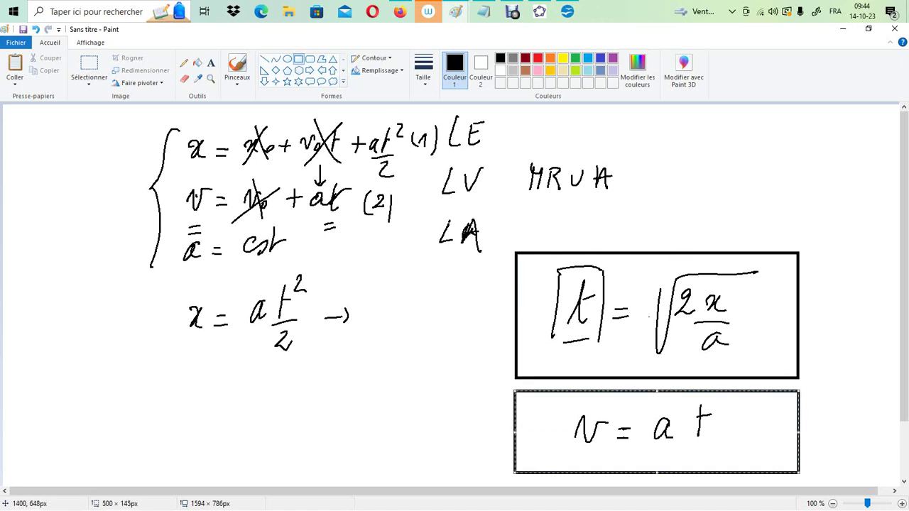
pyautogui.click(823, 314)
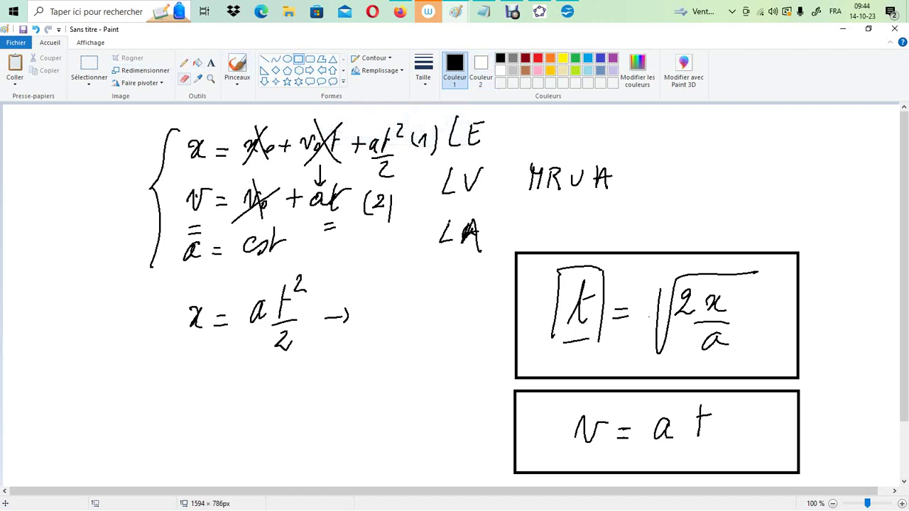
pyautogui.click(184, 79)
pyautogui.moveTo(558, 301)
pyautogui.mouseDown()
pyautogui.moveTo(552, 331)
pyautogui.moveTo(560, 270)
pyautogui.moveTo(600, 289)
pyautogui.moveTo(600, 339)
pyautogui.moveTo(596, 266)
pyautogui.moveTo(602, 327)
pyautogui.moveTo(555, 334)
pyautogui.moveTo(571, 341)
pyautogui.mouseUp()
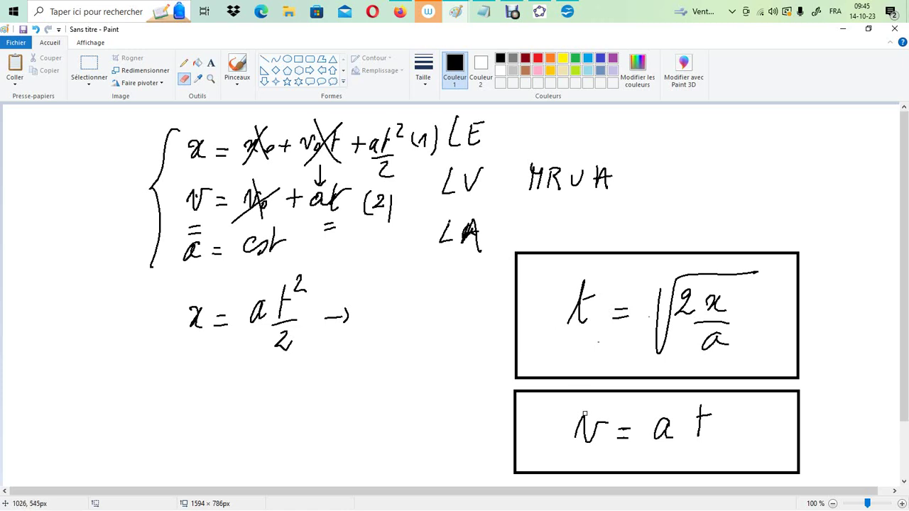
# Fill the two rectangles framing the t and v formulas with light yellow
pyautogui.click(562, 70)
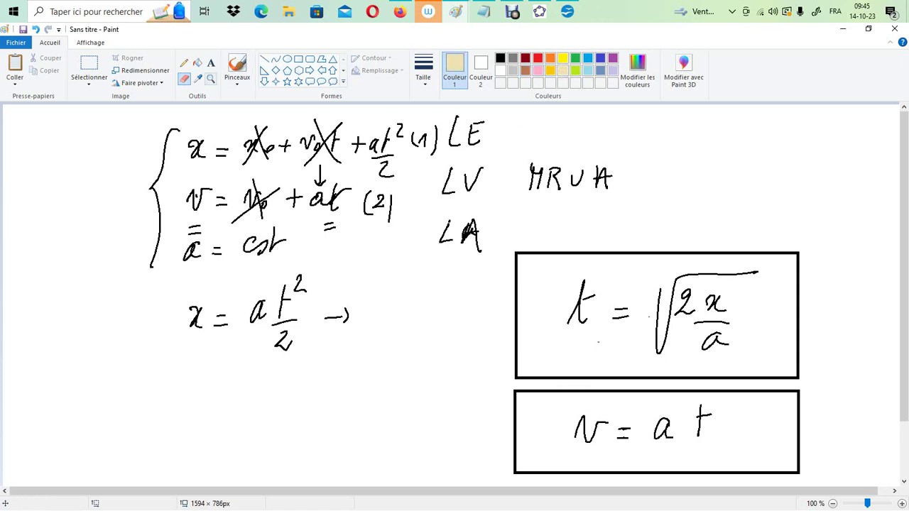
pyautogui.click(197, 63)
pyautogui.click(699, 366)
pyautogui.click(675, 448)
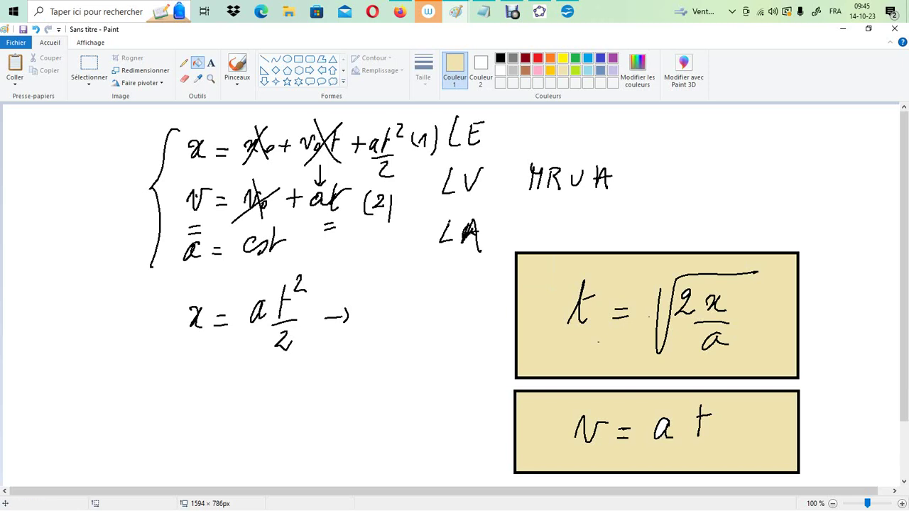
# Switch to OpenOffice Calc and calculate the final speed in H4 with the formula =E4*G4
pyautogui.click(567, 11)
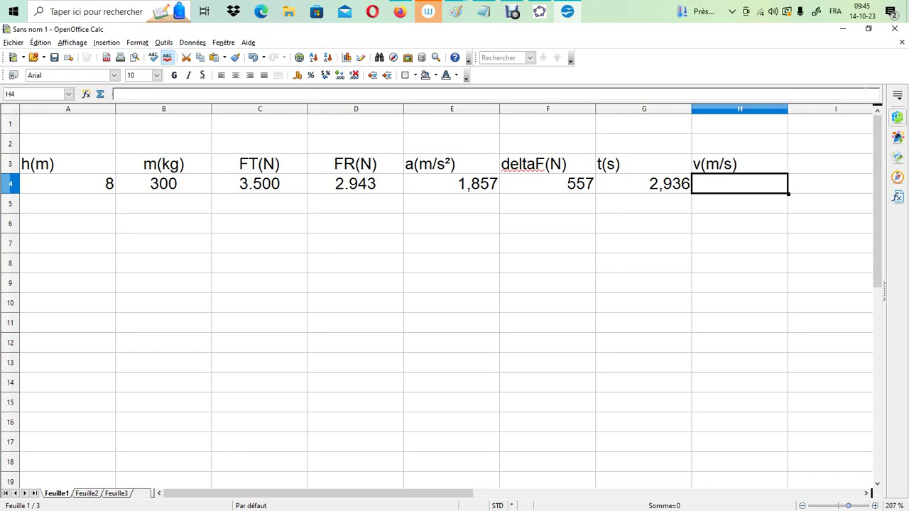
pyautogui.write('=')
pyautogui.click(452, 184)
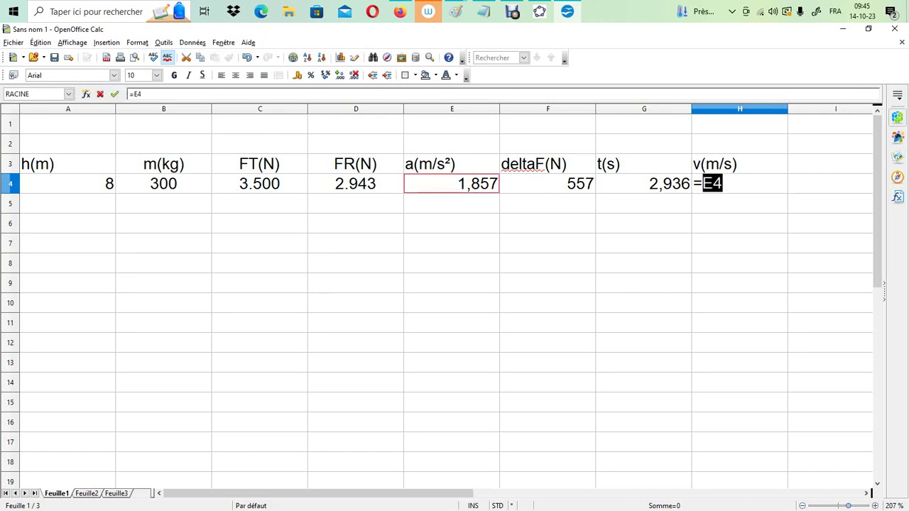
pyautogui.write('*')
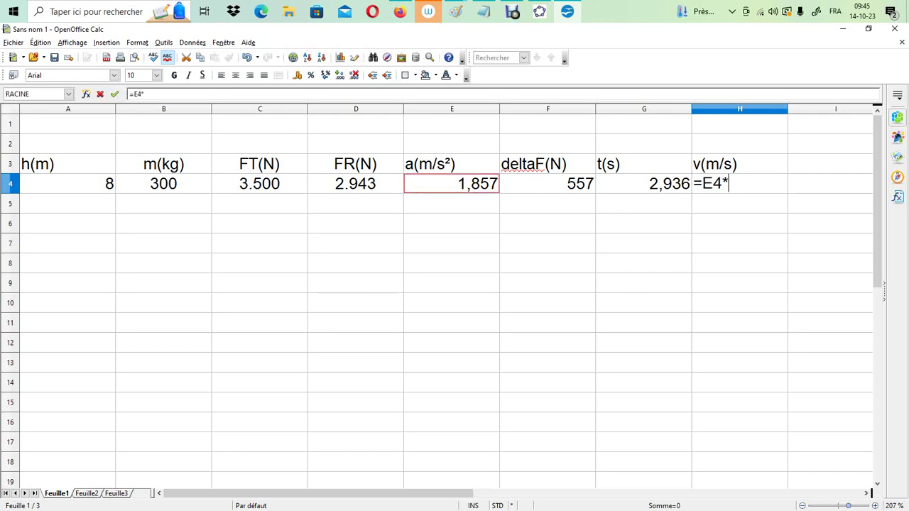
pyautogui.click(644, 183)
pyautogui.press('Return')
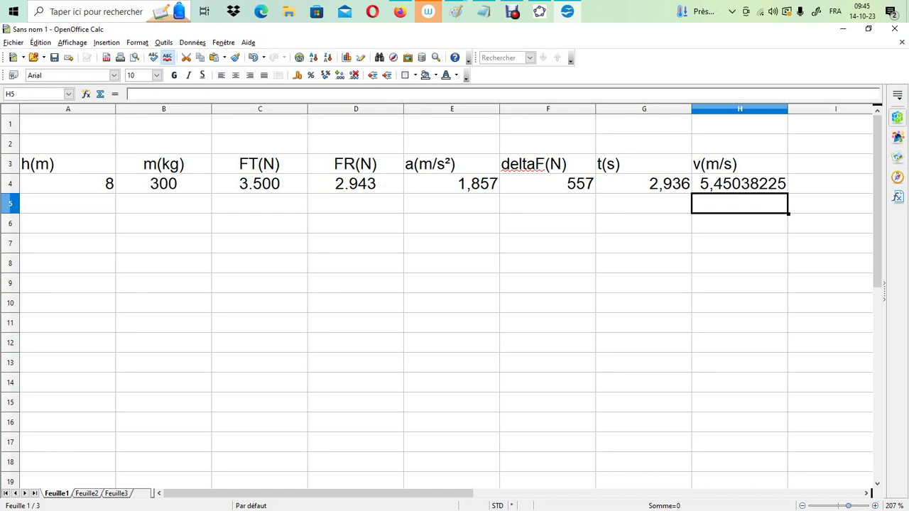
# Format the final speed in H4 as a number with 3 decimals
pyautogui.rightClick(742, 186)
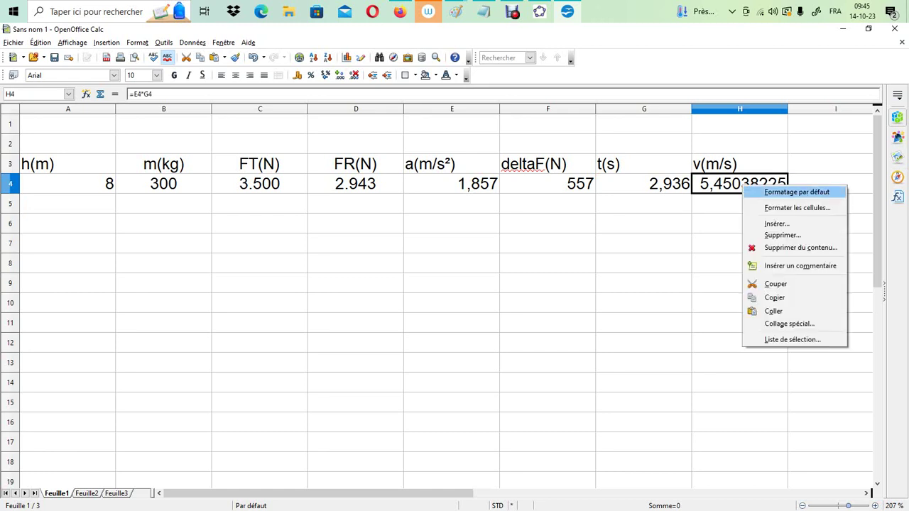
pyautogui.click(797, 208)
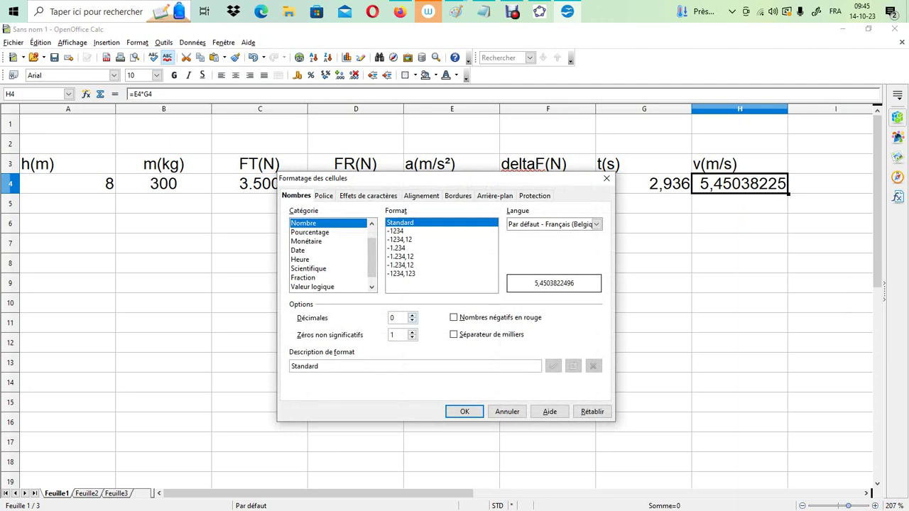
pyautogui.click(412, 315)
pyautogui.click(412, 315)
pyautogui.click(412, 315)
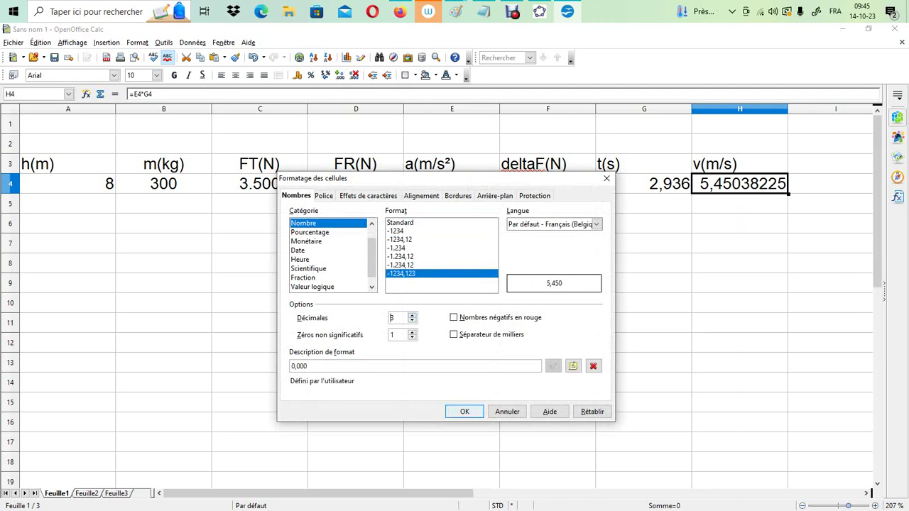
pyautogui.press('Return')
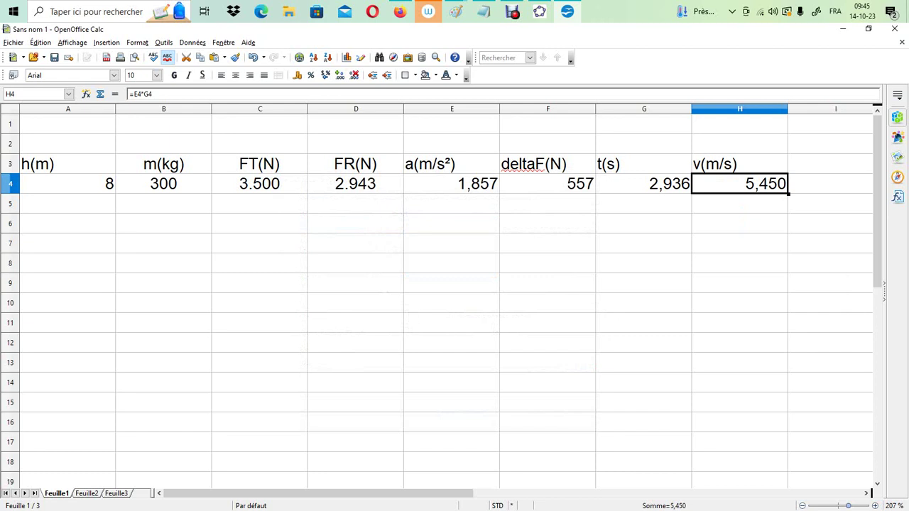
# Centre the headings and values in the range A3:H4 horizontally
pyautogui.moveTo(68, 164); pyautogui.dragTo(740, 183)
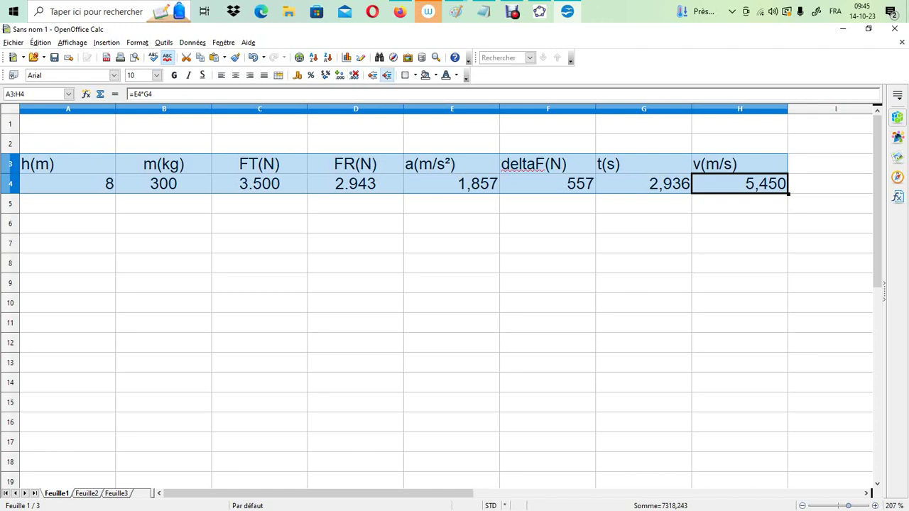
pyautogui.click(235, 74)
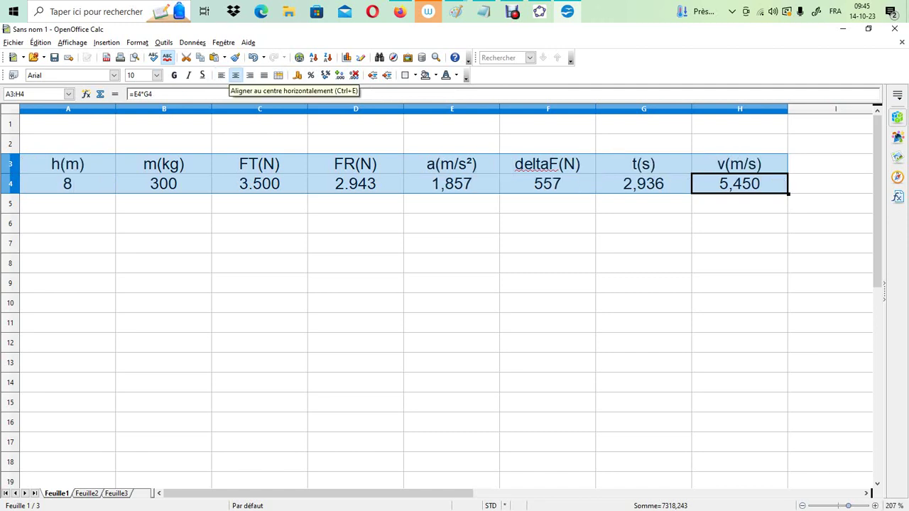
pyautogui.click(260, 303)
# Set the height h(m) in cell A4 to 1
pyautogui.click(67, 204)
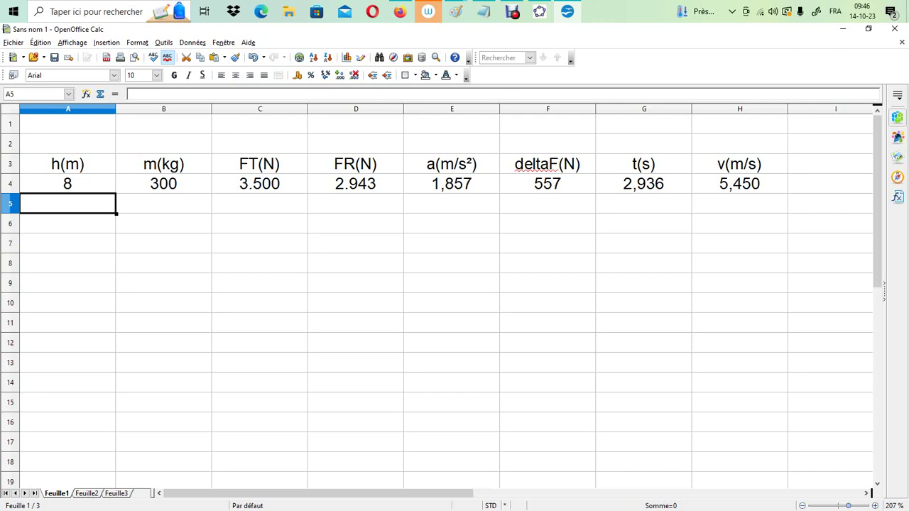
pyautogui.click(67, 183)
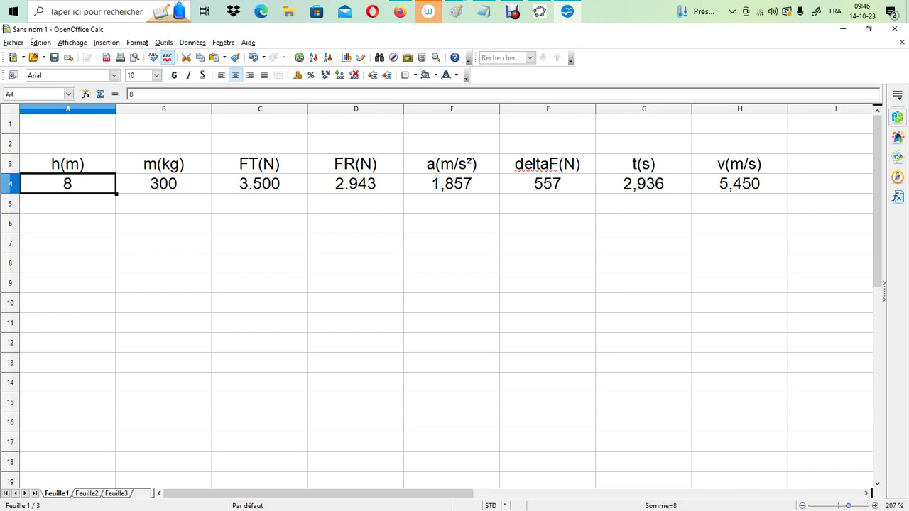
pyautogui.click(67, 203)
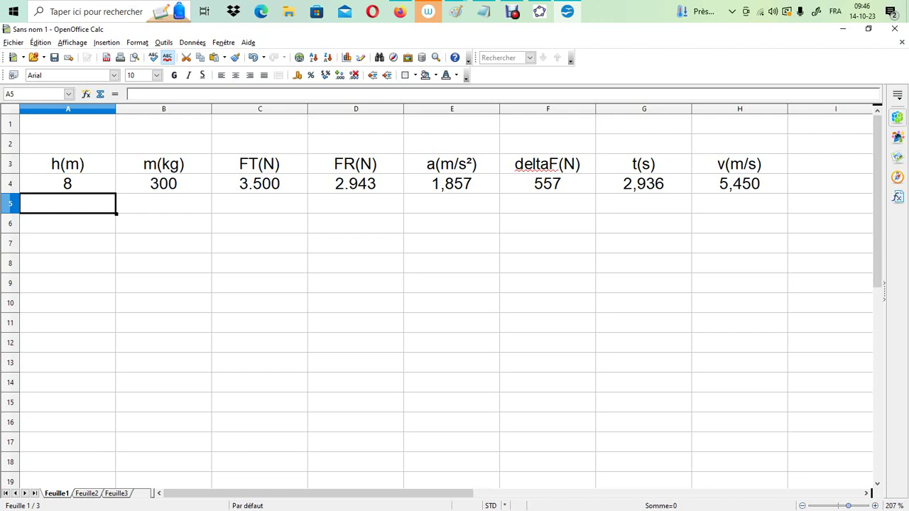
pyautogui.click(68, 183)
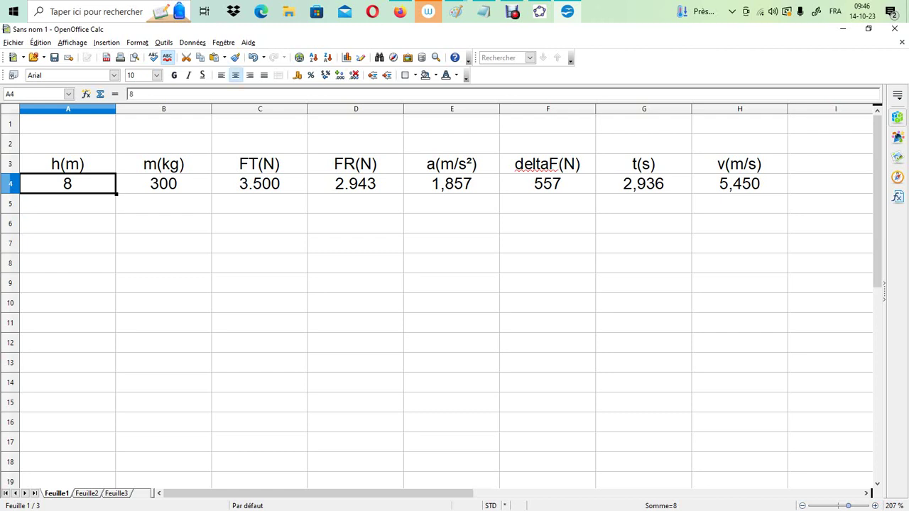
pyautogui.write('1')
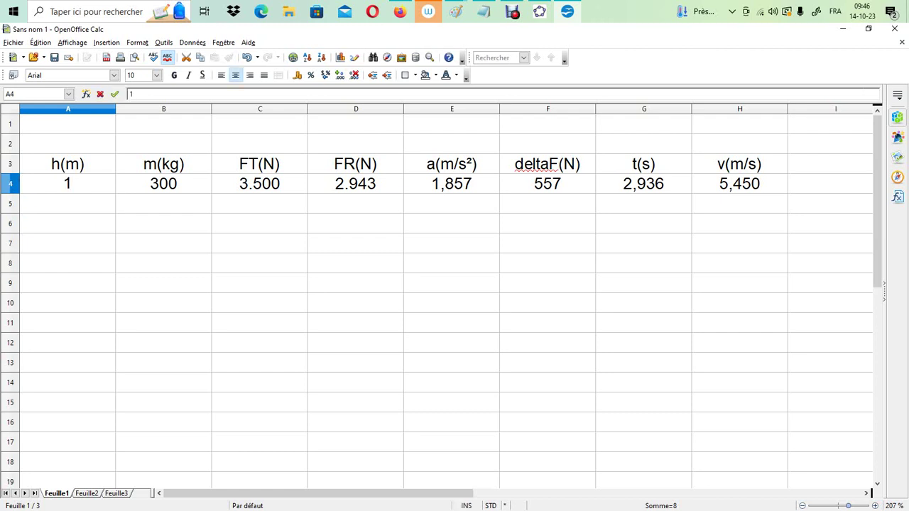
pyautogui.press('Return')
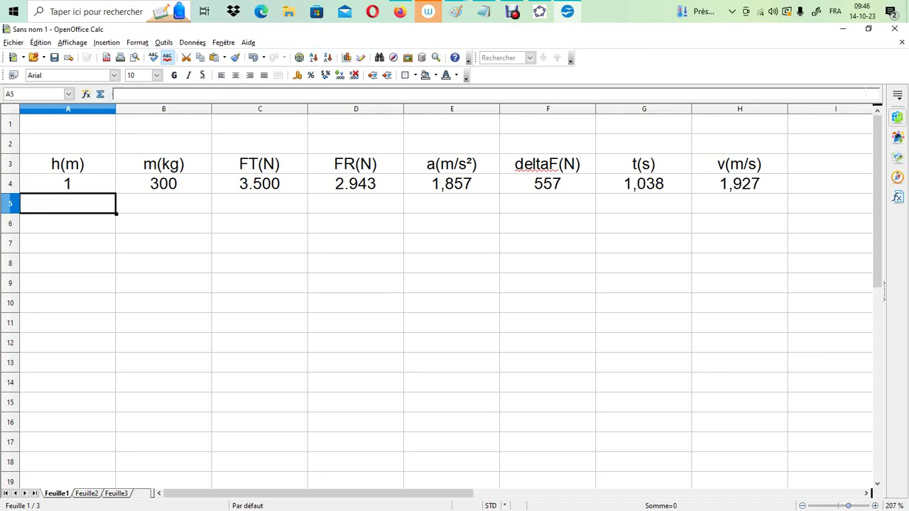
# Enter 2 in A5, extend the height series down to 10 in A13, and centre the height values
pyautogui.write('2')
pyautogui.press('Return')
pyautogui.press('Up')
pyautogui.press('Up')
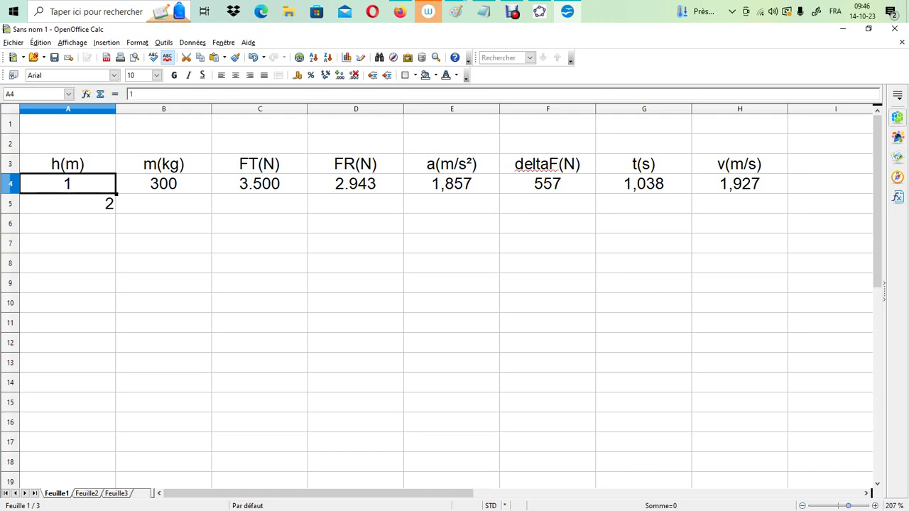
pyautogui.hotkey('shift', 'Down')
pyautogui.moveTo(116, 213); pyautogui.dragTo(118, 369)
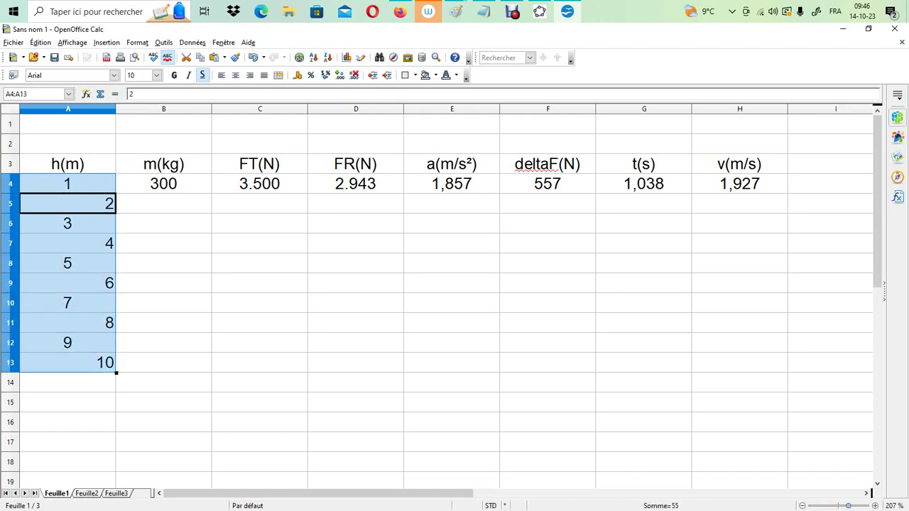
pyautogui.click(236, 75)
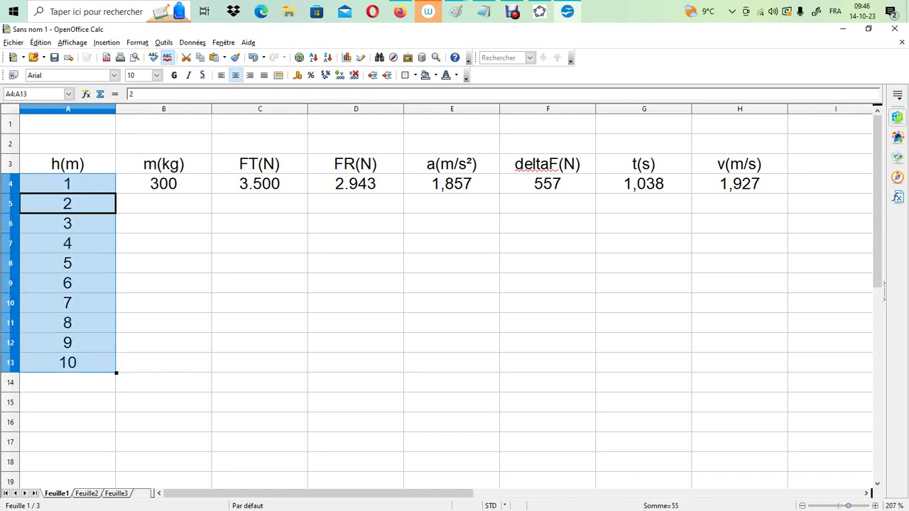
# Try to copy the 300 kg mass from B4 down to B13 by filling the column directly
pyautogui.click(163, 183)
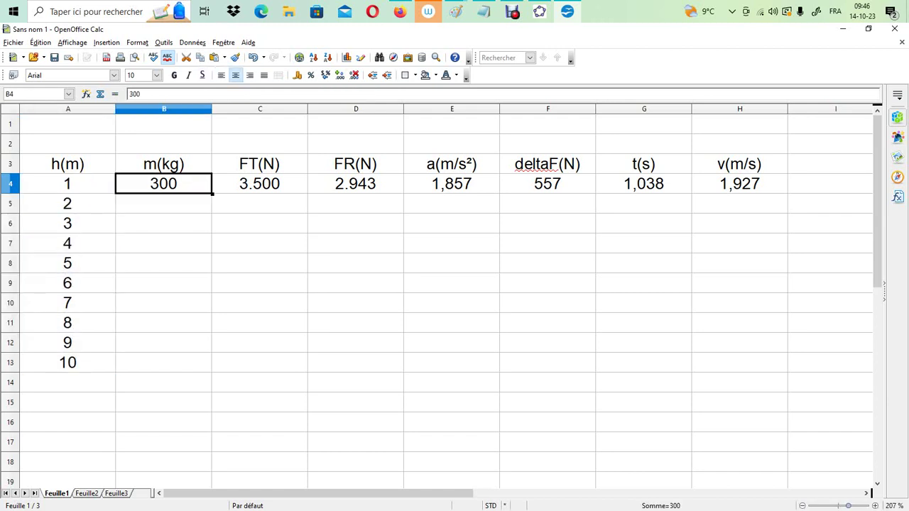
pyautogui.click(260, 223)
pyautogui.click(163, 183)
pyautogui.moveTo(212, 193); pyautogui.dragTo(221, 369)
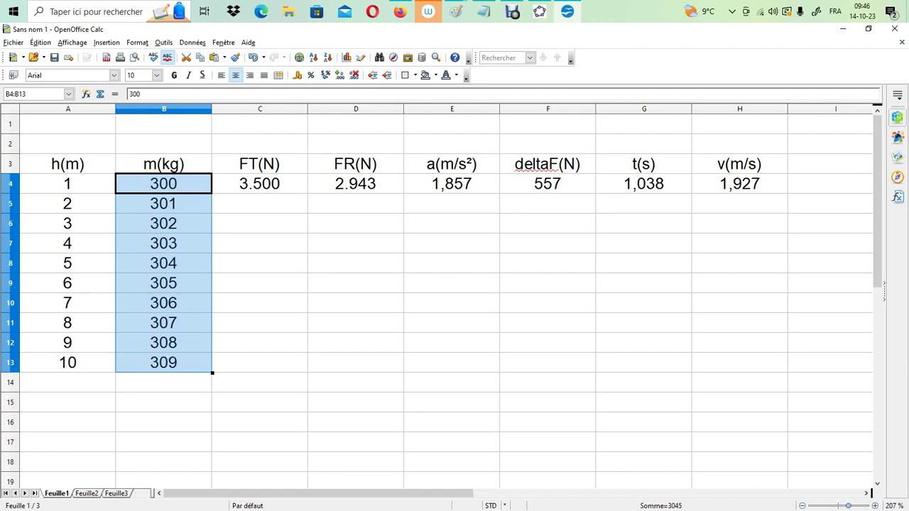
# Enter =B4 in B5 and copy the formula down to B13 to repeat the mass
pyautogui.click(164, 203)
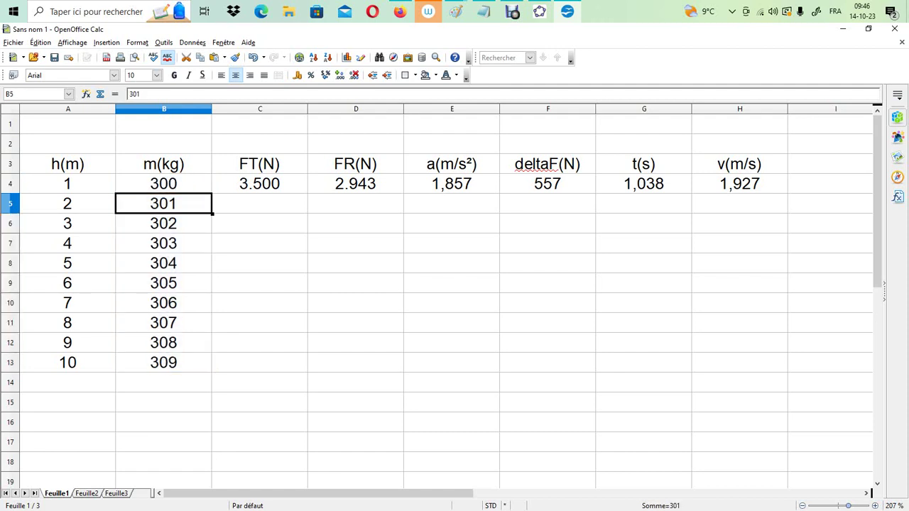
pyautogui.write('=')
pyautogui.press('Up')
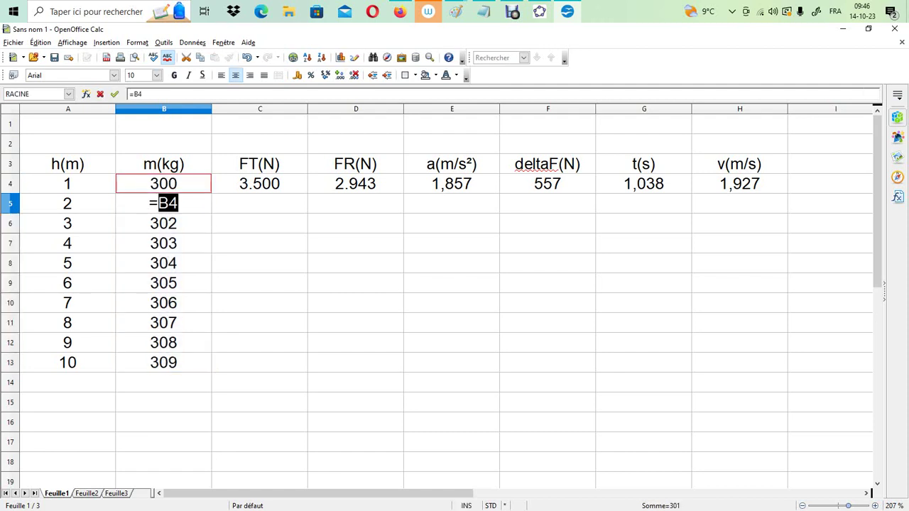
pyautogui.press('Return')
pyautogui.click(163, 203)
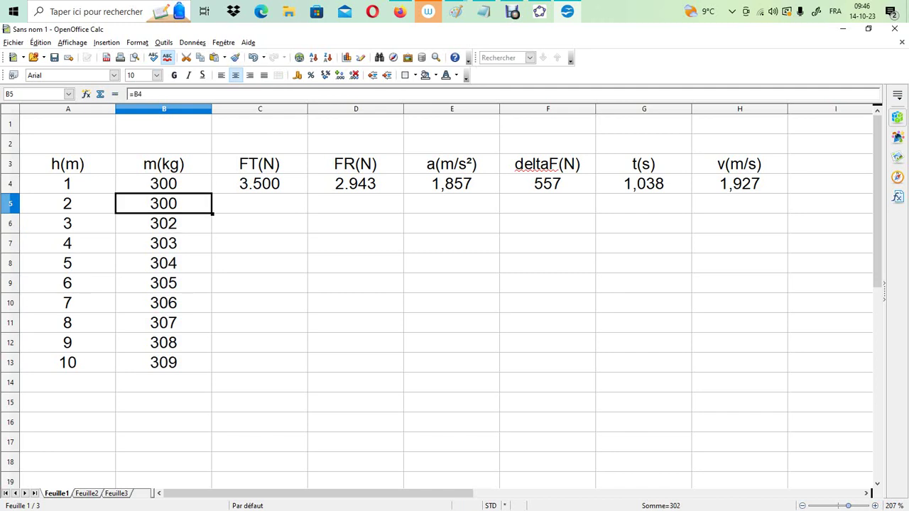
pyautogui.moveTo(212, 213); pyautogui.dragTo(211, 371)
# Enter =C4 in C5 and copy the formula down to C13 to repeat the traction force FT(N)
pyautogui.click(259, 203)
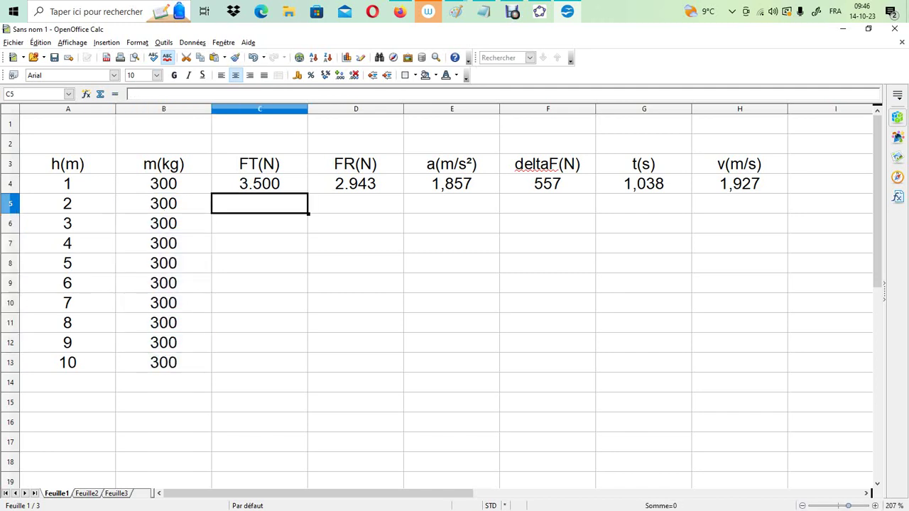
pyautogui.write('=')
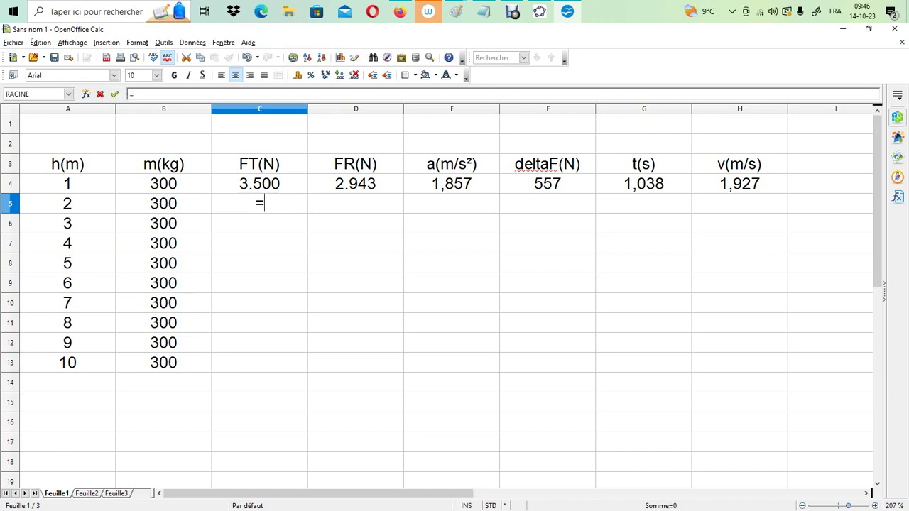
pyautogui.press('Up')
pyautogui.press('Return')
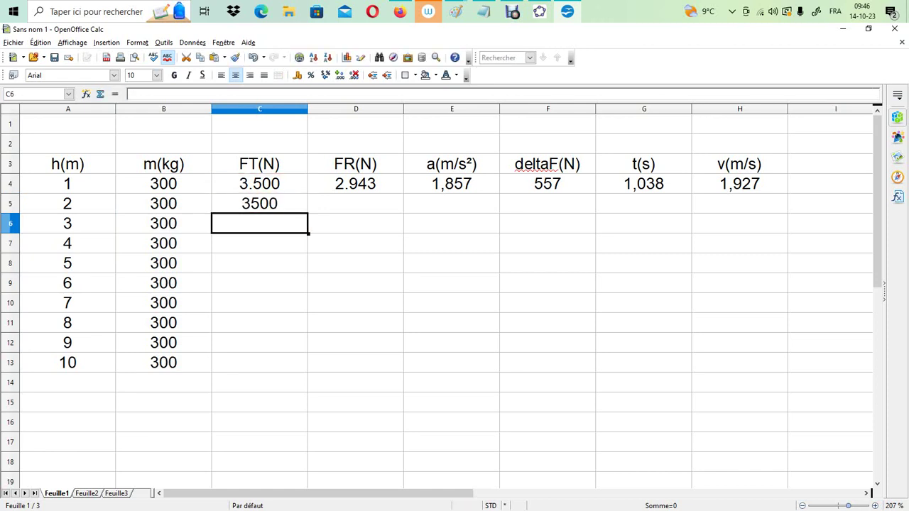
pyautogui.click(260, 203)
pyautogui.moveTo(308, 213); pyautogui.dragTo(305, 365)
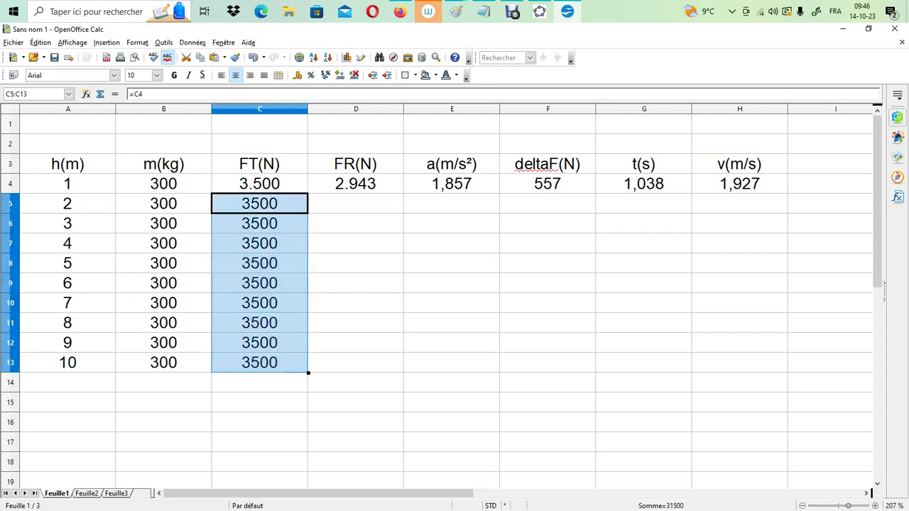
# Copy the FR(N), a(m/s²) and deltaF(N) formulas from D4, E4 and F4 down to row 13
pyautogui.click(356, 183)
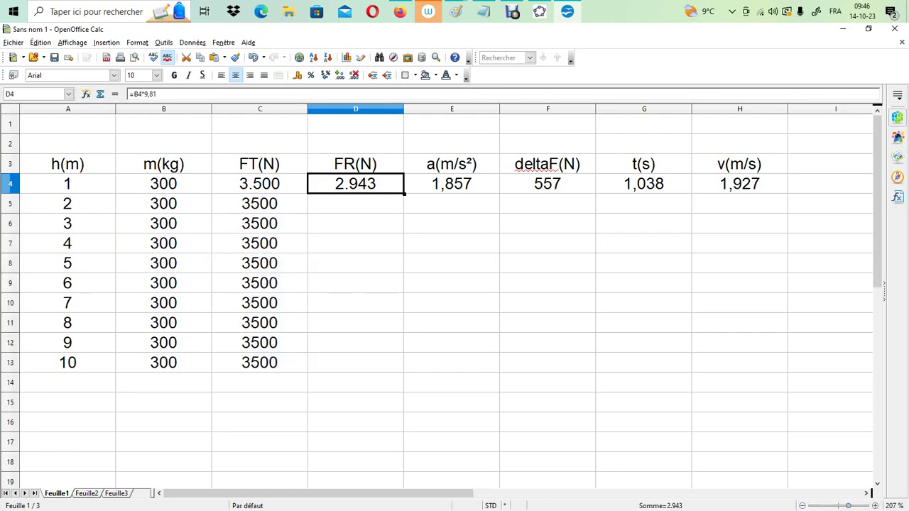
pyautogui.moveTo(404, 193); pyautogui.dragTo(404, 366)
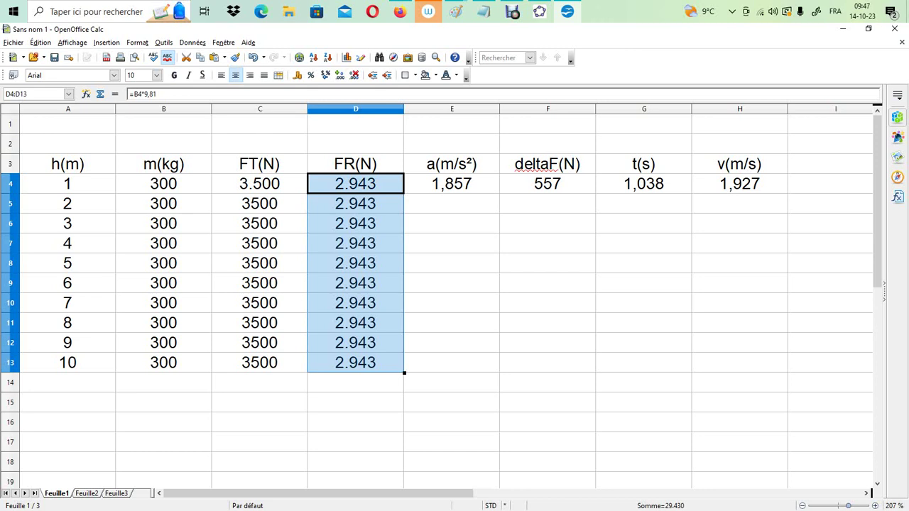
pyautogui.click(452, 183)
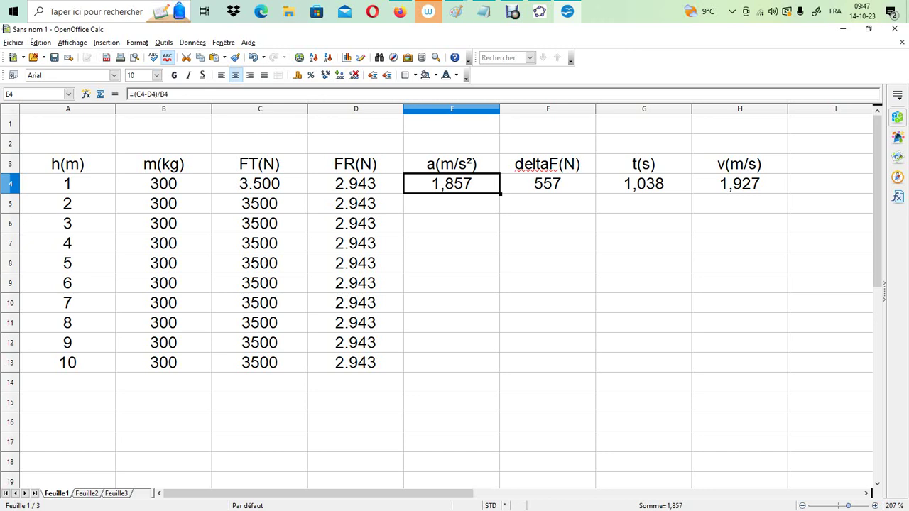
pyautogui.moveTo(500, 193); pyautogui.dragTo(462, 370)
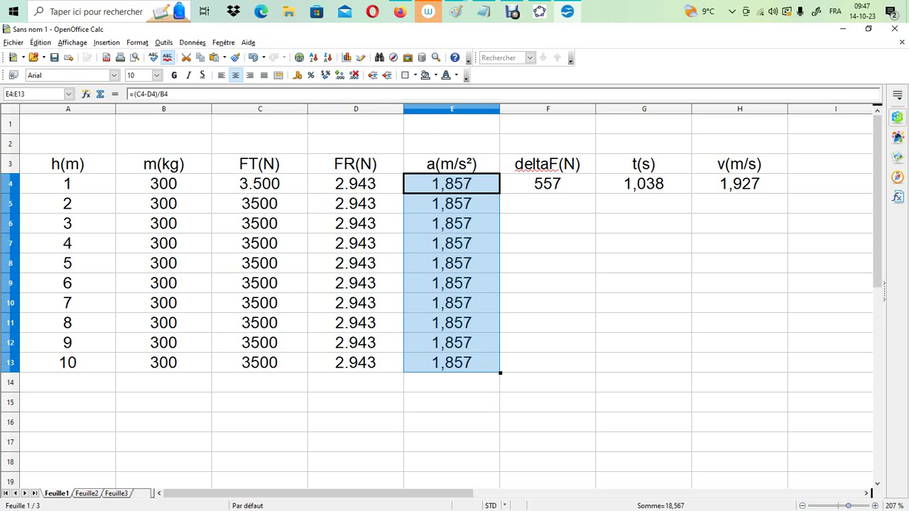
pyautogui.click(547, 183)
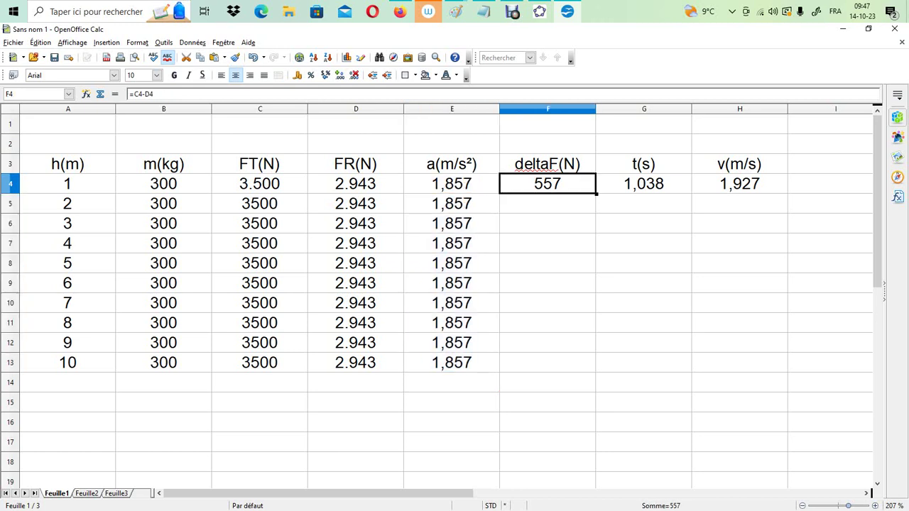
pyautogui.moveTo(596, 193); pyautogui.dragTo(593, 368)
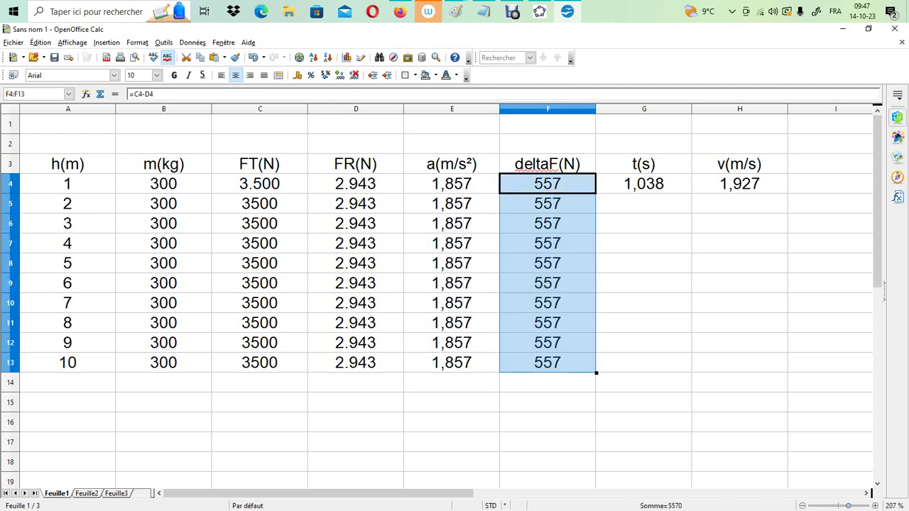
# Copy the t(s) formula in G4 and the v(m/s) formula in H4 down to row 13
pyautogui.click(643, 183)
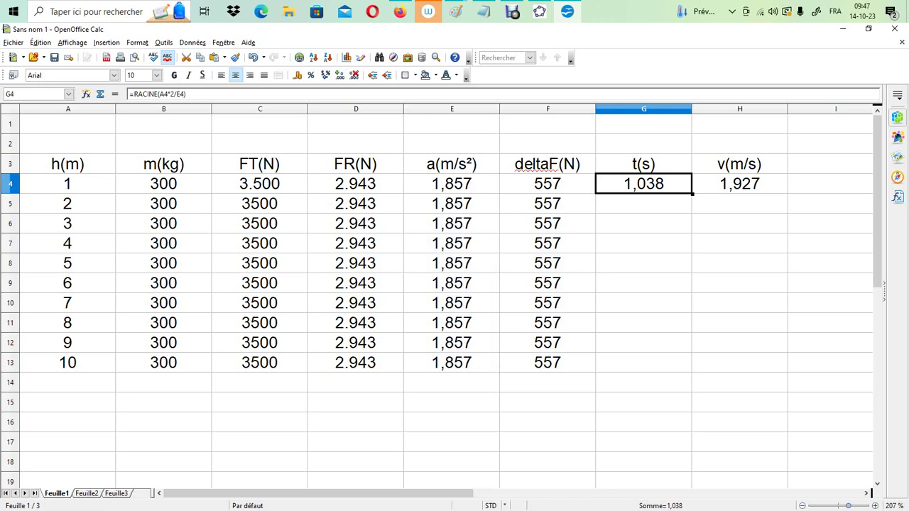
pyautogui.moveTo(691, 193); pyautogui.dragTo(668, 369)
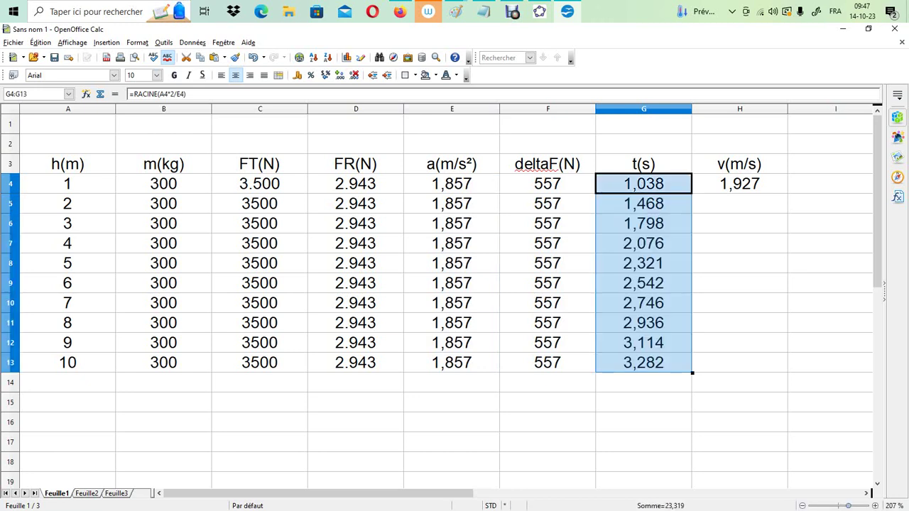
pyautogui.click(740, 184)
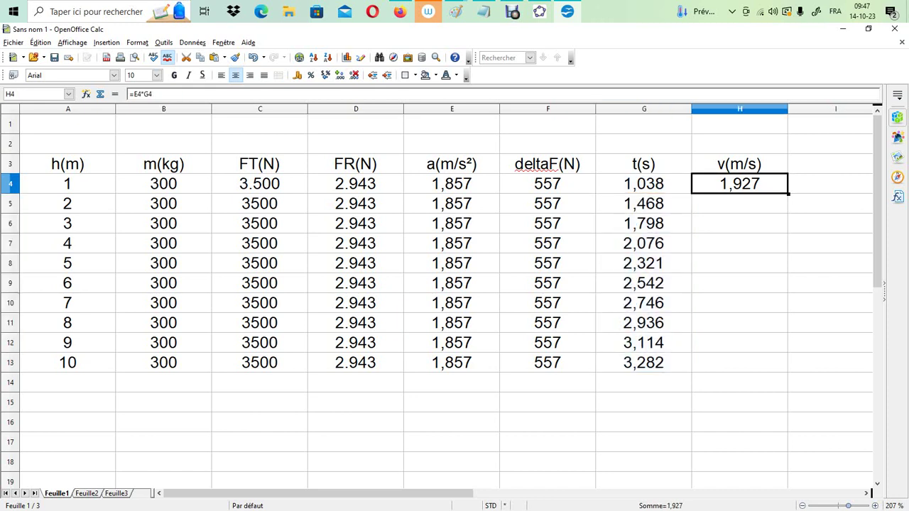
pyautogui.moveTo(740, 204); pyautogui.dragTo(739, 343)
pyautogui.click(739, 183)
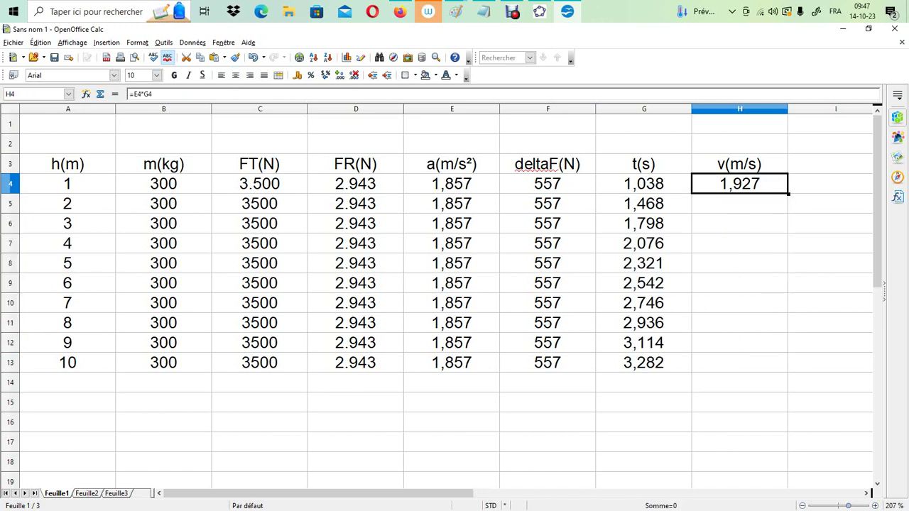
pyautogui.moveTo(788, 194); pyautogui.dragTo(781, 362)
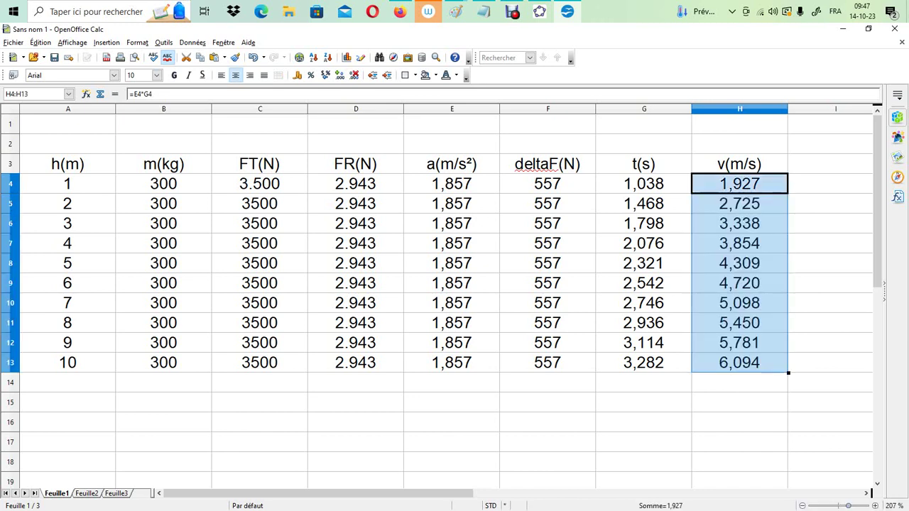
pyautogui.click(829, 362)
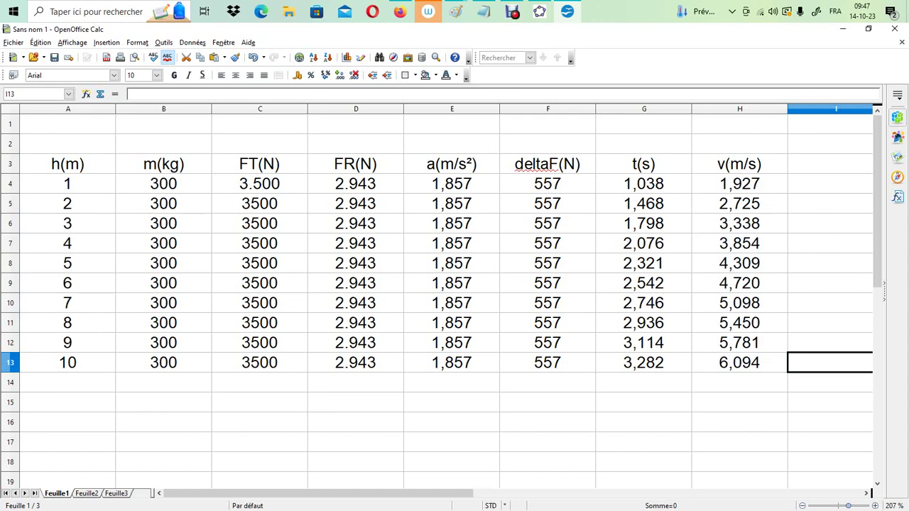
# Switch to Paint to review the derived time and speed formulas, and return to the Calc table
pyautogui.click(456, 11)
pyautogui.click(700, 67)
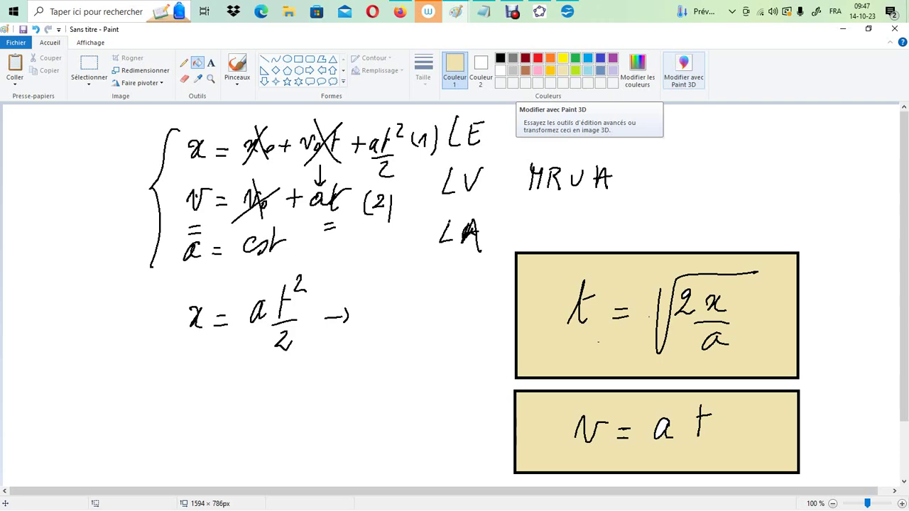
pyautogui.moveTo(457, 12)
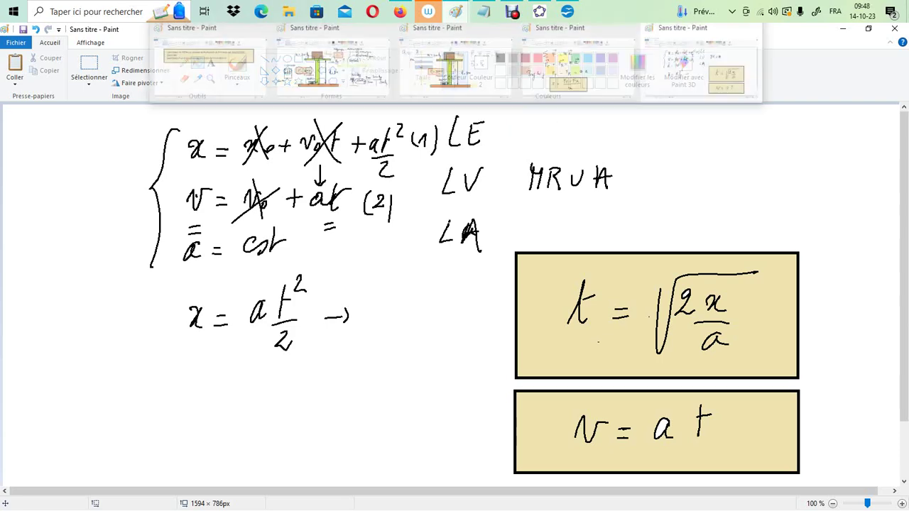
pyautogui.click(566, 11)
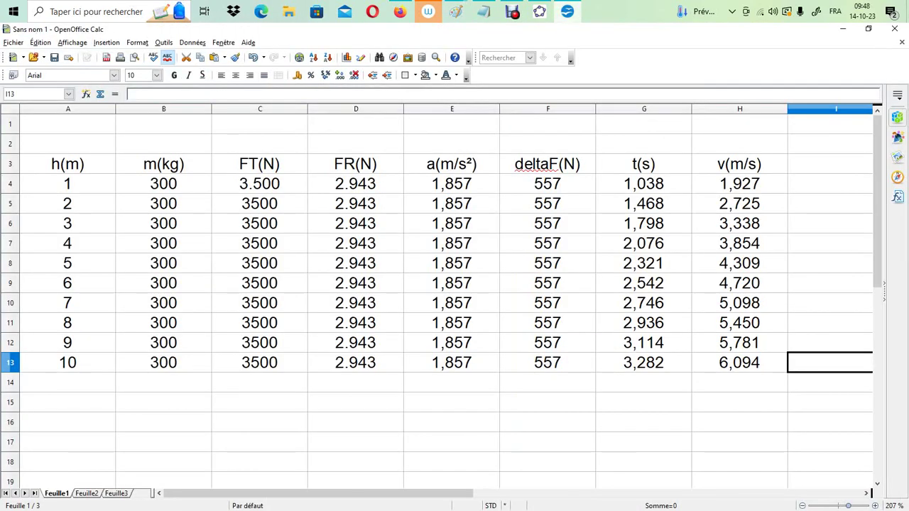
# Enter a height of 10 in A15 and in A14, below the existing height series
pyautogui.click(68, 402)
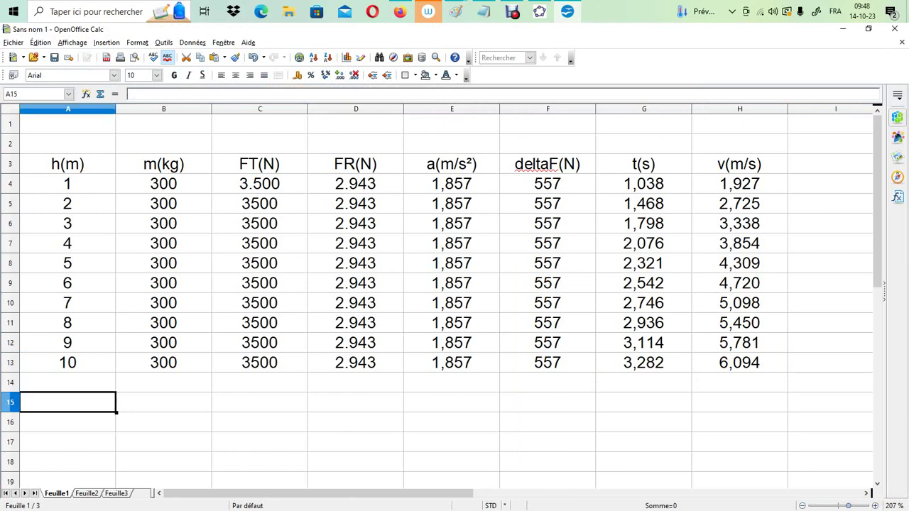
pyautogui.write('10')
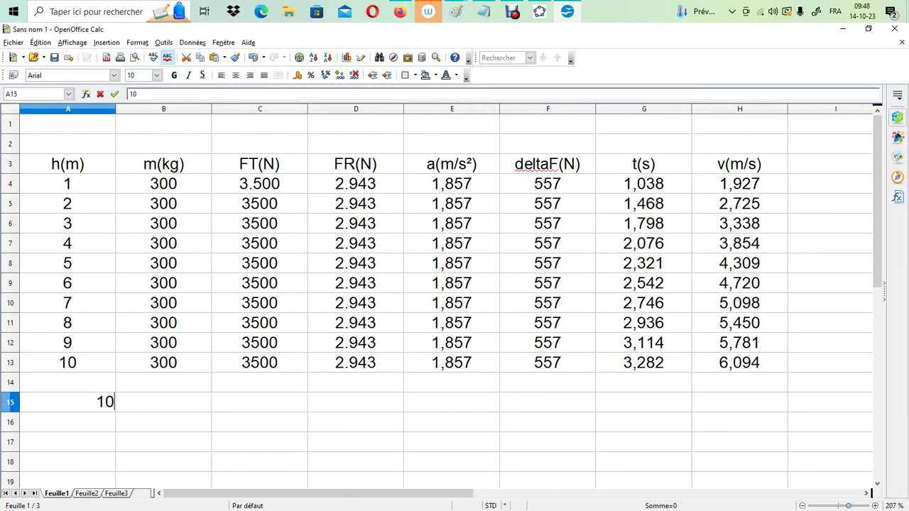
pyautogui.press('Return')
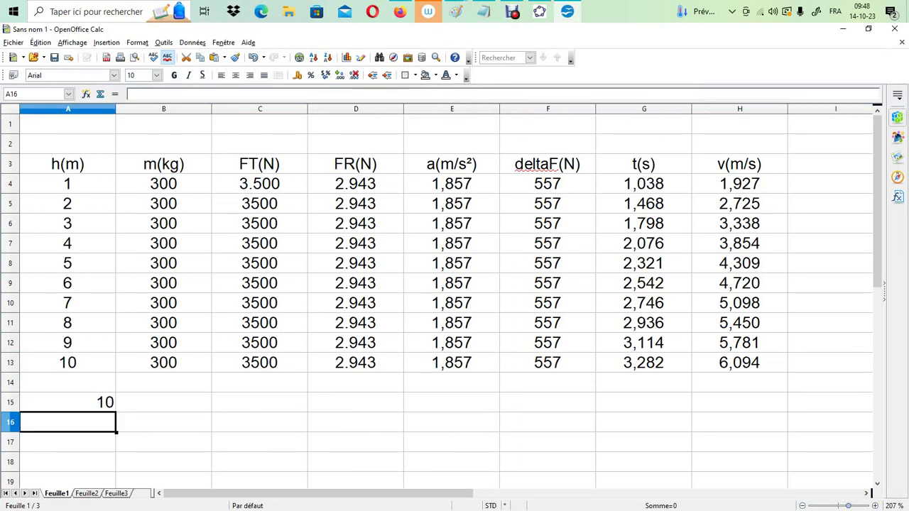
pyautogui.click(163, 402)
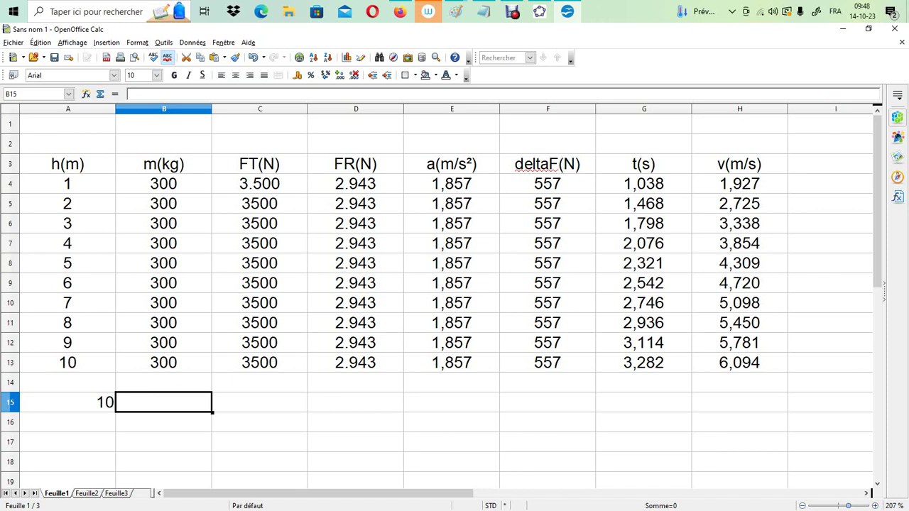
pyautogui.click(68, 382)
pyautogui.write('10')
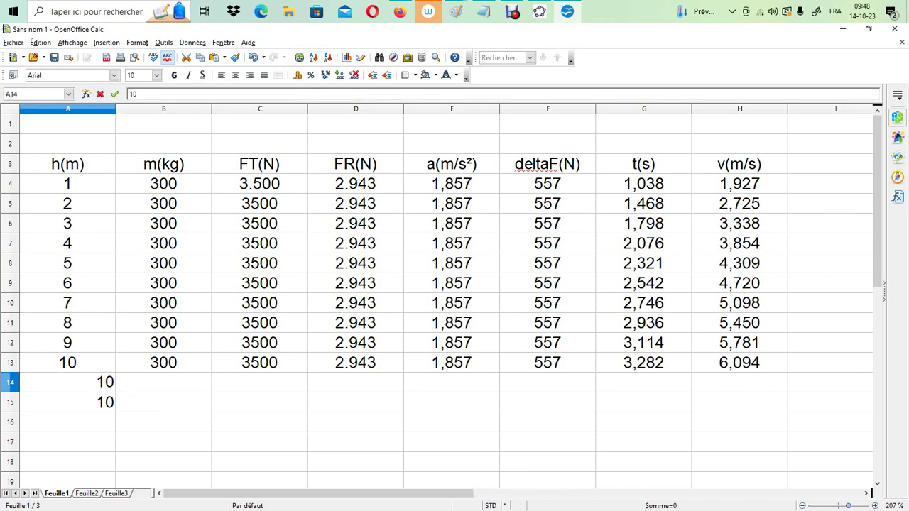
pyautogui.press('Return')
# Enter the masses 100, 200, 300, 400 and 500 kg in B14 to B18
pyautogui.click(164, 382)
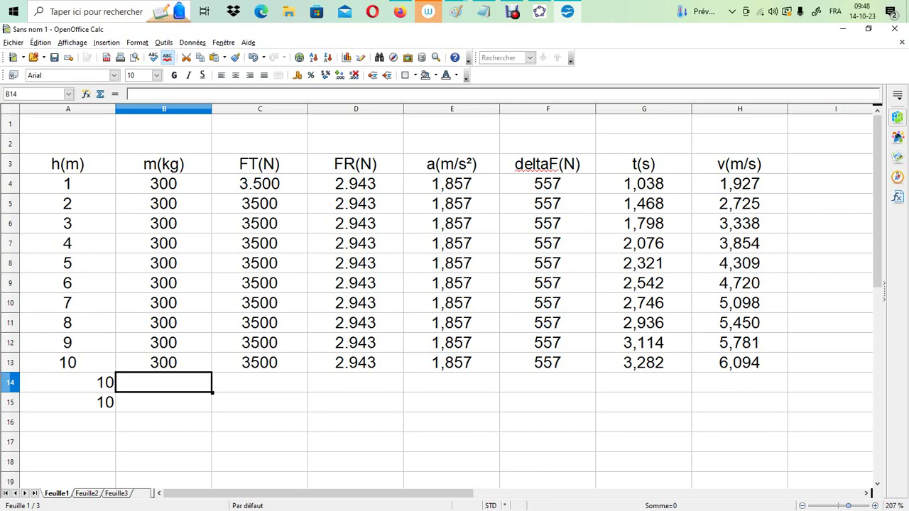
pyautogui.write('100')
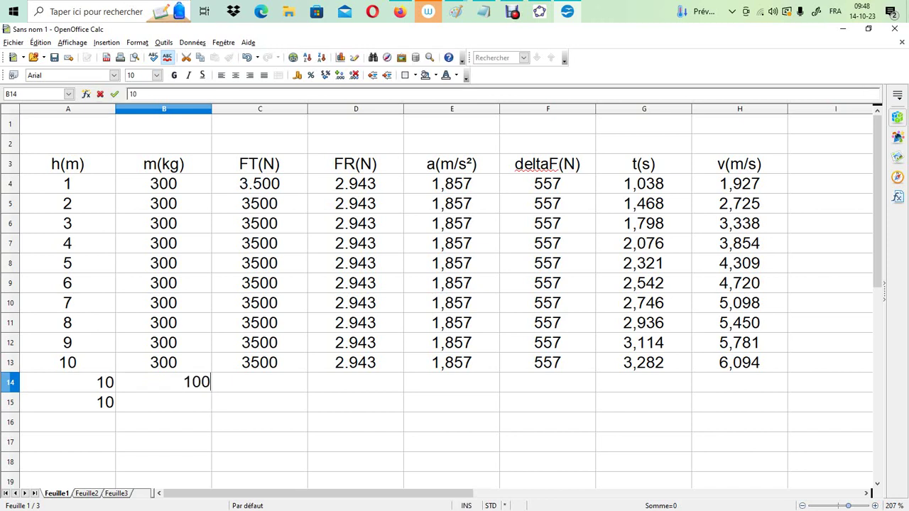
pyautogui.press('Return')
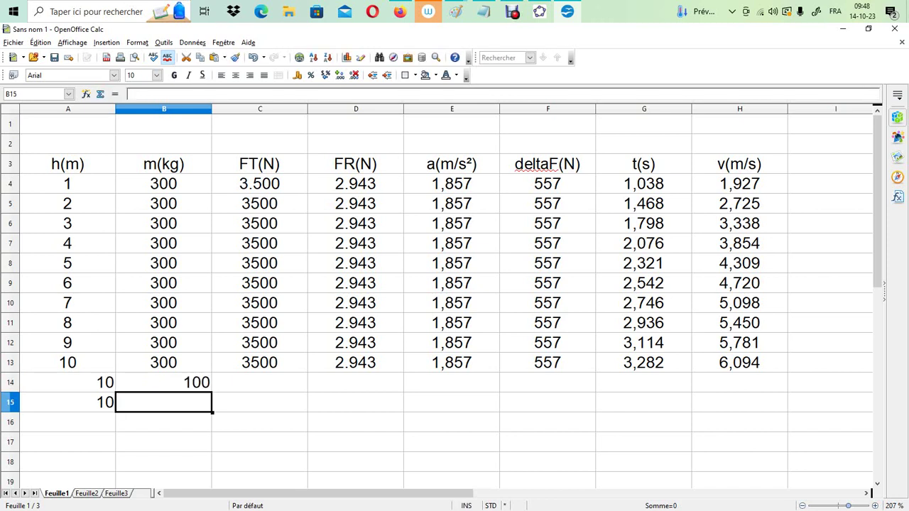
pyautogui.write('200')
pyautogui.press('Return')
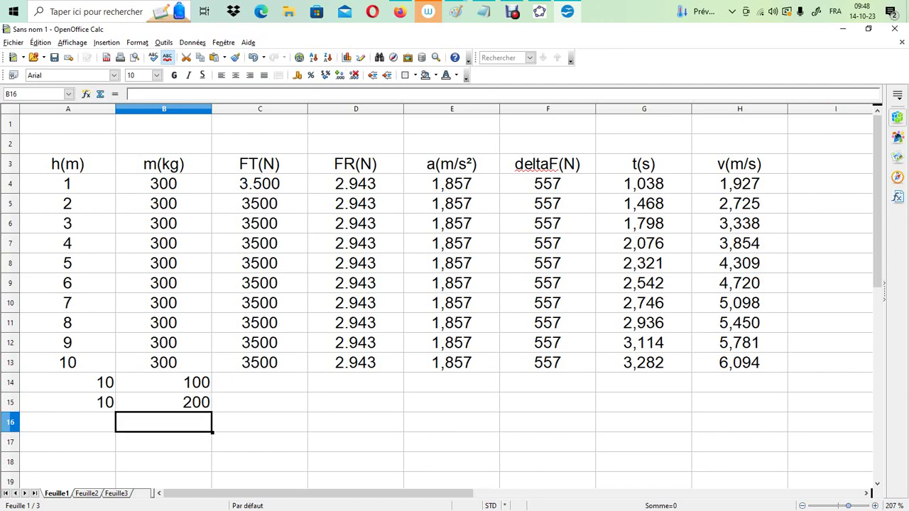
pyautogui.write('300')
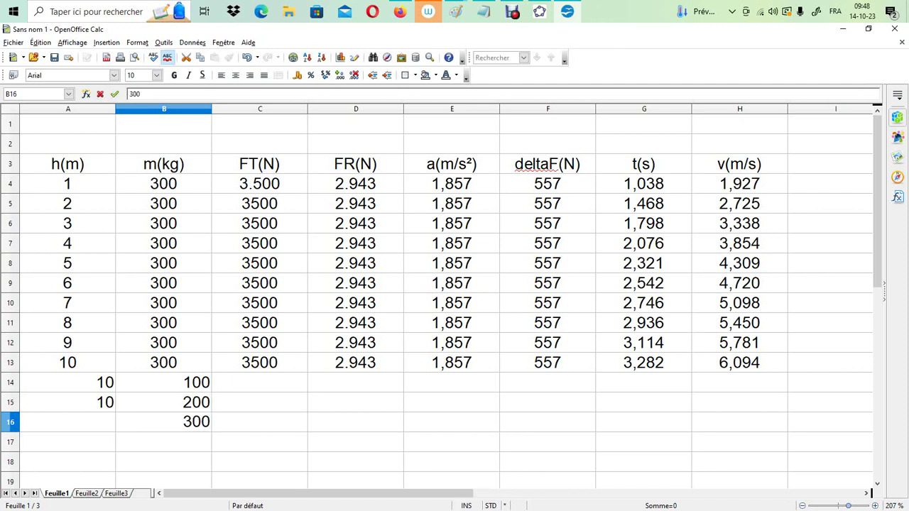
pyautogui.press('Return')
pyautogui.write('400')
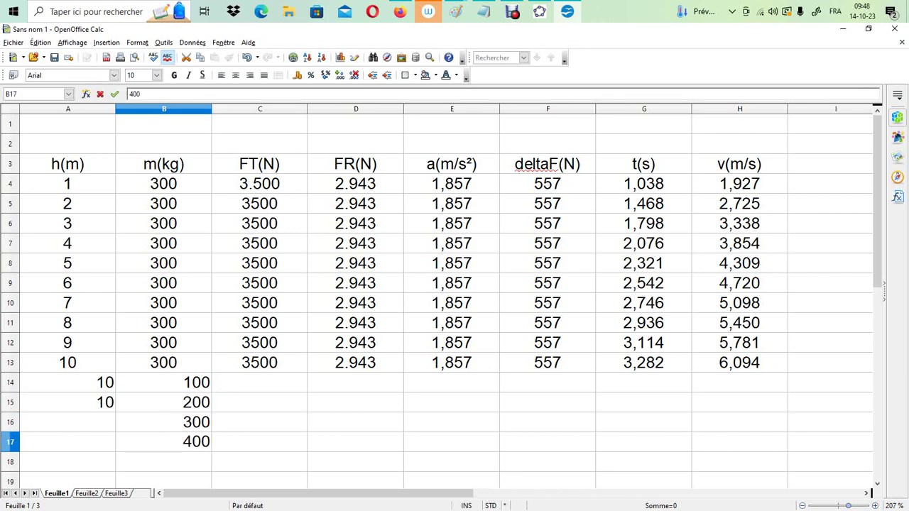
pyautogui.press('Return')
pyautogui.write('500')
pyautogui.press('Return')
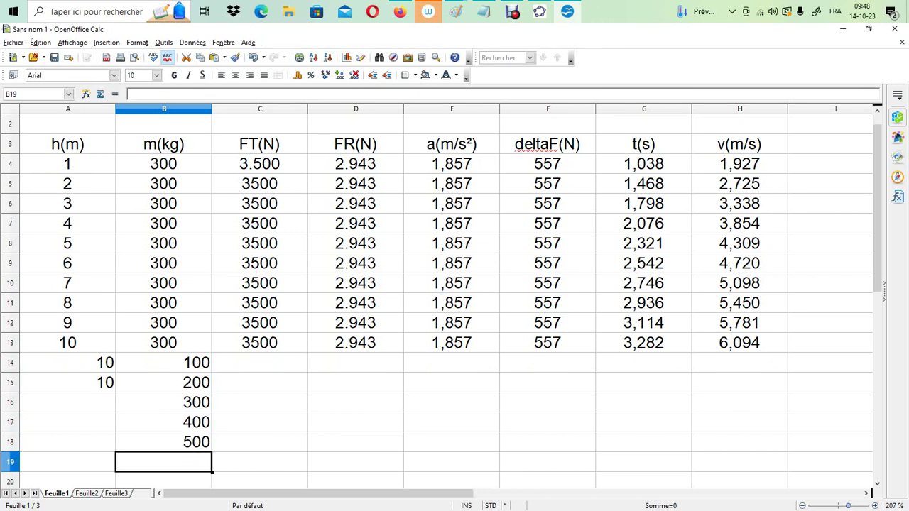
# Enter a height of 10 in A16, A17 and A18, and centre the range A14:H18 horizontally
pyautogui.click(67, 362)
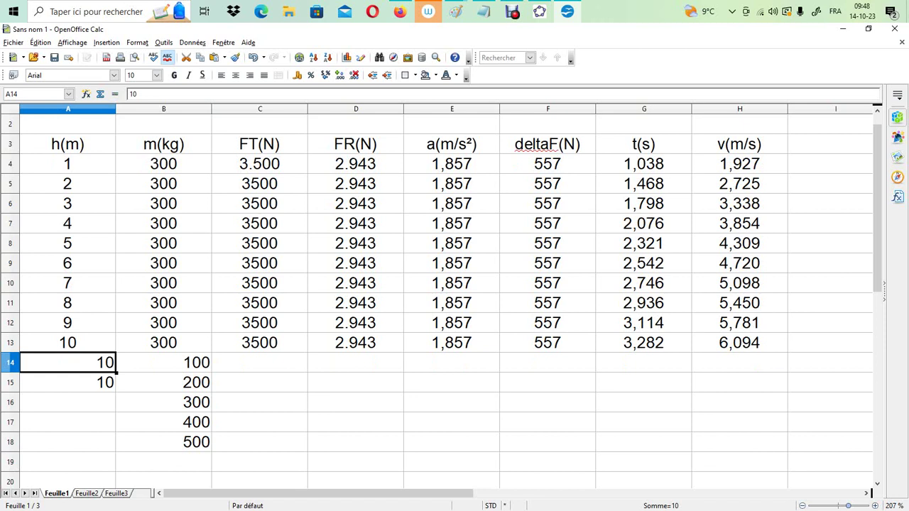
pyautogui.click(67, 382)
pyautogui.click(67, 402)
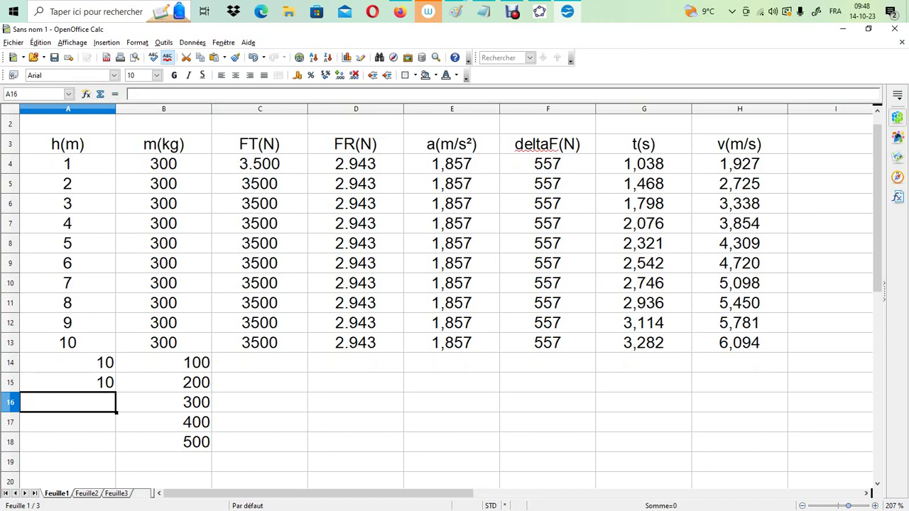
pyautogui.write('10')
pyautogui.press('Return')
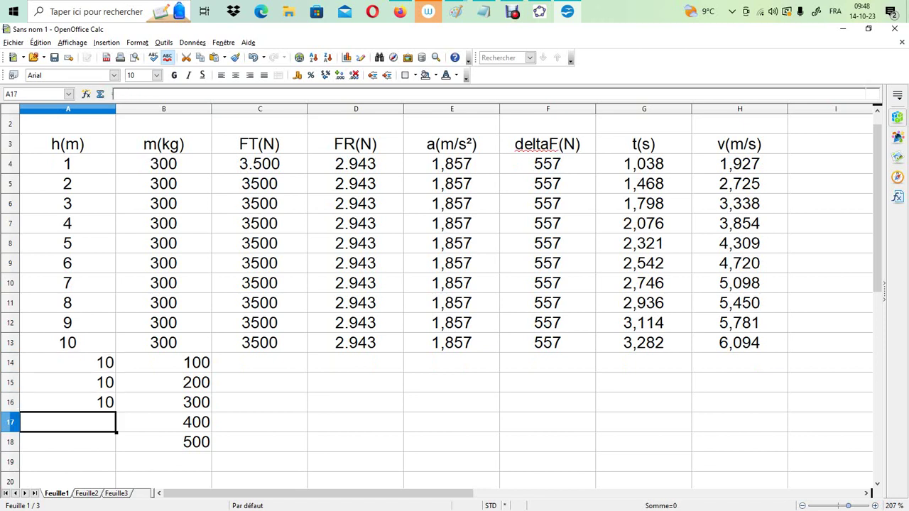
pyautogui.write('10')
pyautogui.press('Return')
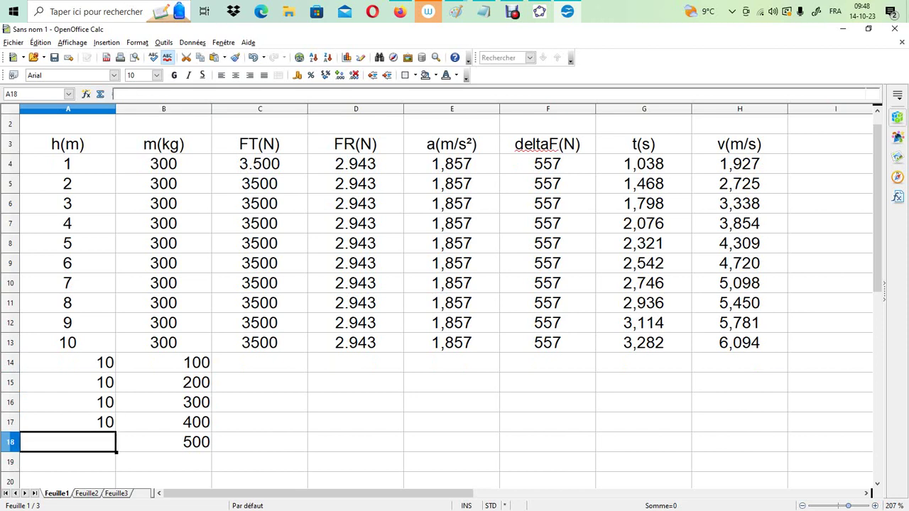
pyautogui.write('10')
pyautogui.press('Return')
pyautogui.moveTo(68, 362); pyautogui.dragTo(739, 442)
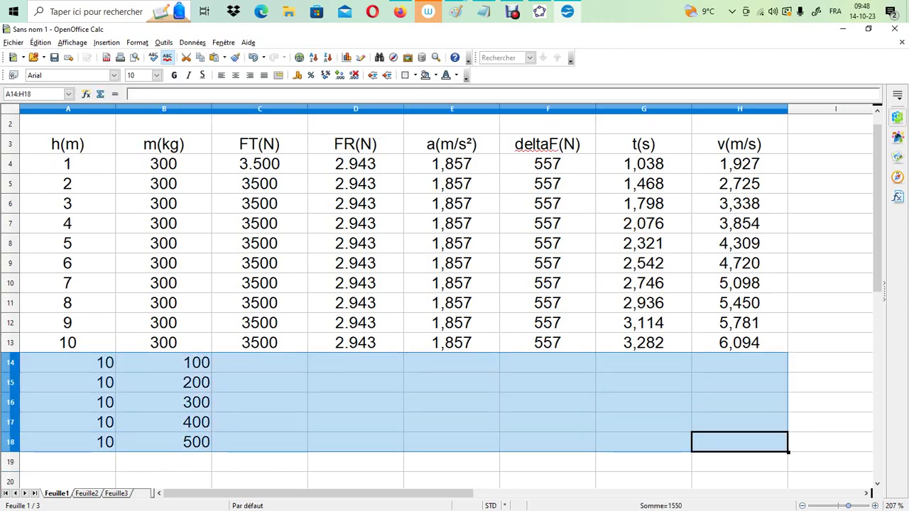
pyautogui.click(235, 75)
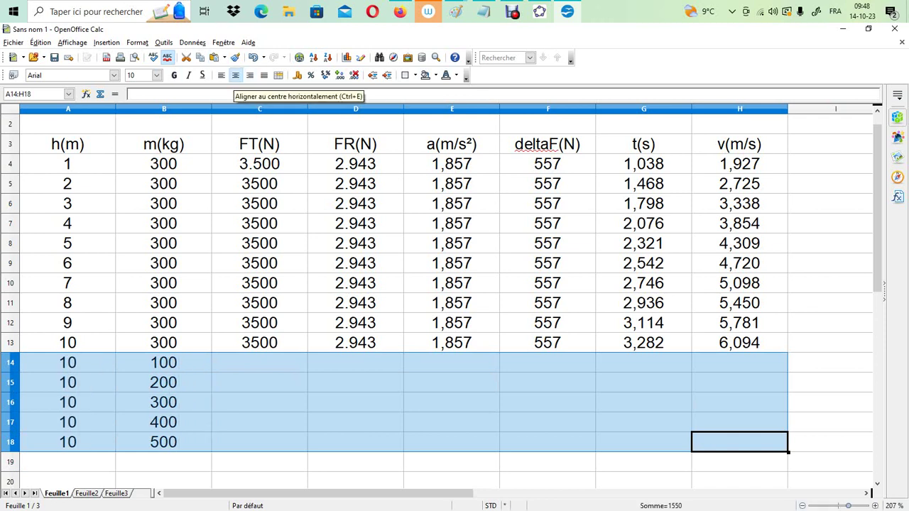
# Enter the formula =C13 in C14 and fill it down to C18 to repeat the FT force
pyautogui.click(260, 362)
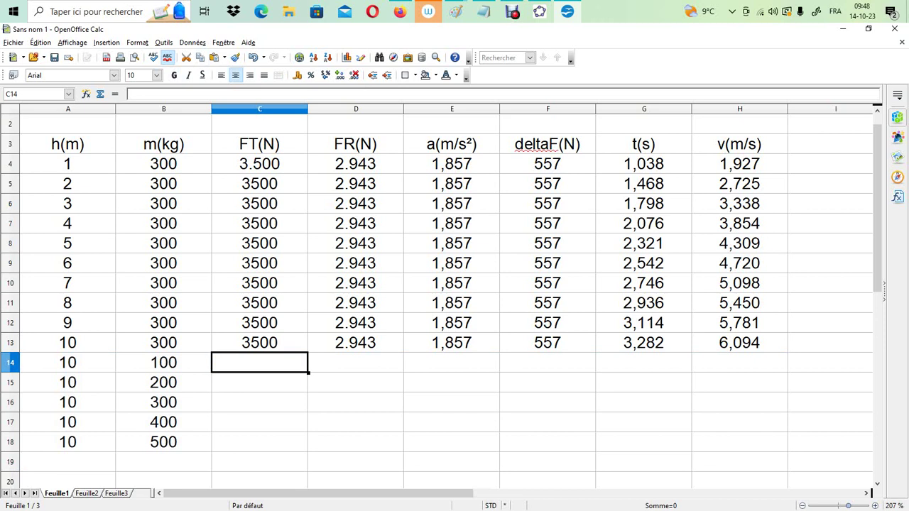
pyautogui.write('=')
pyautogui.press('Up')
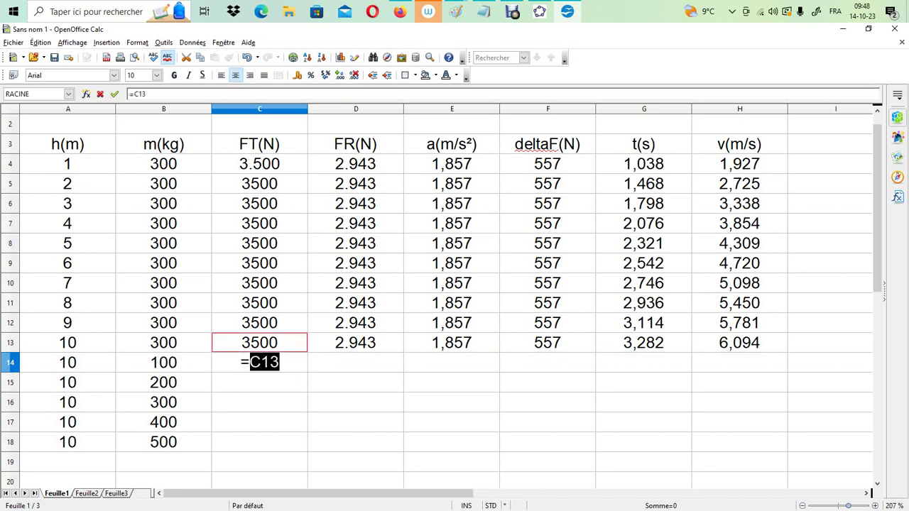
pyautogui.press('Return')
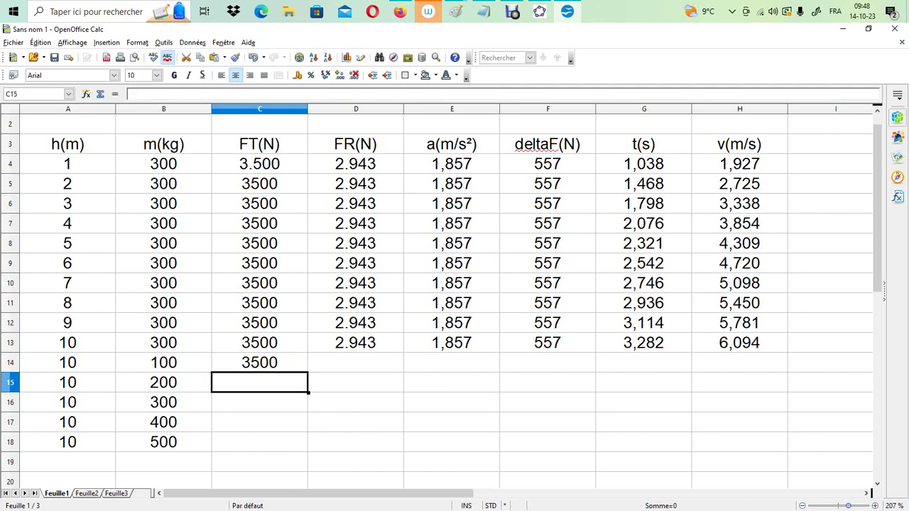
pyautogui.press('Up')
pyautogui.moveTo(309, 373); pyautogui.dragTo(308, 446)
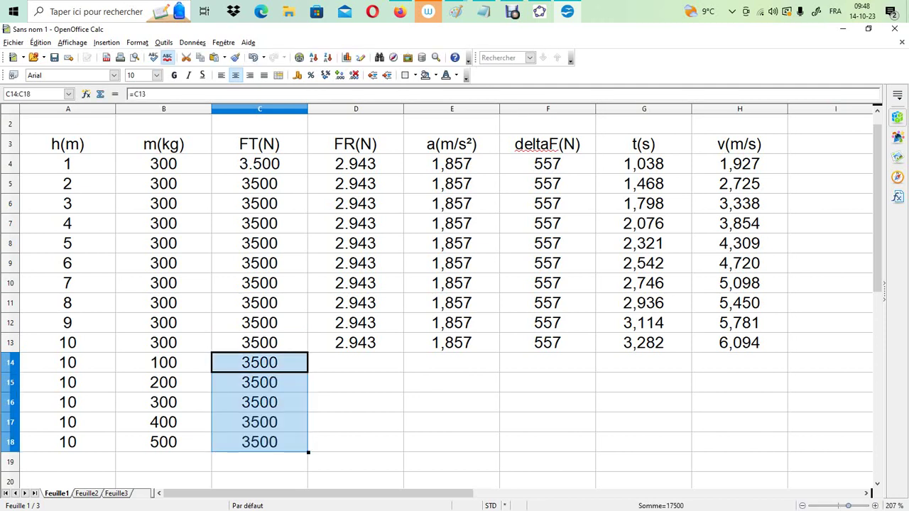
# Fill the FR formula from D13 down to D18 and the acceleration formula from E13 down to E18
pyautogui.click(355, 362)
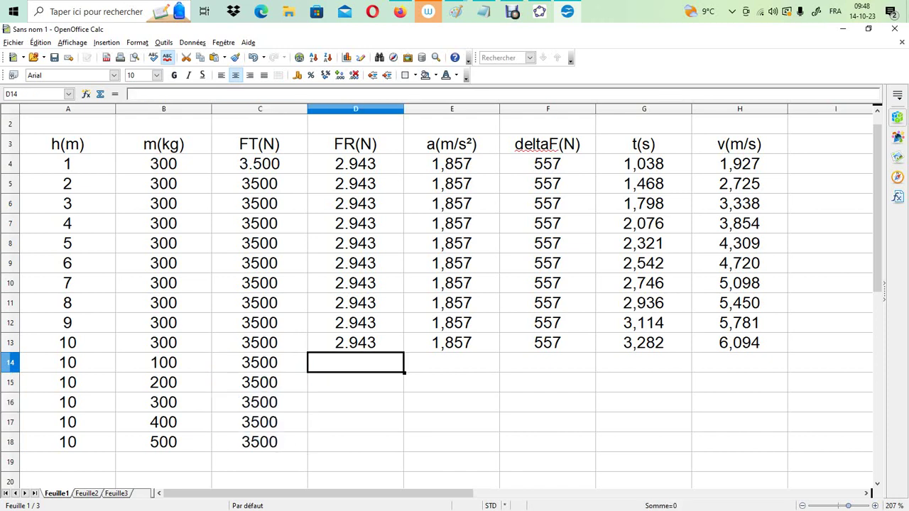
pyautogui.click(355, 343)
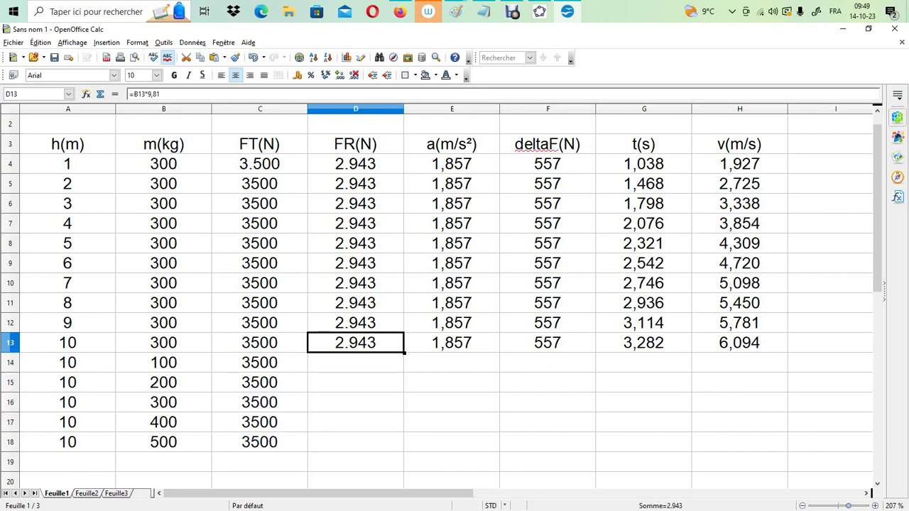
pyautogui.moveTo(404, 353); pyautogui.dragTo(387, 444)
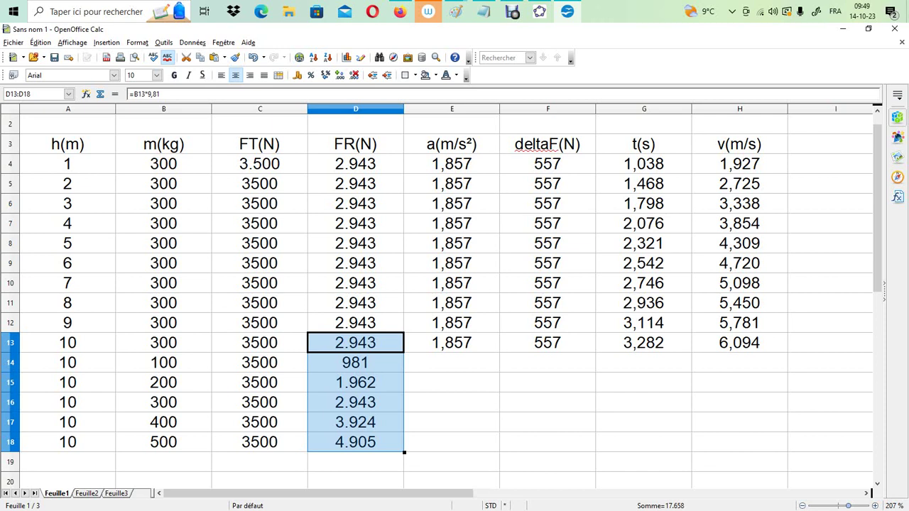
pyautogui.click(452, 343)
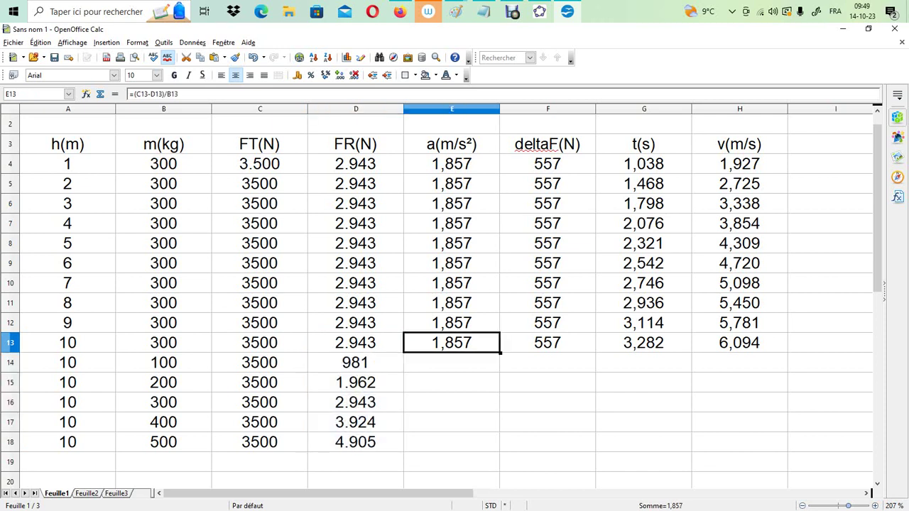
pyautogui.moveTo(501, 353); pyautogui.dragTo(500, 442)
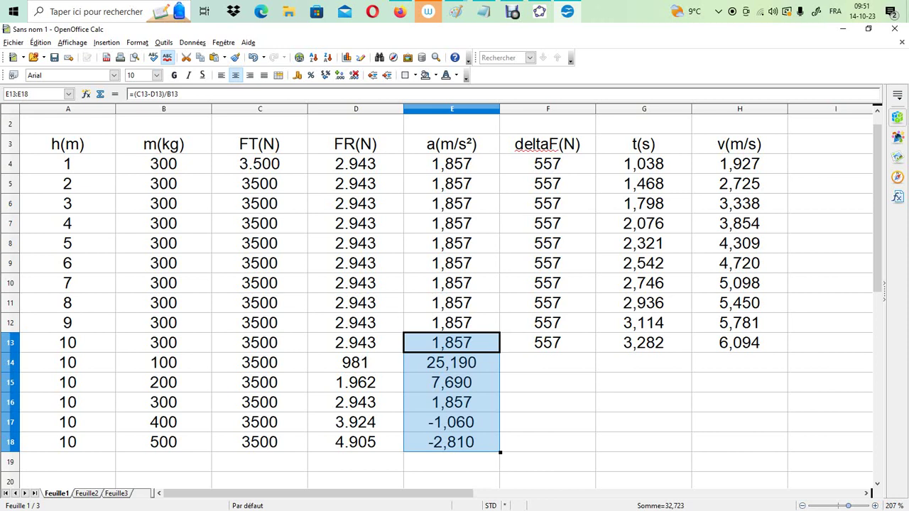
# Fill the deltaF formula =C13-D13 from F13 down to F18
pyautogui.click(548, 362)
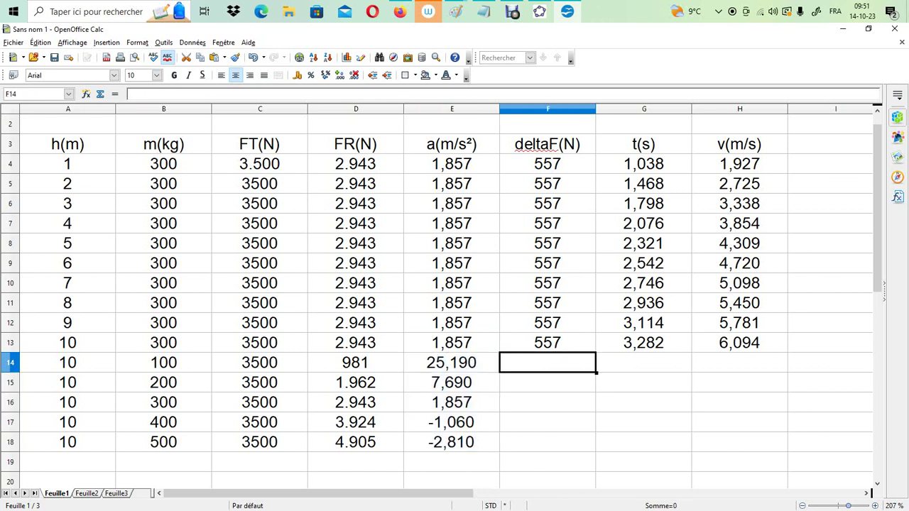
pyautogui.click(548, 342)
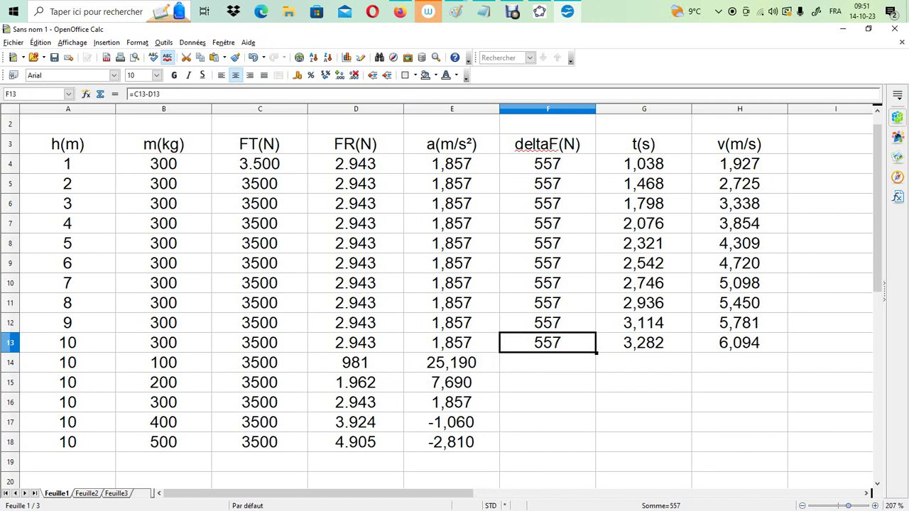
pyautogui.moveTo(596, 352); pyautogui.dragTo(591, 445)
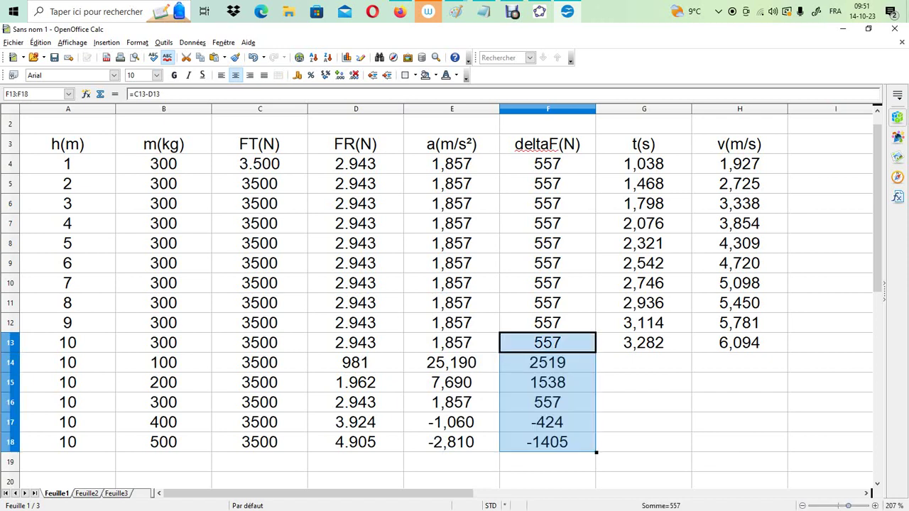
# Fill the time formula =RACINE(A13*2/E13) from G13 down to G18
pyautogui.click(643, 422)
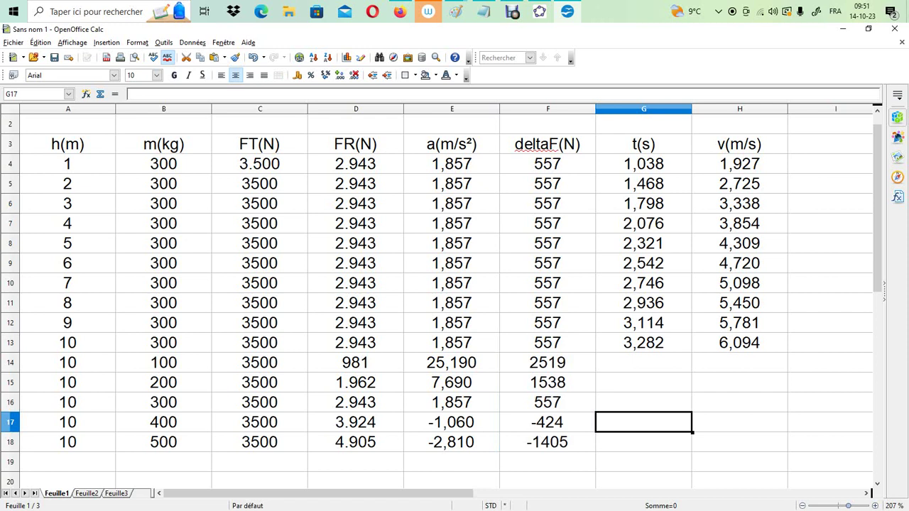
pyautogui.click(644, 343)
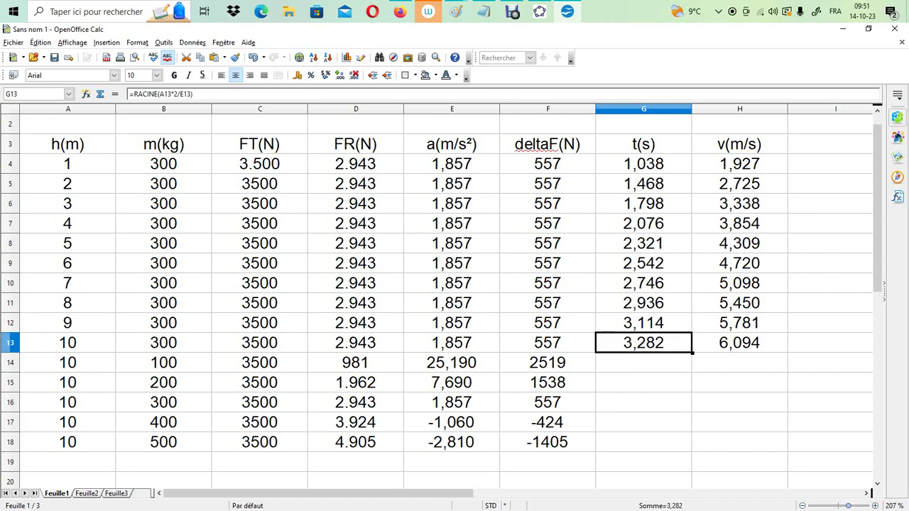
pyautogui.click(740, 362)
pyautogui.click(644, 342)
pyautogui.moveTo(692, 352); pyautogui.dragTo(692, 447)
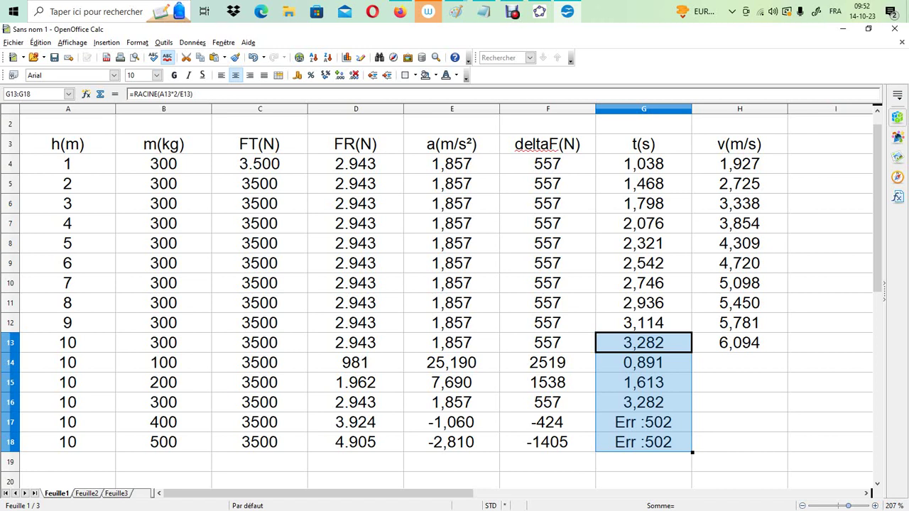
# Fill the speed formula =E13*G13 from H13 down to H18
pyautogui.click(740, 362)
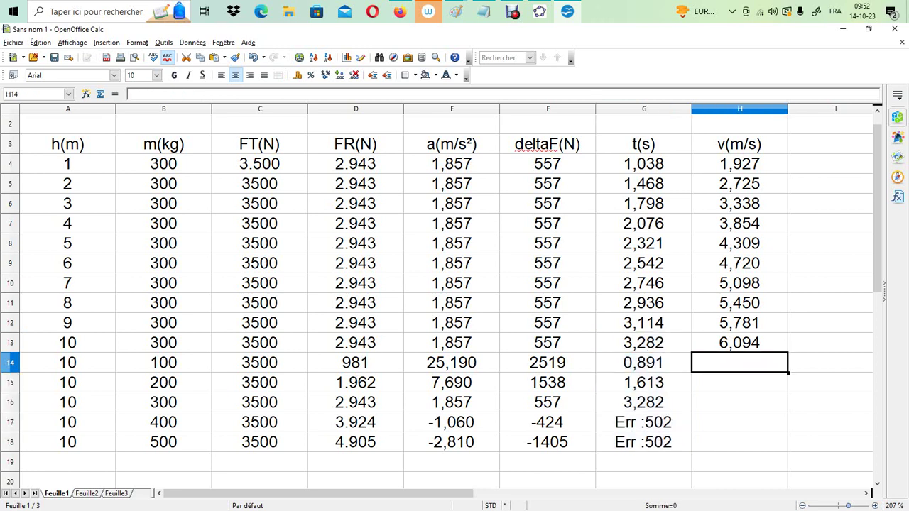
pyautogui.click(740, 342)
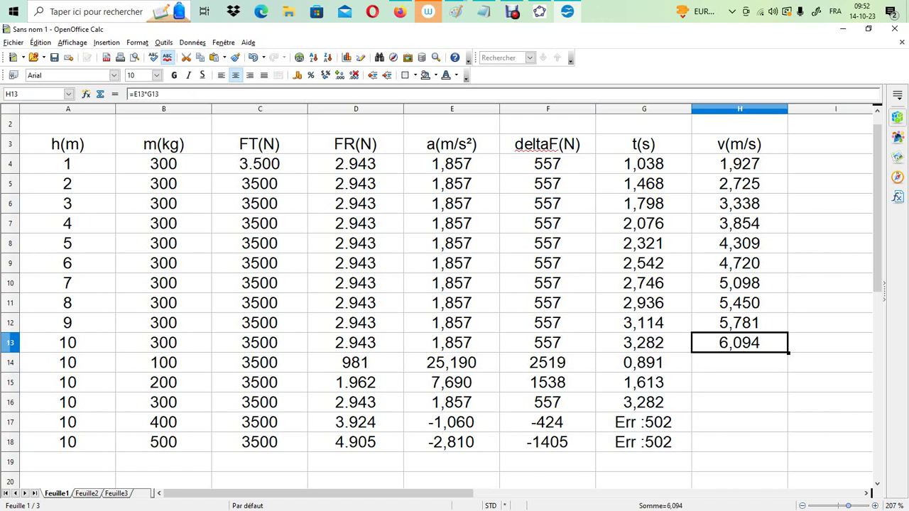
pyautogui.moveTo(793, 358); pyautogui.dragTo(788, 444)
pyautogui.click(739, 342)
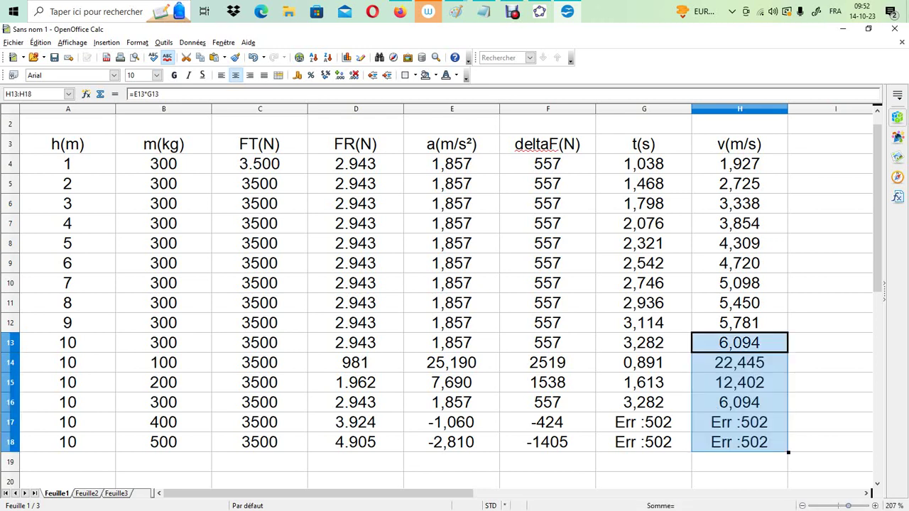
pyautogui.click(830, 403)
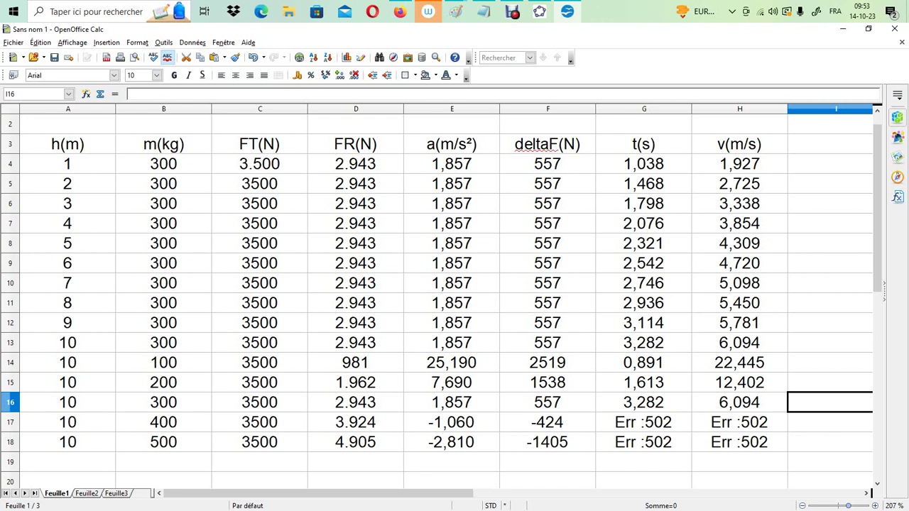
# Enter a height of 10 in A19 to A22 and centre these cells horizontally
pyautogui.click(68, 462)
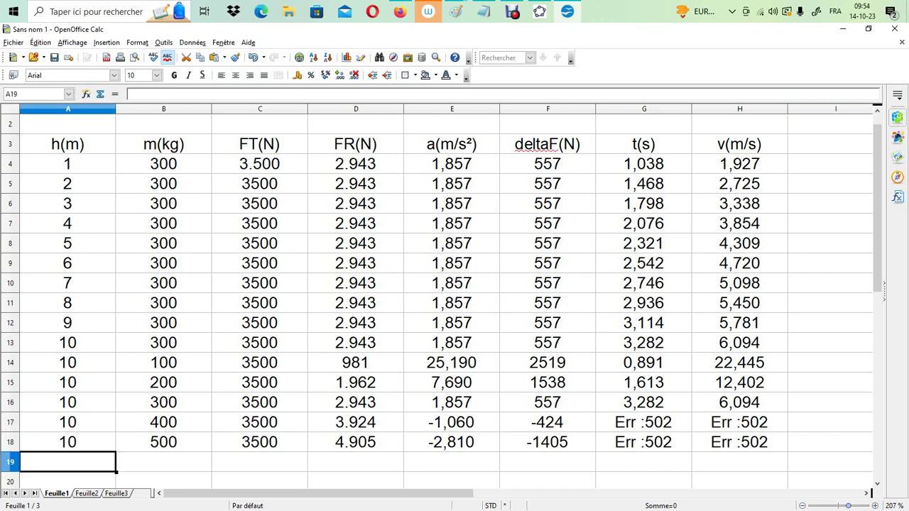
pyautogui.write('10')
pyautogui.press('Return')
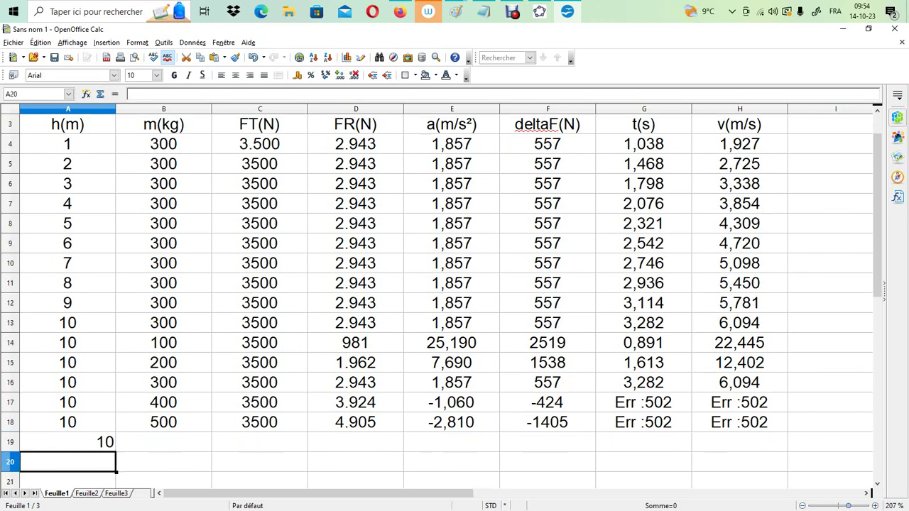
pyautogui.write('10')
pyautogui.press('Return')
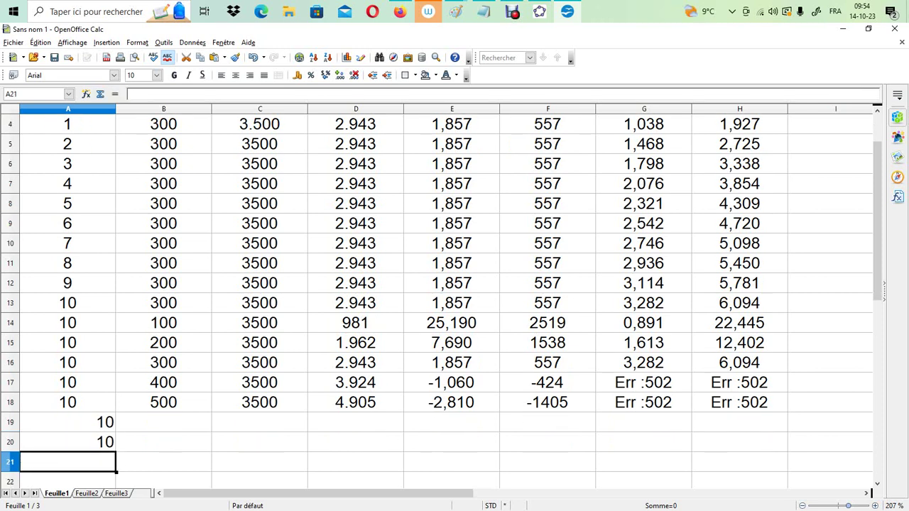
pyautogui.write('10')
pyautogui.press('Return')
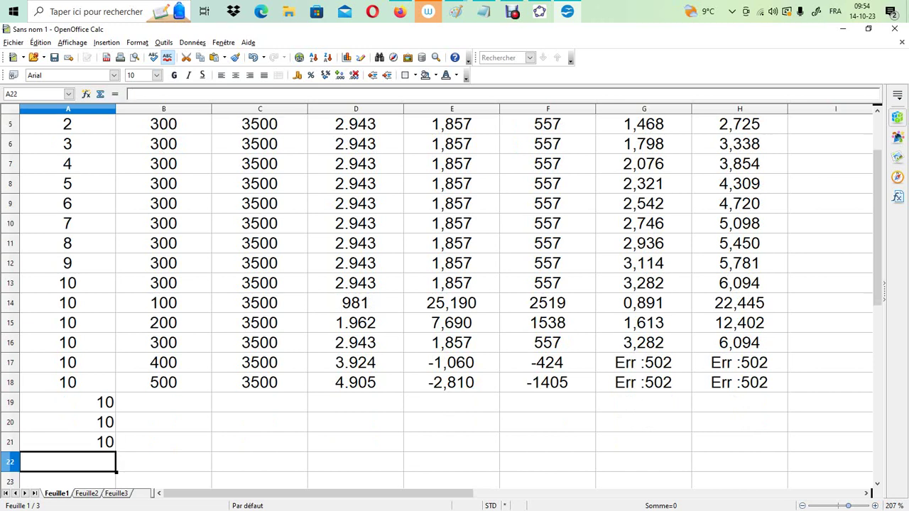
pyautogui.write('10')
pyautogui.press('Return')
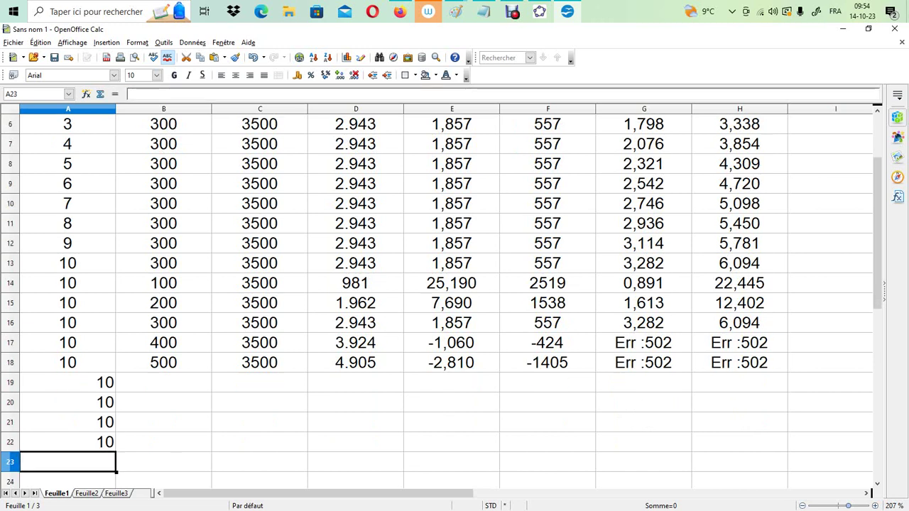
pyautogui.moveTo(67, 382); pyautogui.dragTo(67, 442)
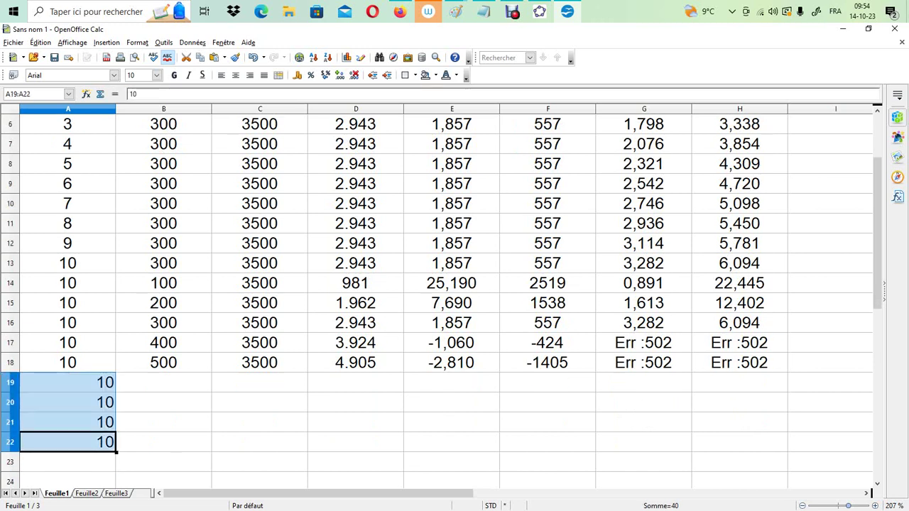
pyautogui.click(236, 75)
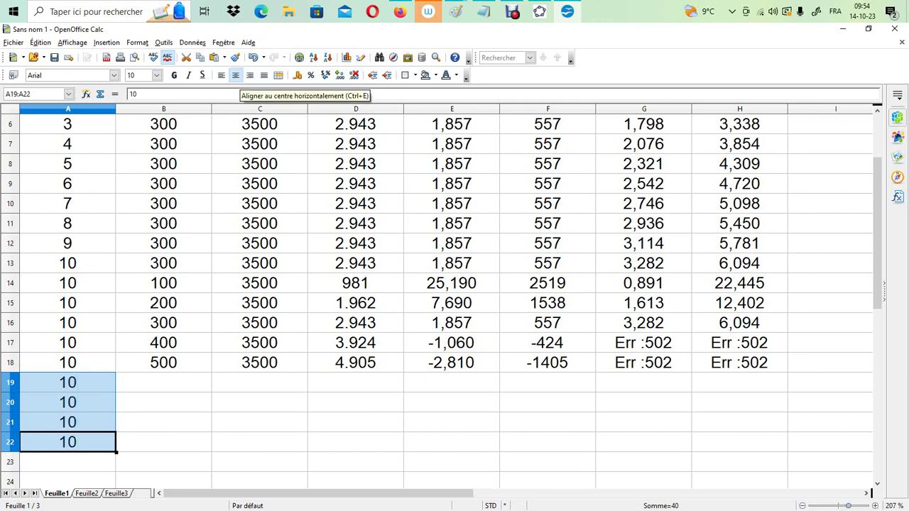
# Enter a mass of 500 kg in B19 to B22 and centre these cells horizontally
pyautogui.click(163, 382)
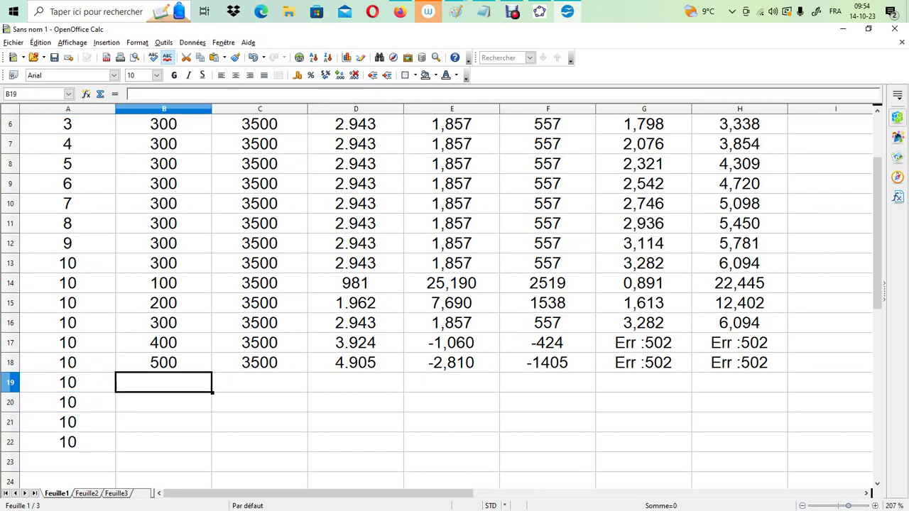
pyautogui.write('500')
pyautogui.press('Return')
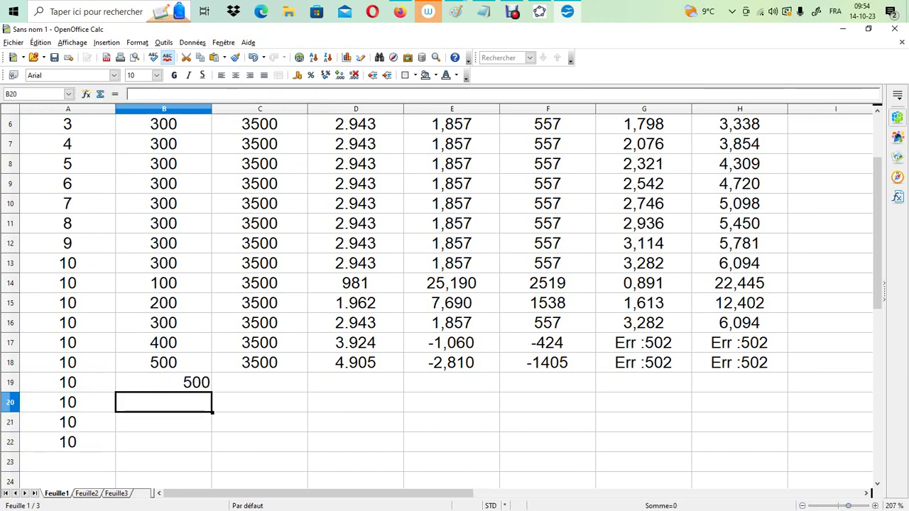
pyautogui.write('500500')
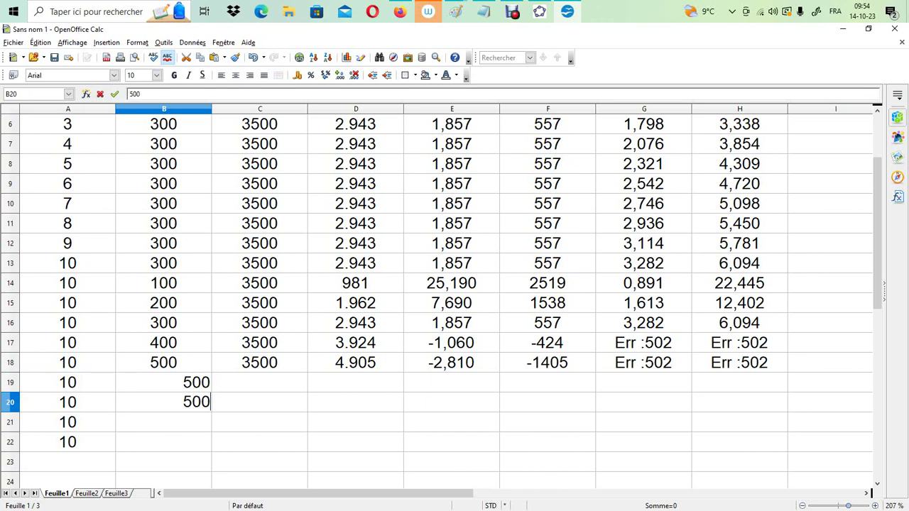
pyautogui.press('BackSpace')
pyautogui.press('BackSpace')
pyautogui.press('BackSpace')
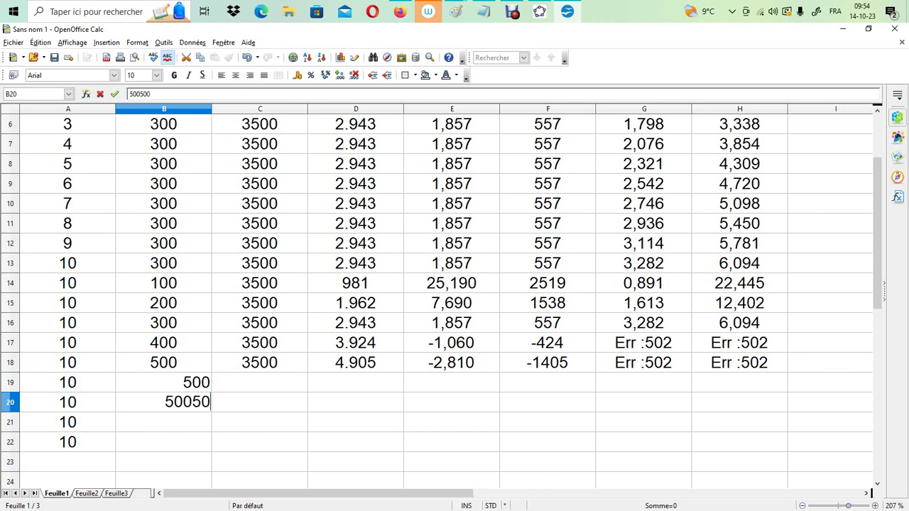
pyautogui.press('Return')
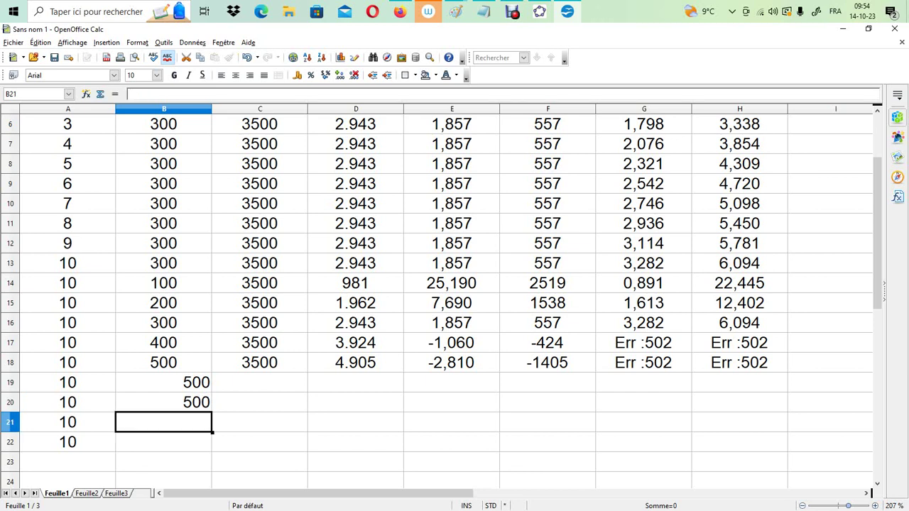
pyautogui.write('500')
pyautogui.press('Return')
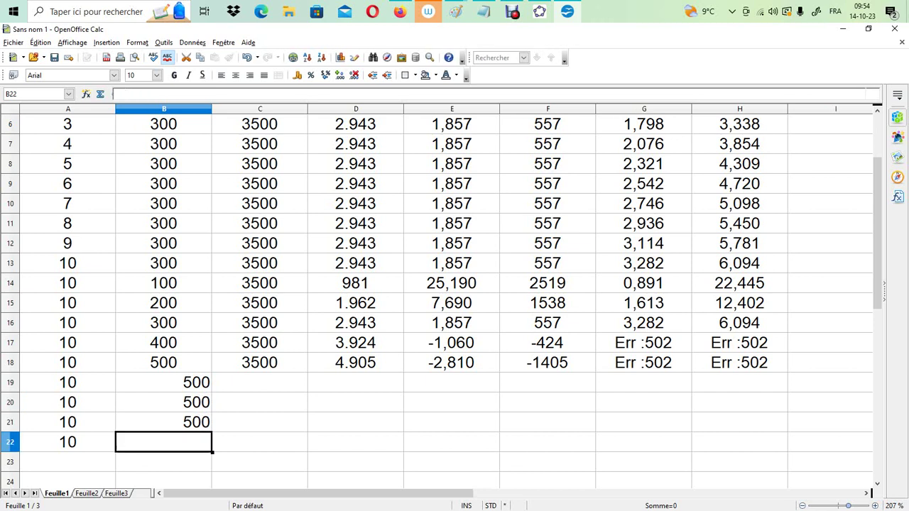
pyautogui.write('500')
pyautogui.press('Return')
pyautogui.moveTo(164, 382); pyautogui.dragTo(163, 441)
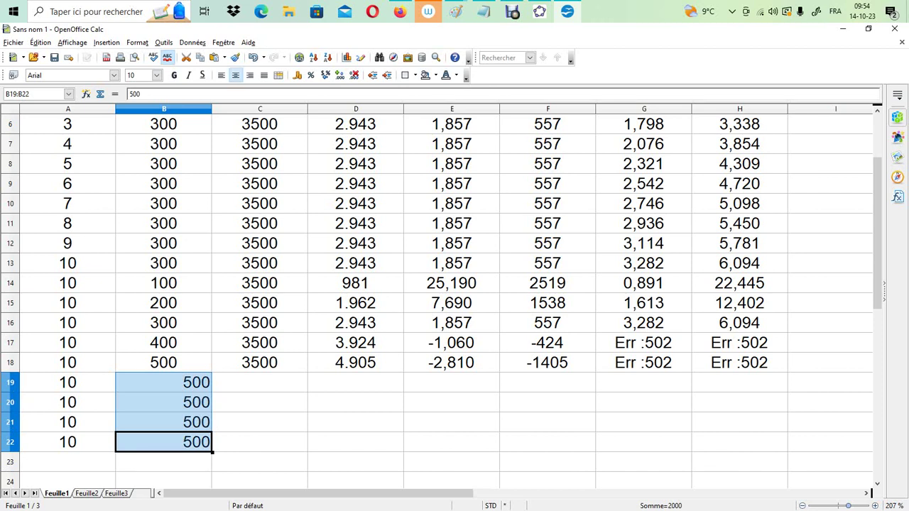
pyautogui.click(236, 75)
# Enter traction forces of 5000, 6000, 7000 and 8000 in cells C19 to C22
pyautogui.click(260, 383)
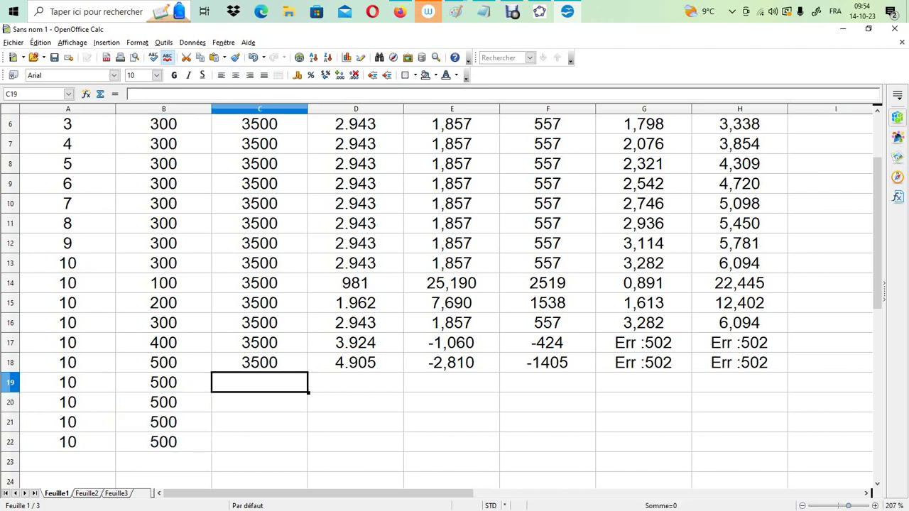
pyautogui.write('25')
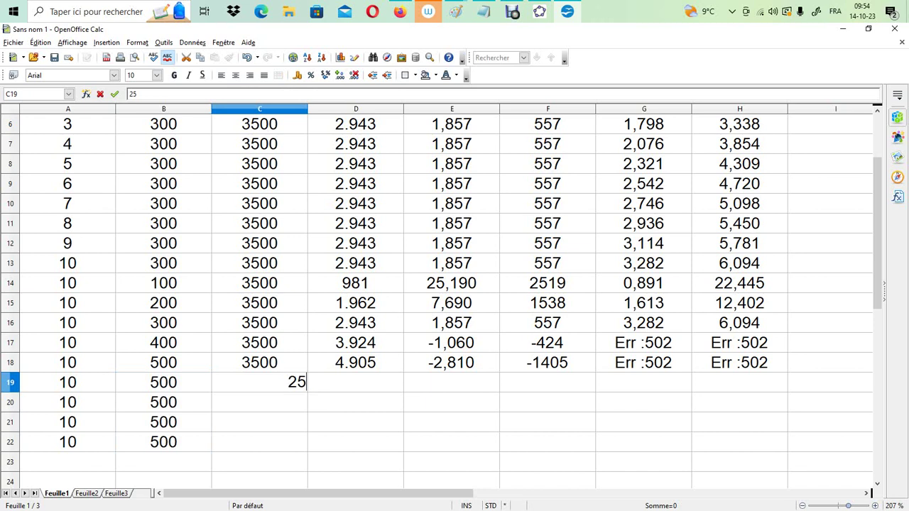
pyautogui.press('BackSpace')
pyautogui.press('BackSpace')
pyautogui.write('5000')
pyautogui.press('Return')
pyautogui.write('6000')
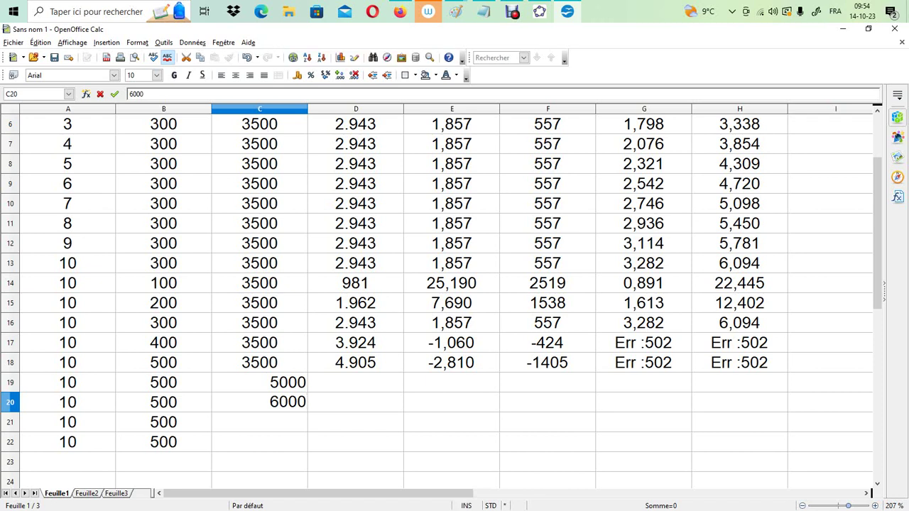
pyautogui.press('Return')
pyautogui.write('7')
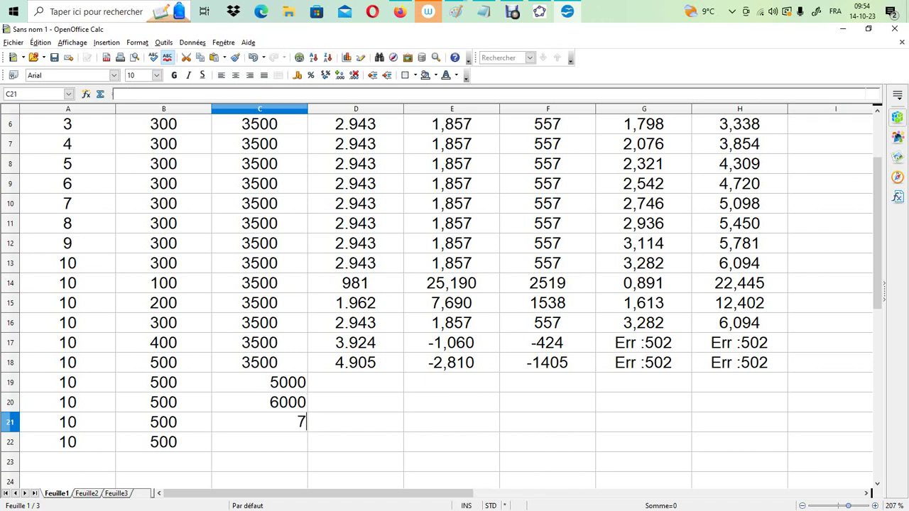
pyautogui.write('000')
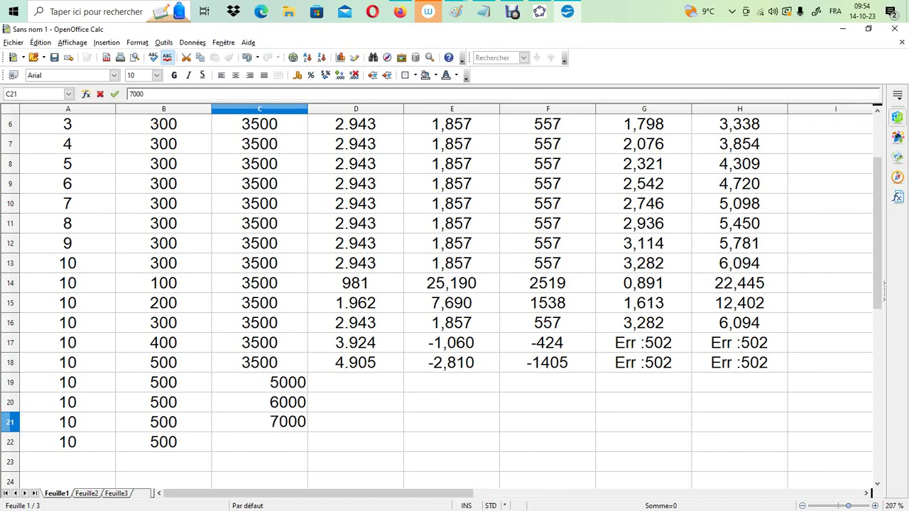
pyautogui.press('Return')
pyautogui.write('800')
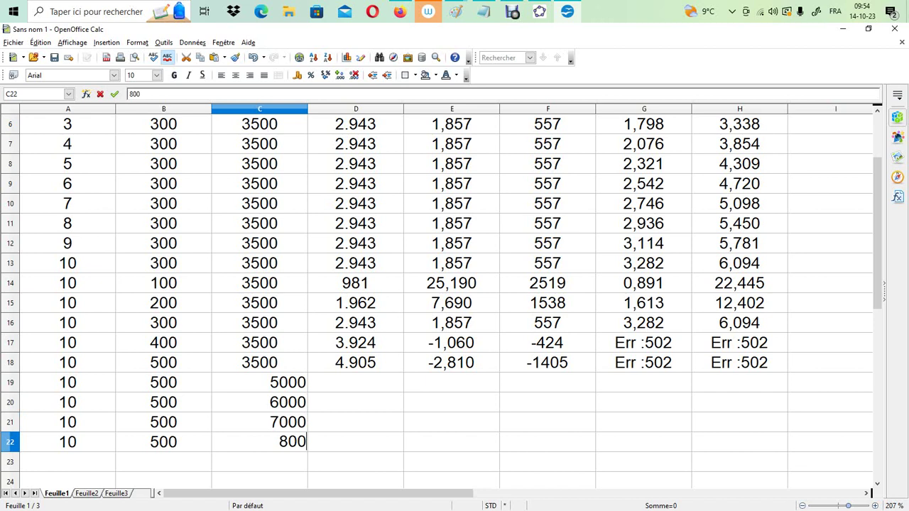
pyautogui.write('0')
pyautogui.press('Return')
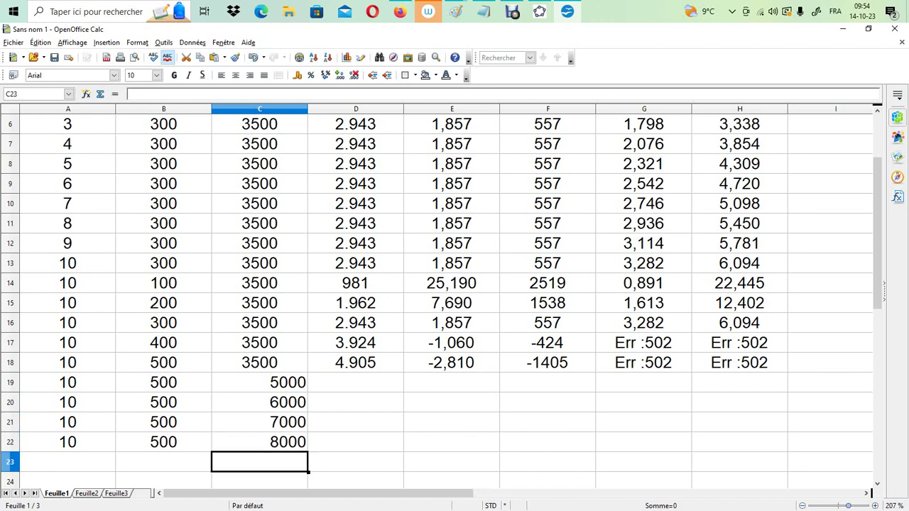
# Centre the traction force values in C19 to C22 horizontally
pyautogui.press('Up')
pyautogui.press('Up')
pyautogui.press('Up')
pyautogui.press('Up')
pyautogui.hotkey('shift', 'Down')
pyautogui.hotkey('shift', 'Down')
pyautogui.hotkey('shift', 'Down')
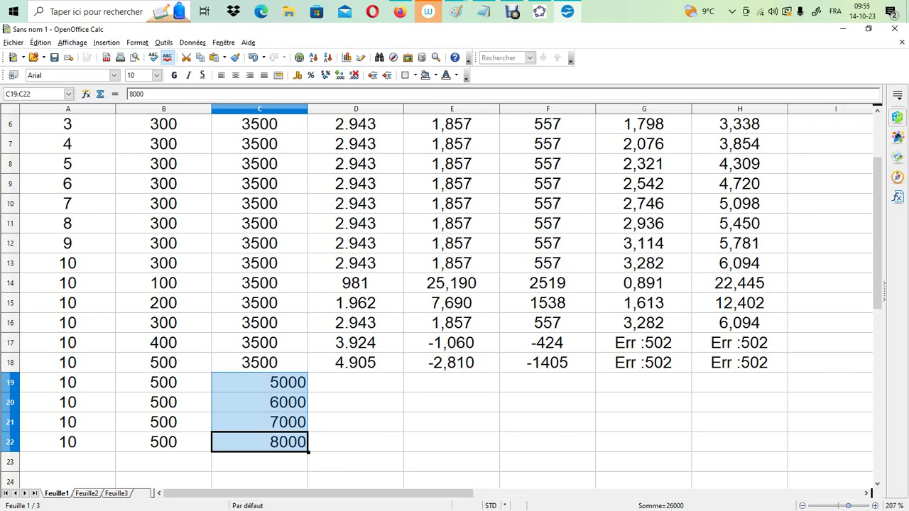
pyautogui.click(235, 75)
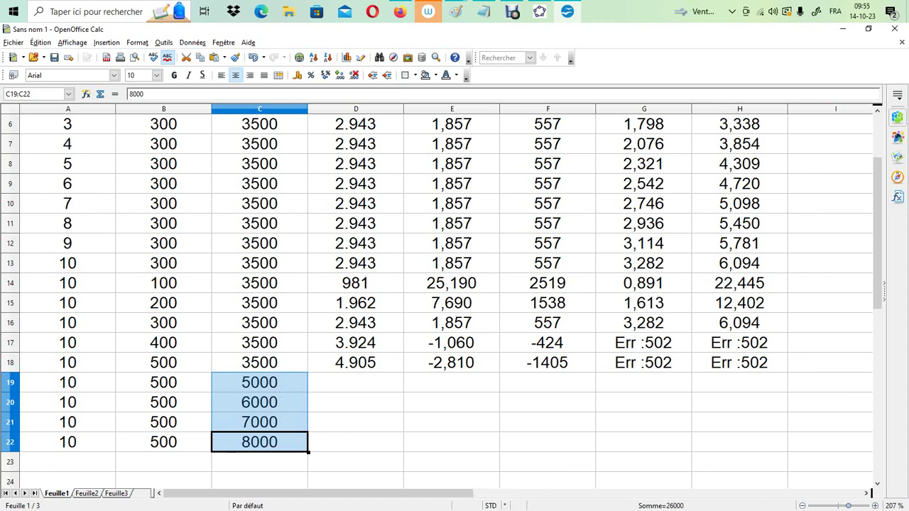
# Fill the formula =B18*9,81 from D18 down to D22 and the acceleration formula =(C18-D18)/B18 from E18 down to E22
pyautogui.click(355, 362)
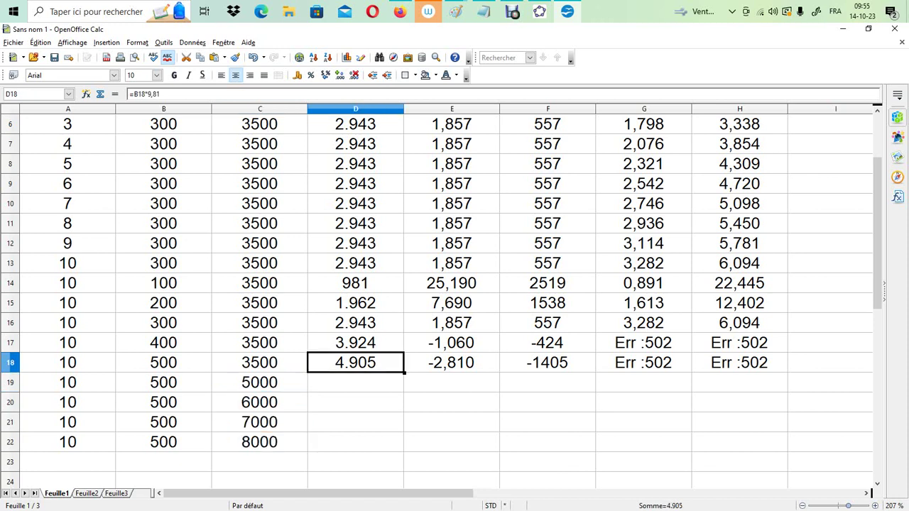
pyautogui.moveTo(404, 373); pyautogui.dragTo(404, 448)
pyautogui.click(451, 383)
pyautogui.click(452, 362)
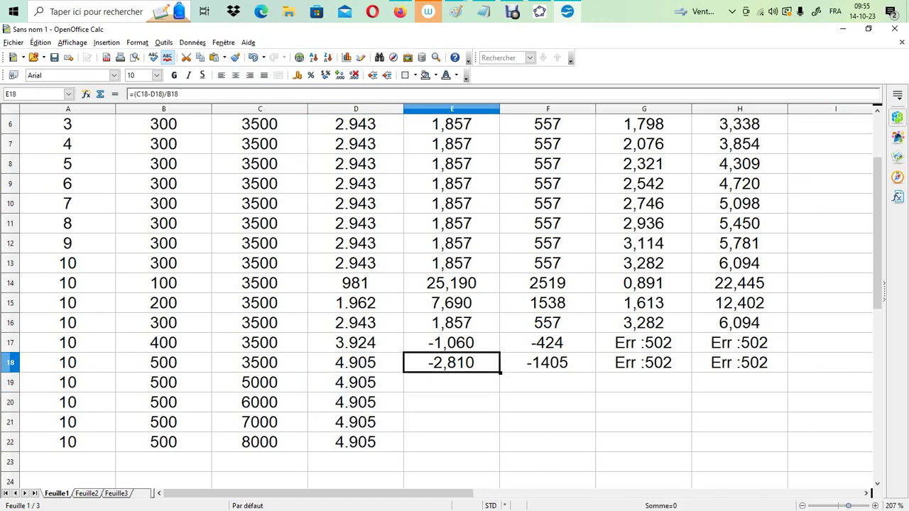
pyautogui.moveTo(500, 373); pyautogui.dragTo(500, 452)
# Fill the net force formula =C18-D18 from F18 down to F22
pyautogui.click(548, 422)
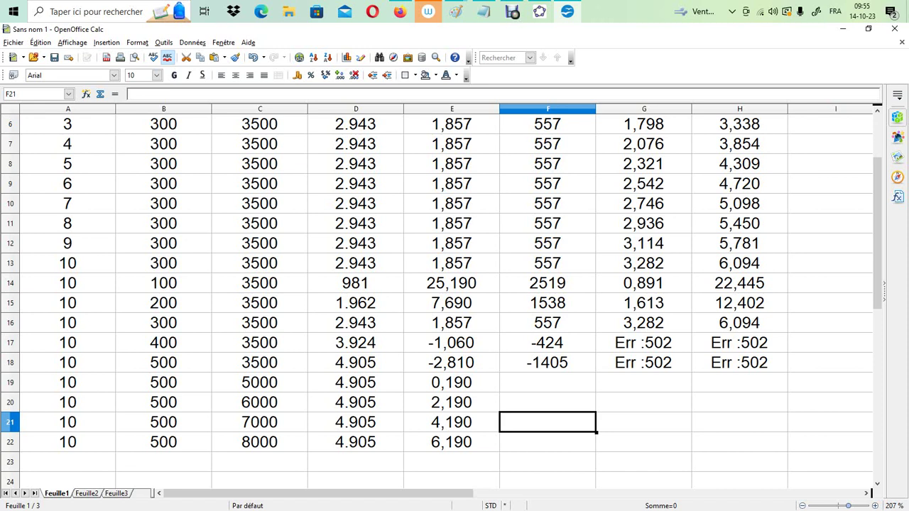
pyautogui.click(547, 363)
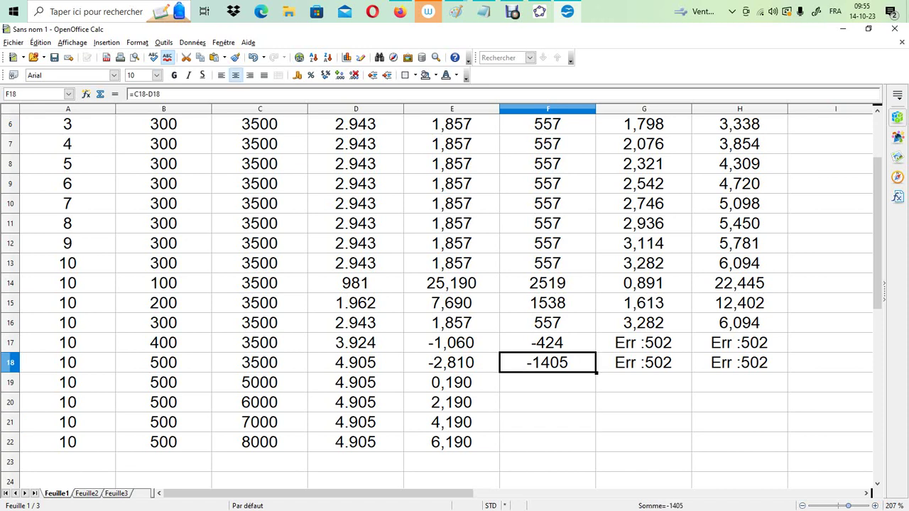
pyautogui.moveTo(597, 372); pyautogui.dragTo(597, 452)
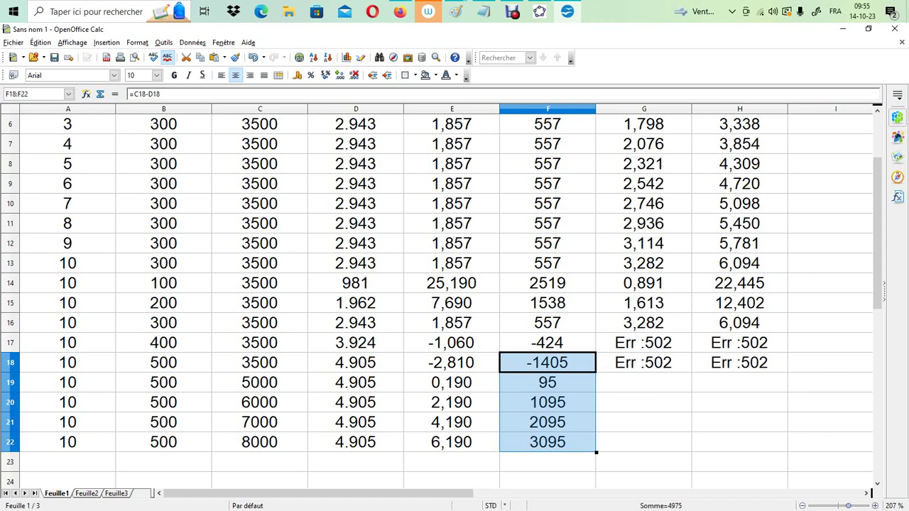
# Fill the time formula =RACINE(A18*2/E18) from G18 and the speed formula from H18 down to row 22
pyautogui.click(643, 382)
pyautogui.click(644, 362)
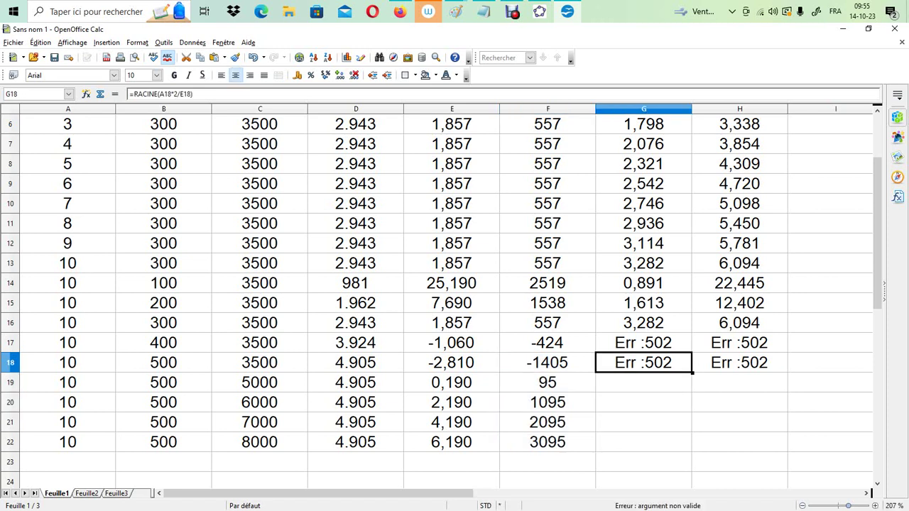
pyautogui.moveTo(692, 372); pyautogui.dragTo(682, 446)
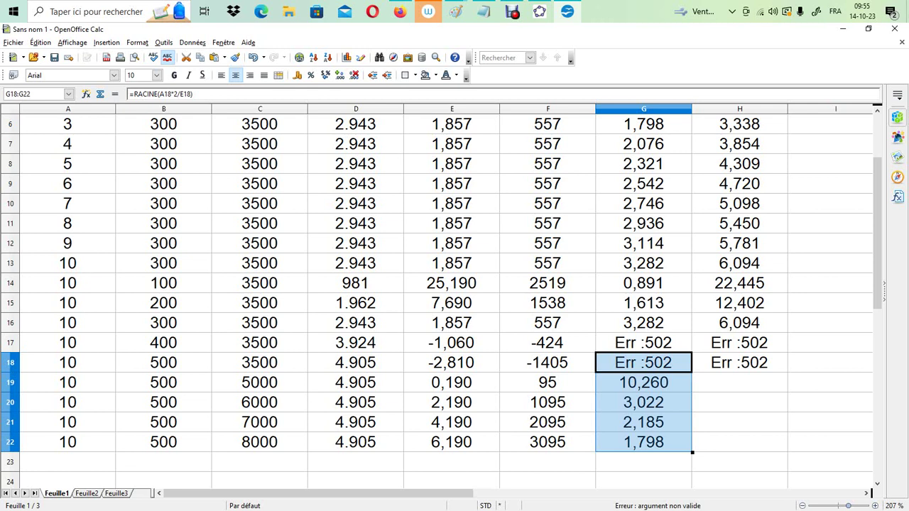
pyautogui.click(740, 362)
pyautogui.moveTo(788, 372); pyautogui.dragTo(778, 446)
pyautogui.click(830, 442)
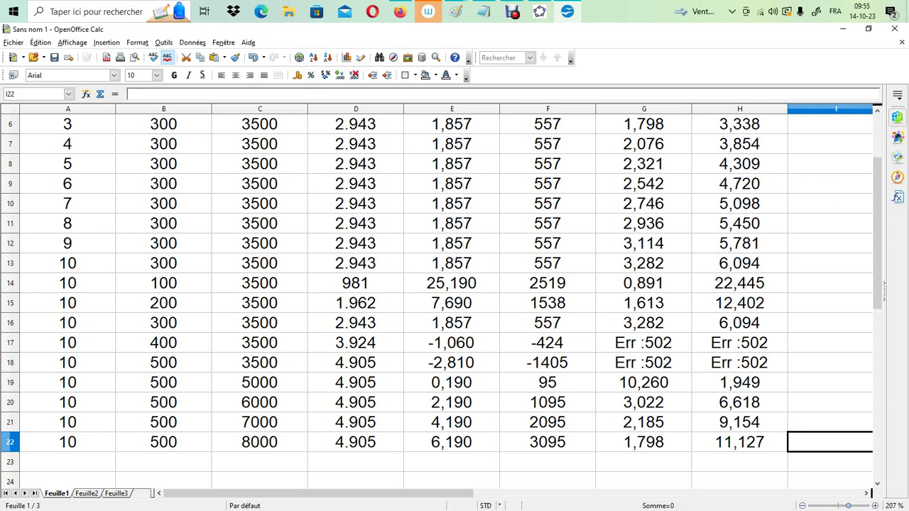
# Switch to Paint and open a new blank canvas in a separate window
pyautogui.moveTo(456, 11)
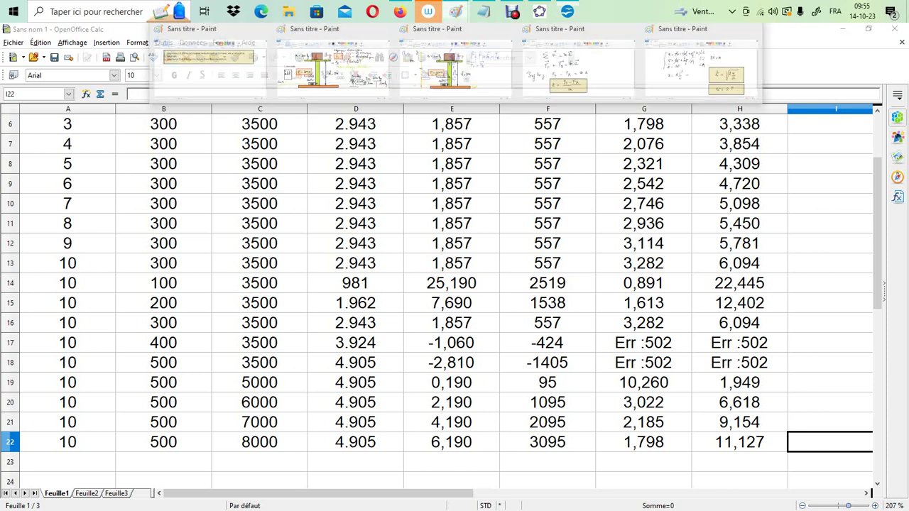
pyautogui.click(701, 64)
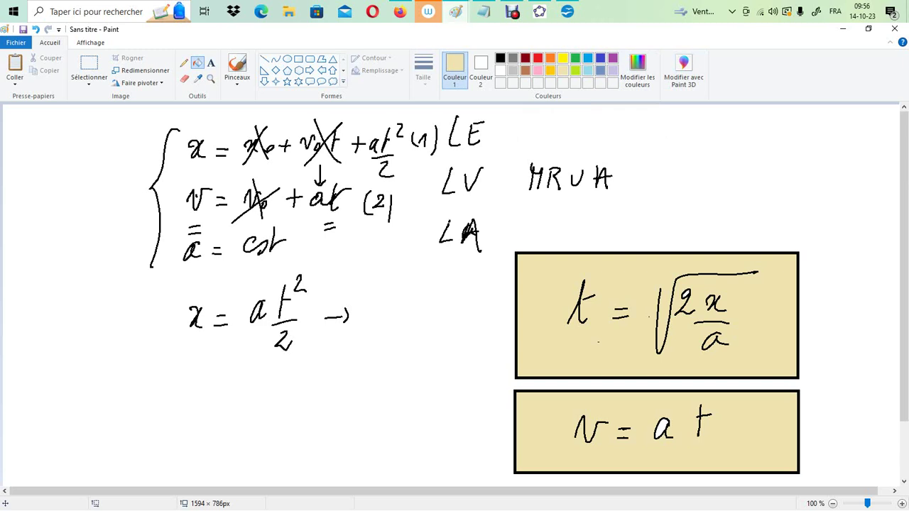
pyautogui.click(456, 12)
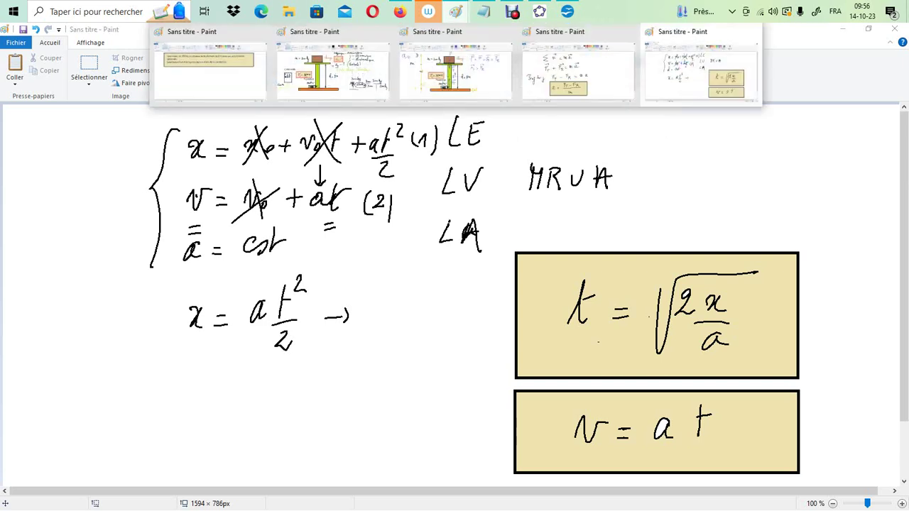
pyautogui.click(456, 11)
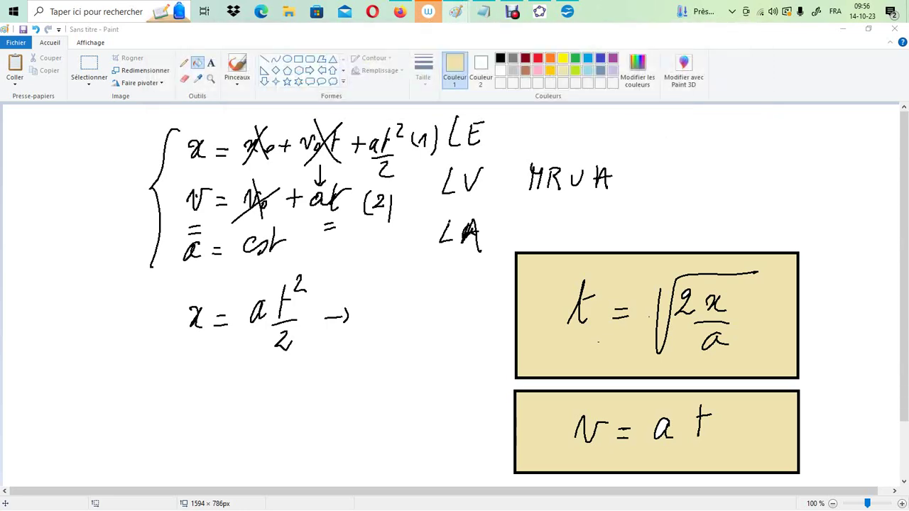
pyautogui.click(456, 11)
pyautogui.click(456, 11)
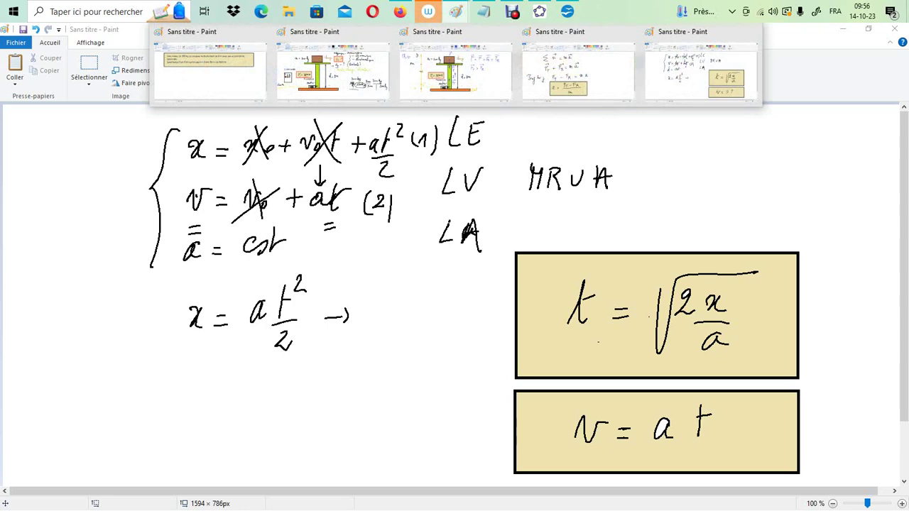
pyautogui.click(456, 11)
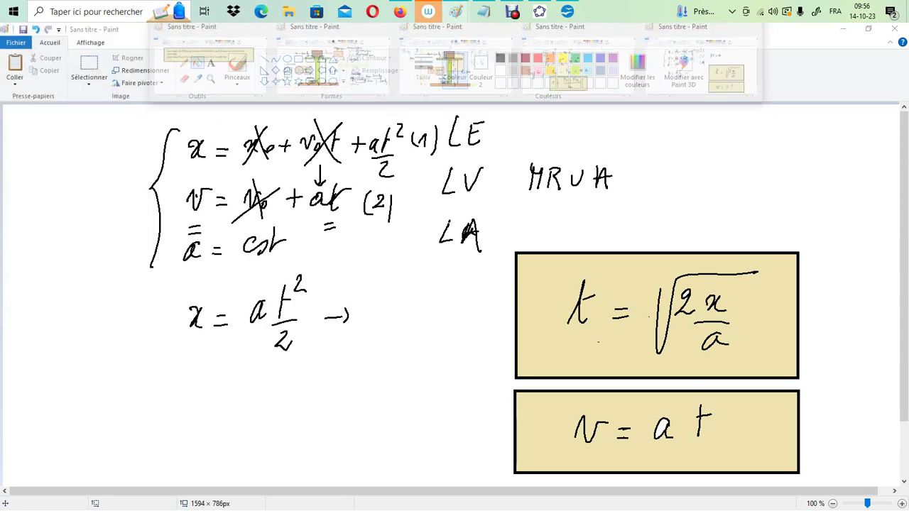
pyautogui.rightClick(456, 11)
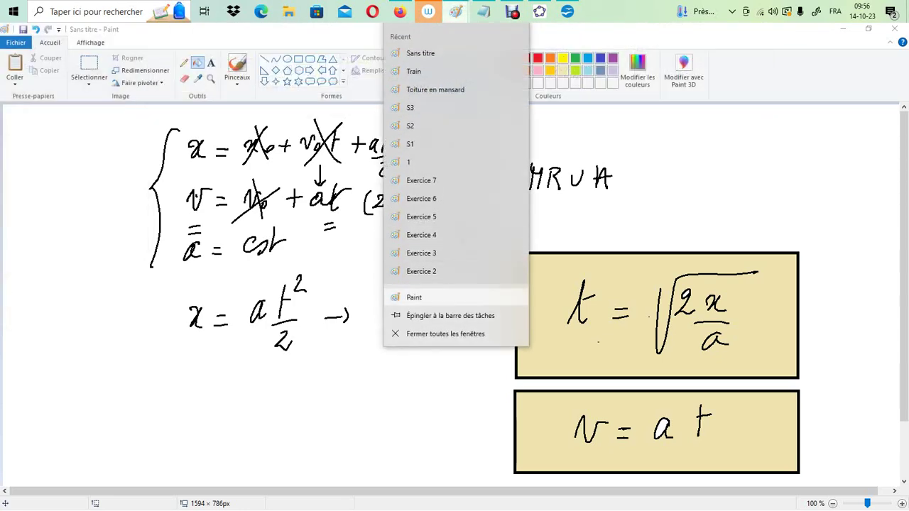
pyautogui.click(415, 297)
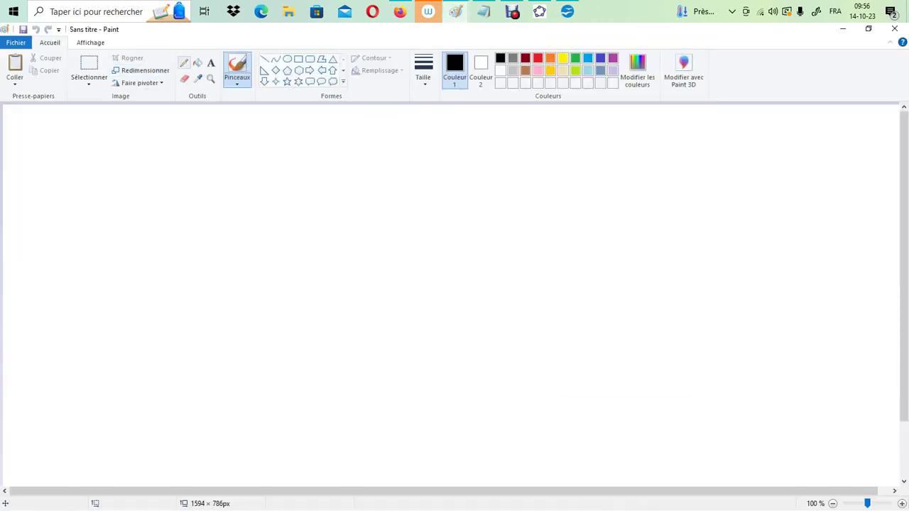
# Handwrite the formula t = √(2x/a) near the canvas's upper edge with the Pencil at the third line thickness
pyautogui.click(184, 63)
pyautogui.click(423, 71)
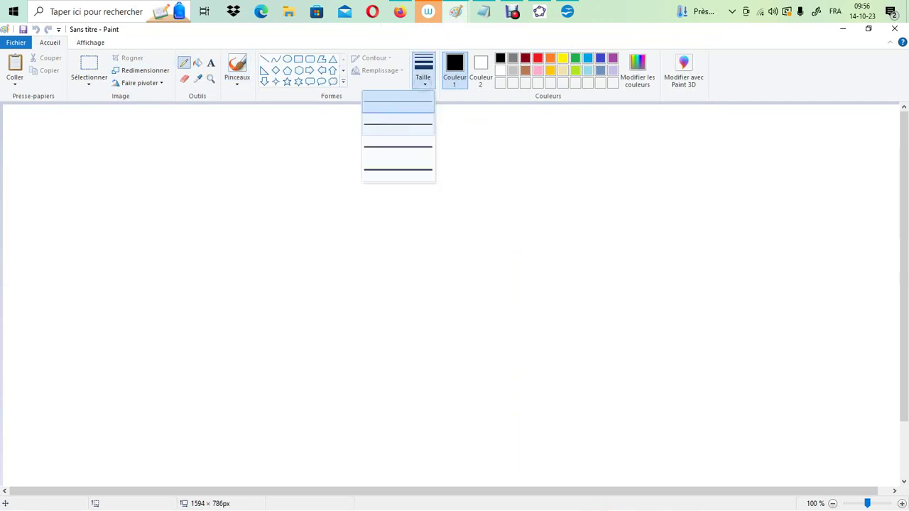
pyautogui.click(411, 145)
pyautogui.moveTo(133, 136); pyautogui.dragTo(133, 186)
pyautogui.moveTo(124, 163)
pyautogui.mouseDown()
pyautogui.moveTo(140, 160)
pyautogui.moveTo(156, 173)
pyautogui.mouseUp()
pyautogui.moveTo(146, 182); pyautogui.dragTo(156, 180)
pyautogui.moveTo(194, 141); pyautogui.dragTo(300, 135)
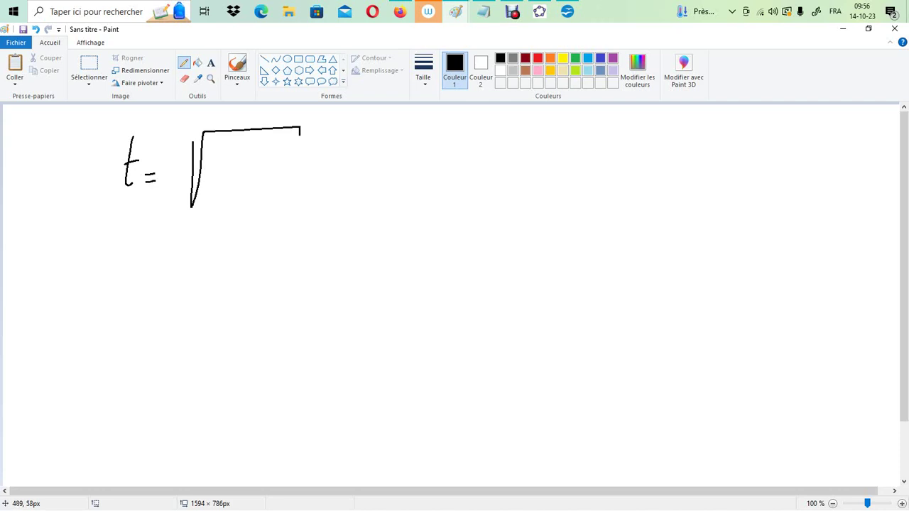
pyautogui.moveTo(230, 151); pyautogui.dragTo(237, 164)
pyautogui.moveTo(242, 158); pyautogui.dragTo(243, 166)
pyautogui.moveTo(254, 155); pyautogui.dragTo(249, 198)
# Handwrite the speed formula v = a t beside the time formula
pyautogui.moveTo(383, 150); pyautogui.dragTo(409, 150)
pyautogui.moveTo(414, 159); pyautogui.dragTo(478, 164)
pyautogui.moveTo(495, 133); pyautogui.dragTo(495, 162)
pyautogui.moveTo(487, 145); pyautogui.dragTo(508, 143)
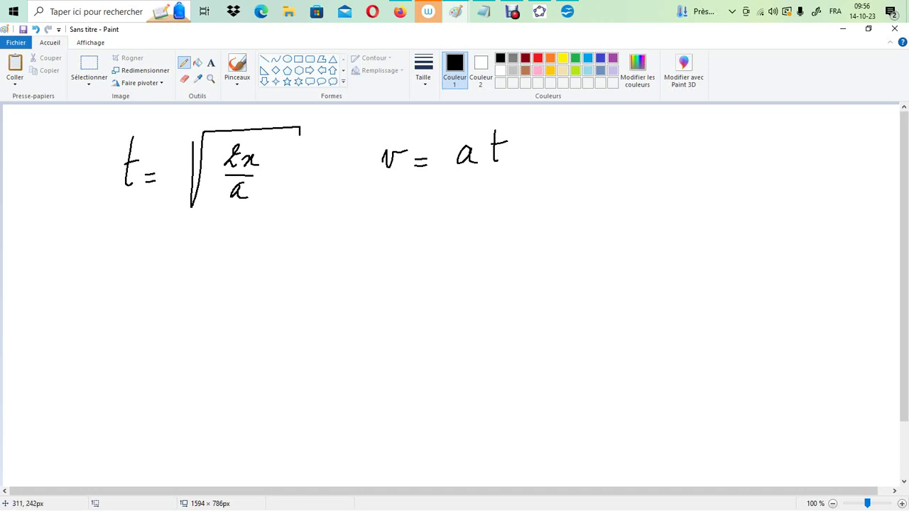
# Start a second time formula below the first one with t =, a square root and 2x above a fraction bar
pyautogui.moveTo(129, 244); pyautogui.dragTo(125, 292)
pyautogui.moveTo(119, 275); pyautogui.dragTo(139, 270)
pyautogui.moveTo(202, 248)
pyautogui.mouseDown()
pyautogui.moveTo(216, 236)
pyautogui.moveTo(343, 228)
pyautogui.mouseUp()
pyautogui.moveTo(246, 253); pyautogui.dragTo(253, 268)
pyautogui.moveTo(257, 259); pyautogui.dragTo(258, 267)
pyautogui.moveTo(267, 258); pyautogui.dragTo(266, 268)
pyautogui.moveTo(219, 283); pyautogui.dragTo(312, 278)
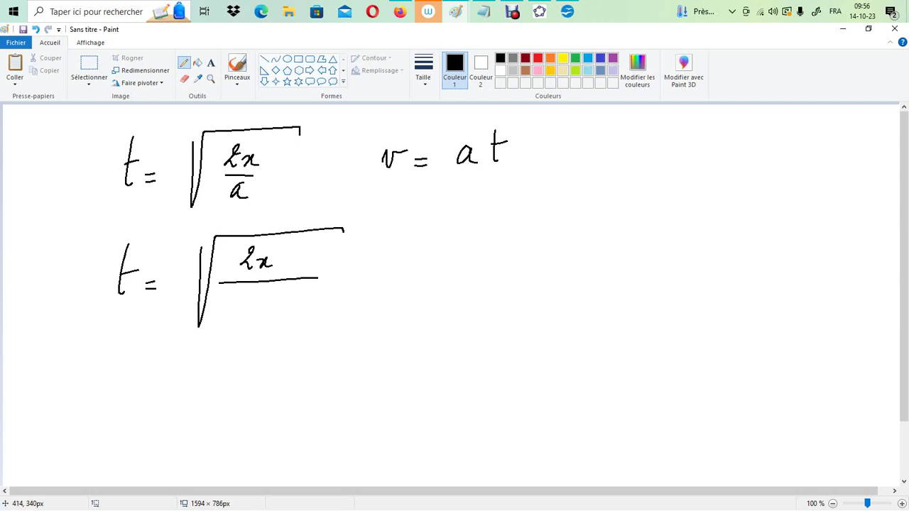
# Write (F_T − F_R)/m as the denominator of the second time formula
pyautogui.moveTo(230, 299); pyautogui.dragTo(229, 320)
pyautogui.moveTo(227, 302); pyautogui.dragTo(243, 307)
pyautogui.moveTo(247, 314)
pyautogui.mouseDown()
pyautogui.moveTo(247, 327)
pyautogui.moveTo(254, 312)
pyautogui.mouseUp()
pyautogui.moveTo(265, 307)
pyautogui.mouseDown()
pyautogui.moveTo(290, 315)
pyautogui.moveTo(301, 296)
pyautogui.mouseUp()
pyautogui.moveTo(288, 306); pyautogui.dragTo(308, 311)
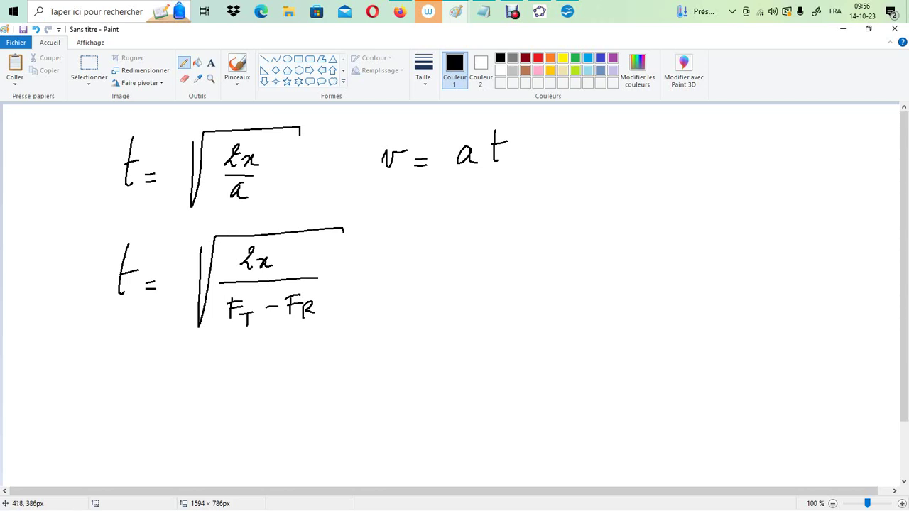
pyautogui.moveTo(227, 327); pyautogui.dragTo(317, 322)
pyautogui.moveTo(254, 351)
pyautogui.mouseDown()
pyautogui.moveTo(263, 343)
pyautogui.moveTo(278, 351)
pyautogui.mouseUp()
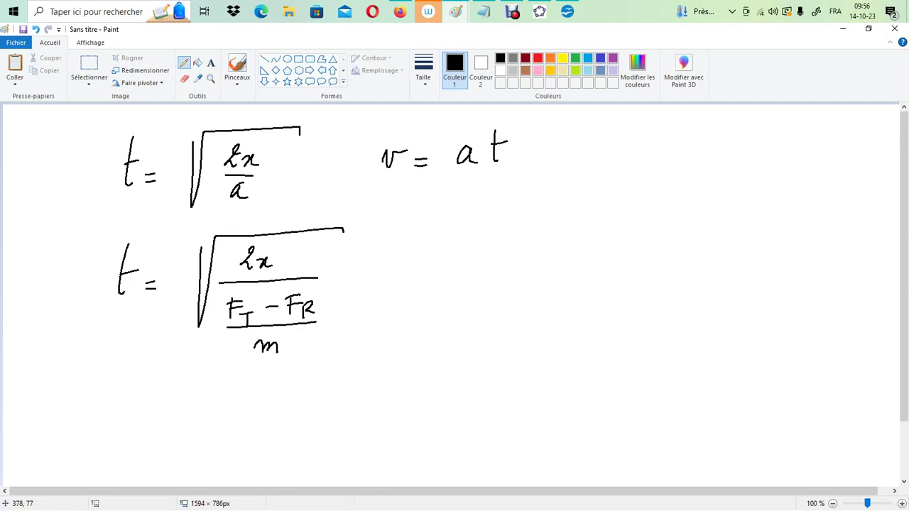
# Erase the square root sign, the lower fraction bar and the m from the second time formula
pyautogui.click(185, 78)
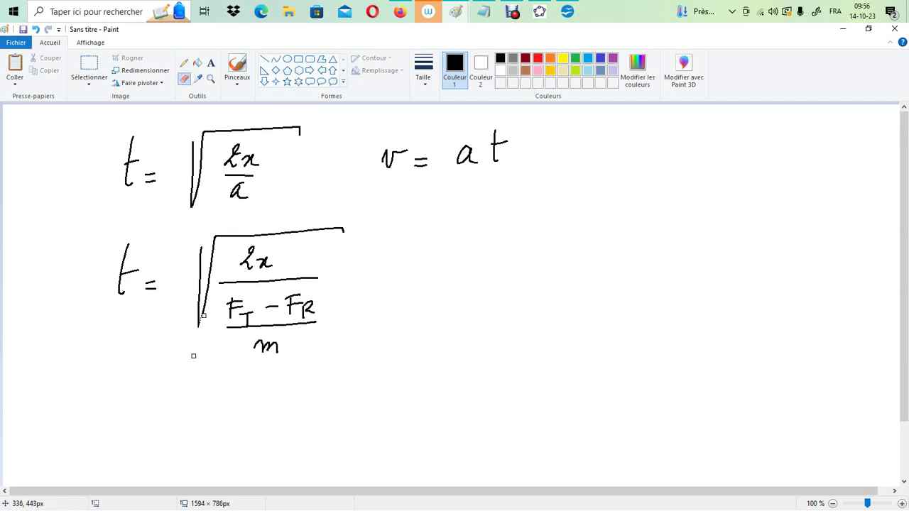
pyautogui.moveTo(201, 323)
pyautogui.mouseDown()
pyautogui.moveTo(220, 256)
pyautogui.moveTo(210, 241)
pyautogui.moveTo(197, 310)
pyautogui.moveTo(212, 247)
pyautogui.moveTo(238, 235)
pyautogui.moveTo(341, 229)
pyautogui.mouseUp()
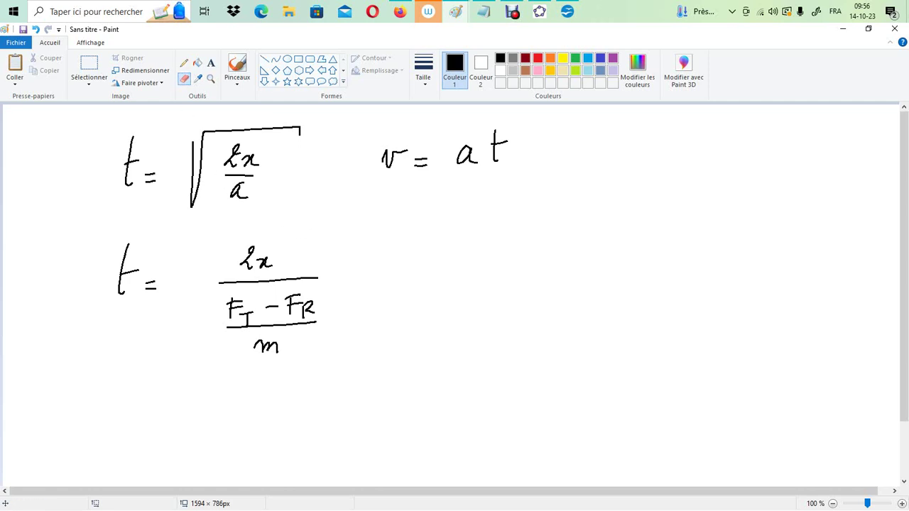
pyautogui.moveTo(232, 327)
pyautogui.mouseDown()
pyautogui.moveTo(319, 319)
pyautogui.moveTo(257, 346)
pyautogui.moveTo(274, 357)
pyautogui.mouseUp()
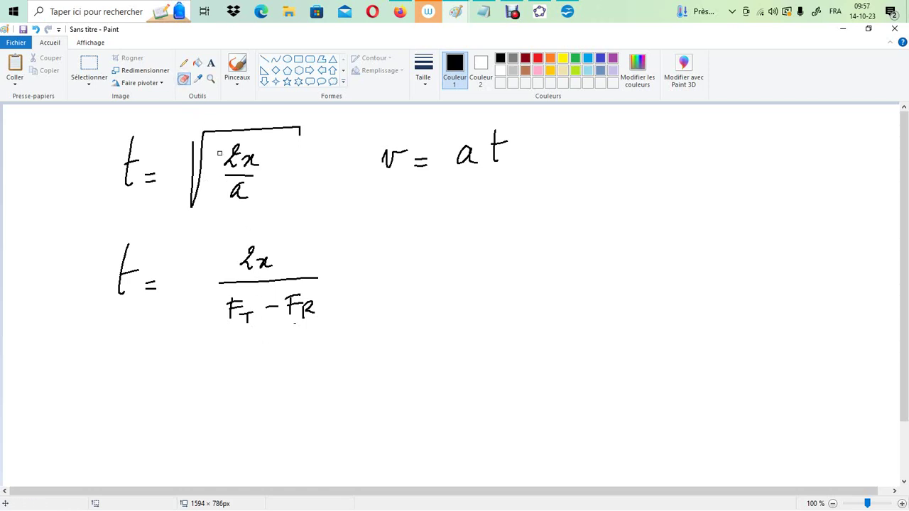
# Rewrite the numerator of the second time formula as 2mx and draw a new square root around the fraction
pyautogui.moveTo(258, 267); pyautogui.dragTo(305, 267)
pyautogui.click(184, 62)
pyautogui.moveTo(311, 254); pyautogui.dragTo(301, 264)
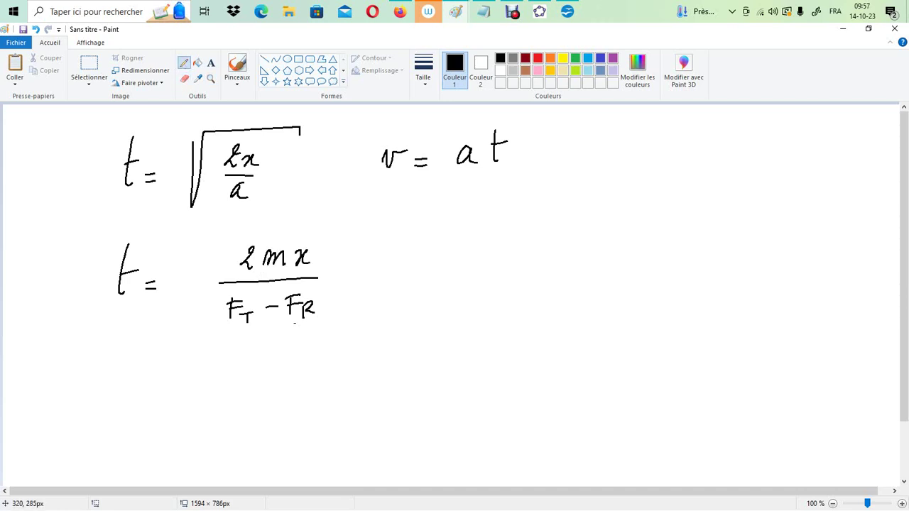
pyautogui.moveTo(183, 253)
pyautogui.mouseDown()
pyautogui.moveTo(200, 263)
pyautogui.moveTo(202, 233)
pyautogui.moveTo(332, 245)
pyautogui.mouseUp()
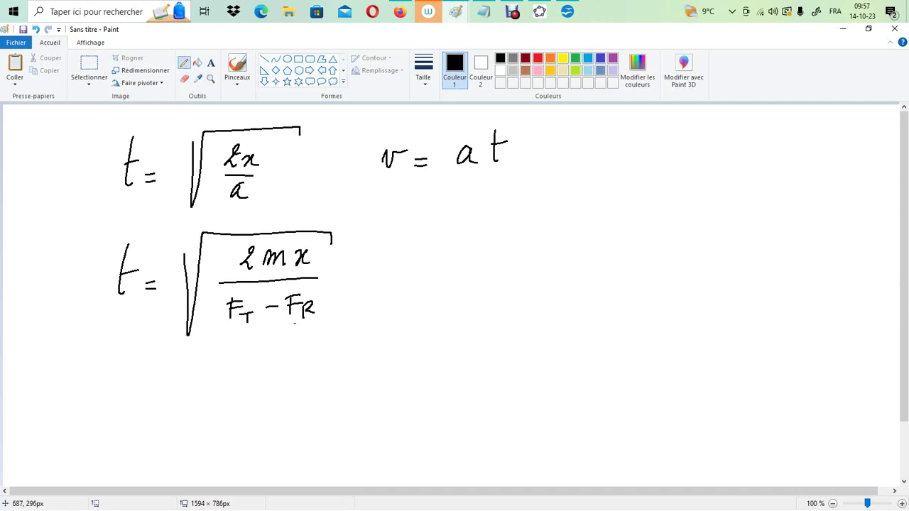
# Write v = with F_T − F_R above a fraction bar beside the second time formula
pyautogui.moveTo(387, 261)
pyautogui.mouseDown()
pyautogui.moveTo(395, 282)
pyautogui.moveTo(416, 260)
pyautogui.moveTo(438, 278)
pyautogui.mouseUp()
pyautogui.moveTo(489, 239); pyautogui.dragTo(489, 268)
pyautogui.moveTo(486, 243); pyautogui.dragTo(500, 242)
pyautogui.moveTo(491, 254)
pyautogui.mouseDown()
pyautogui.moveTo(500, 252)
pyautogui.moveTo(503, 270)
pyautogui.mouseUp()
pyautogui.moveTo(494, 258); pyautogui.dragTo(528, 259)
pyautogui.moveTo(535, 250)
pyautogui.mouseDown()
pyautogui.moveTo(542, 267)
pyautogui.moveTo(557, 242)
pyautogui.mouseUp()
pyautogui.moveTo(541, 254); pyautogui.dragTo(551, 252)
pyautogui.moveTo(552, 250)
pyautogui.mouseDown()
pyautogui.moveTo(553, 267)
pyautogui.moveTo(564, 265)
pyautogui.mouseUp()
pyautogui.moveTo(484, 277); pyautogui.dragTo(564, 270)
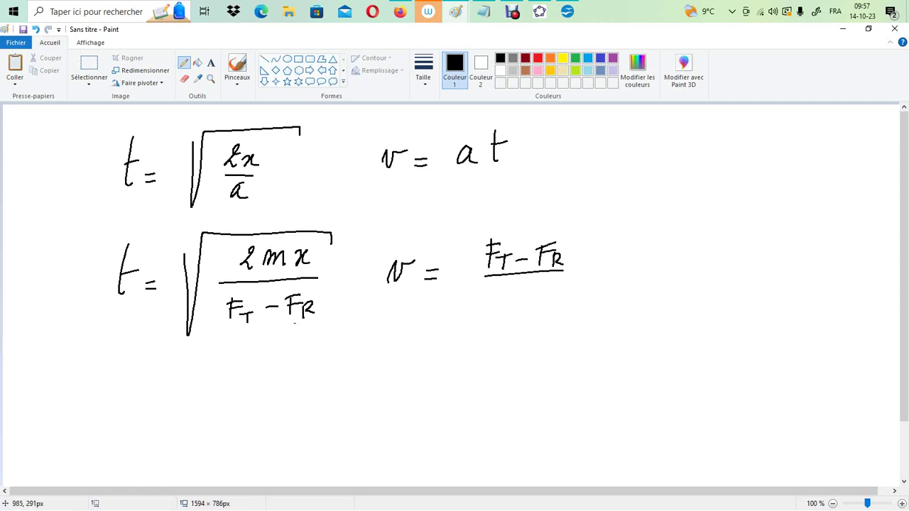